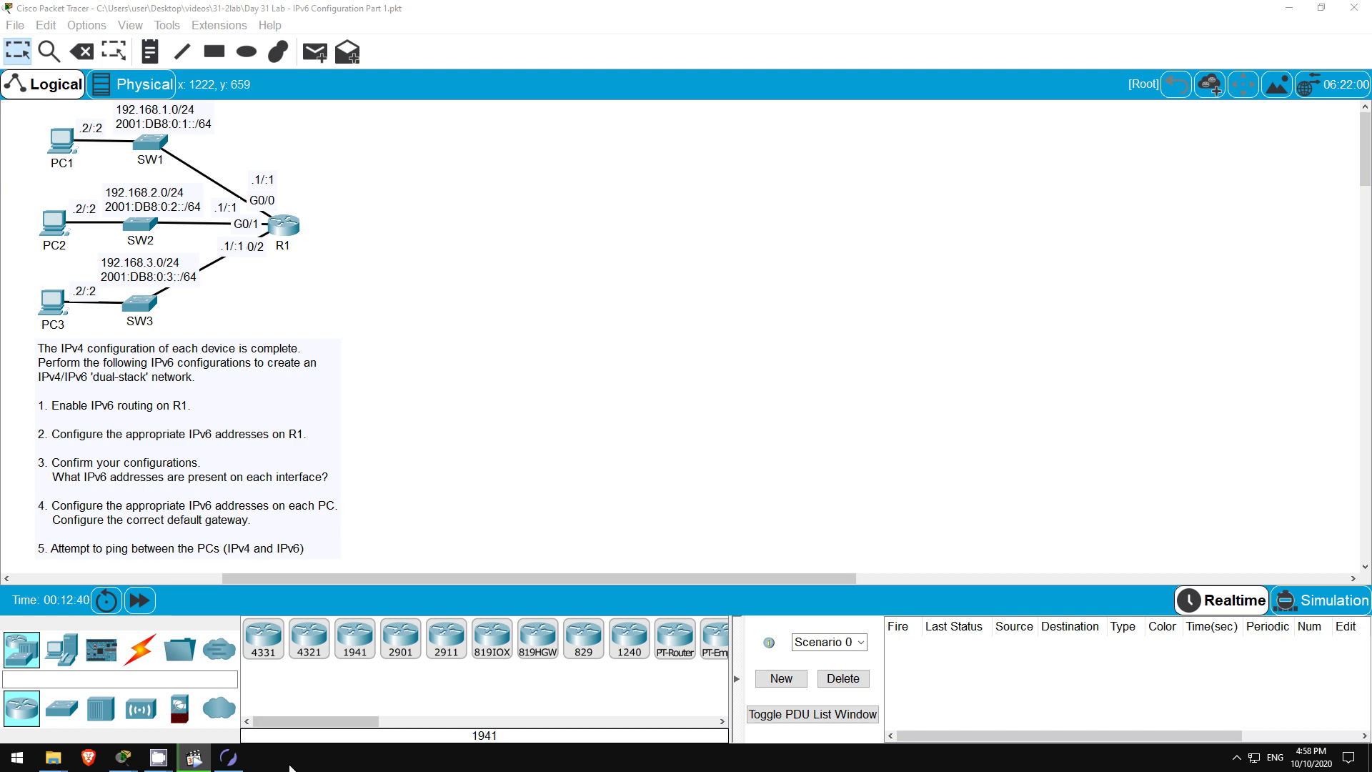
# Step: In Boson NetSim, preview the Basic Router Configuration, Router Basics II, IP Addressing on a Switch and Configuring IPv6 I labs
pyautogui.click(230, 759)
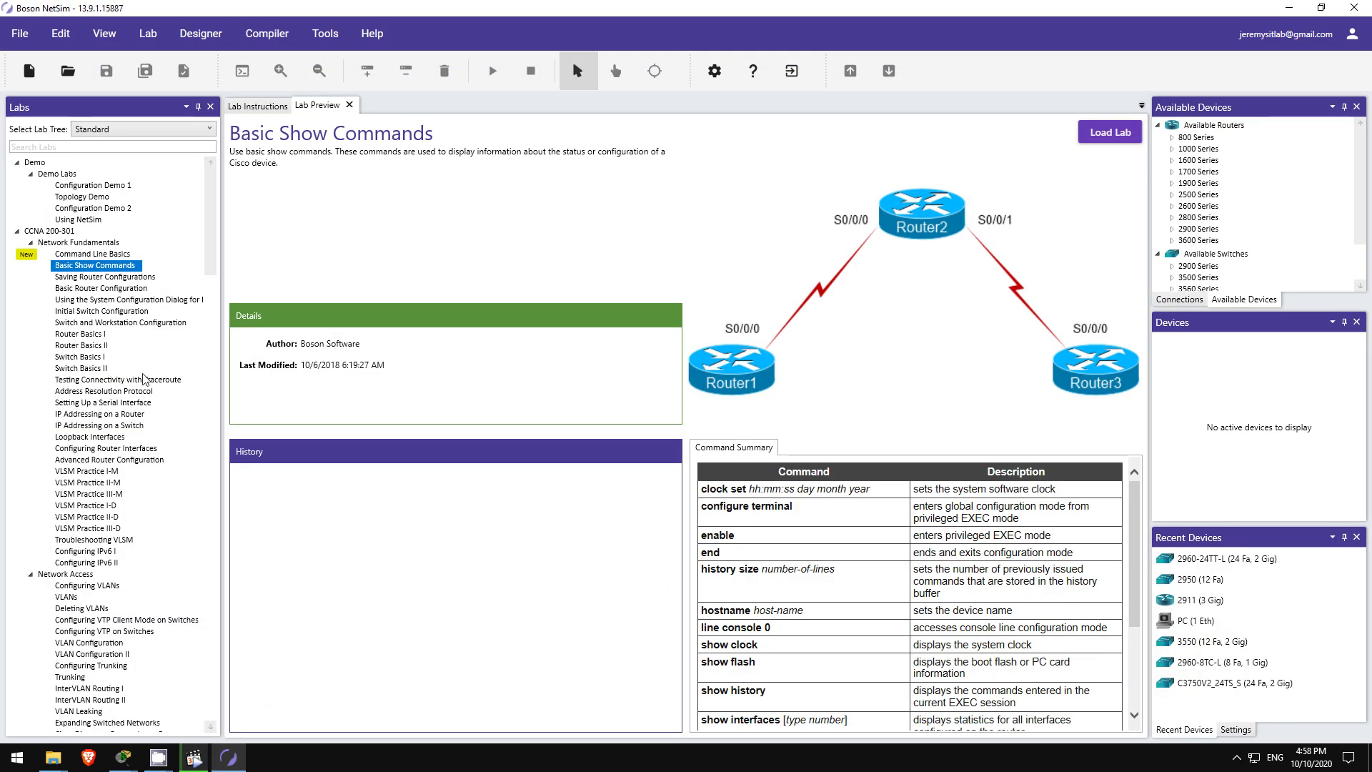
pyautogui.click(107, 288)
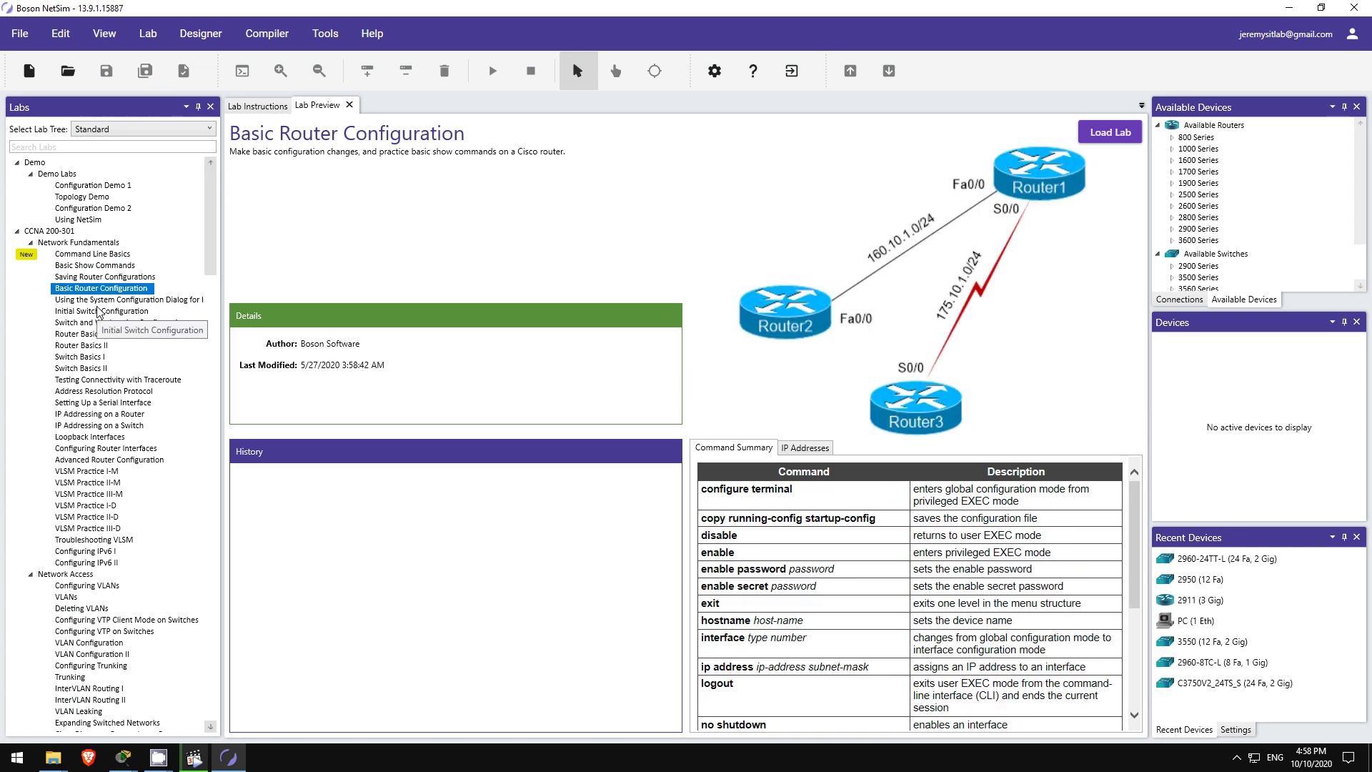
pyautogui.click(103, 346)
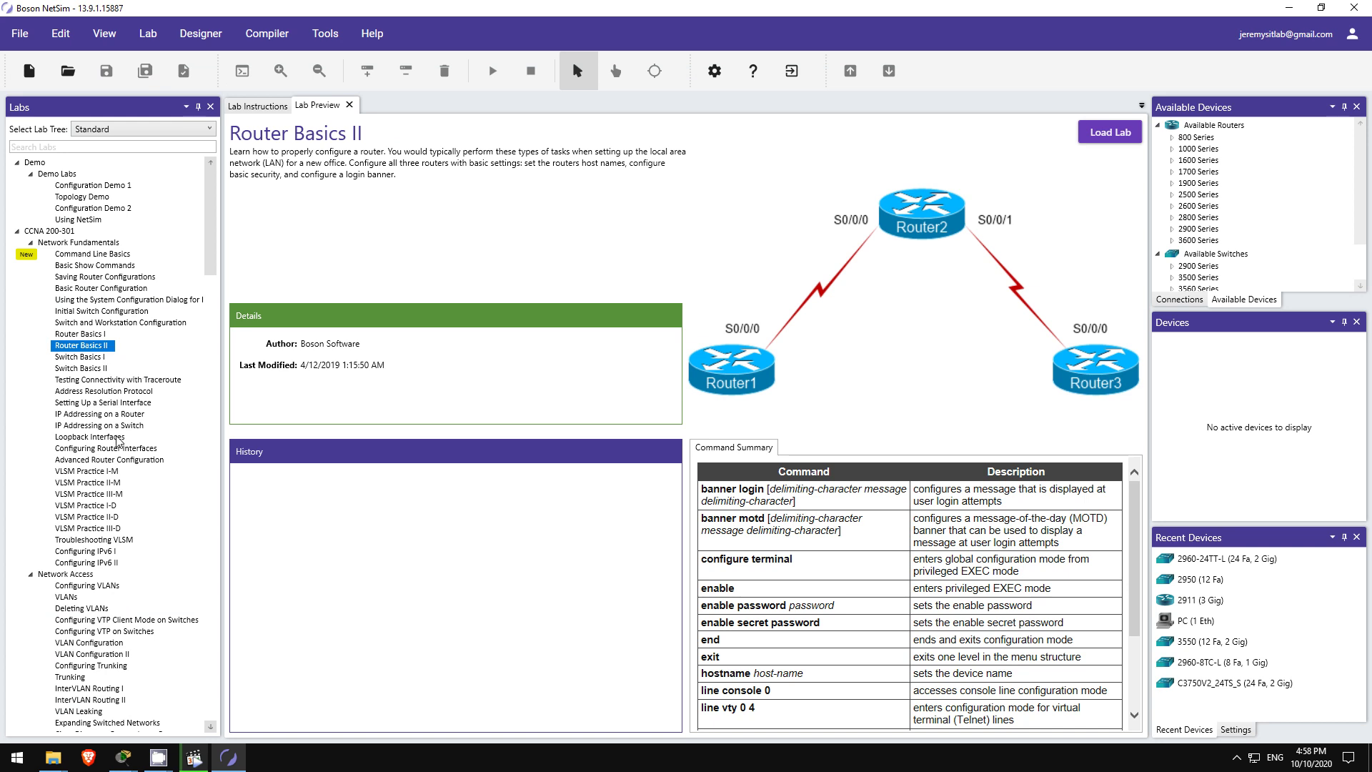
pyautogui.click(120, 426)
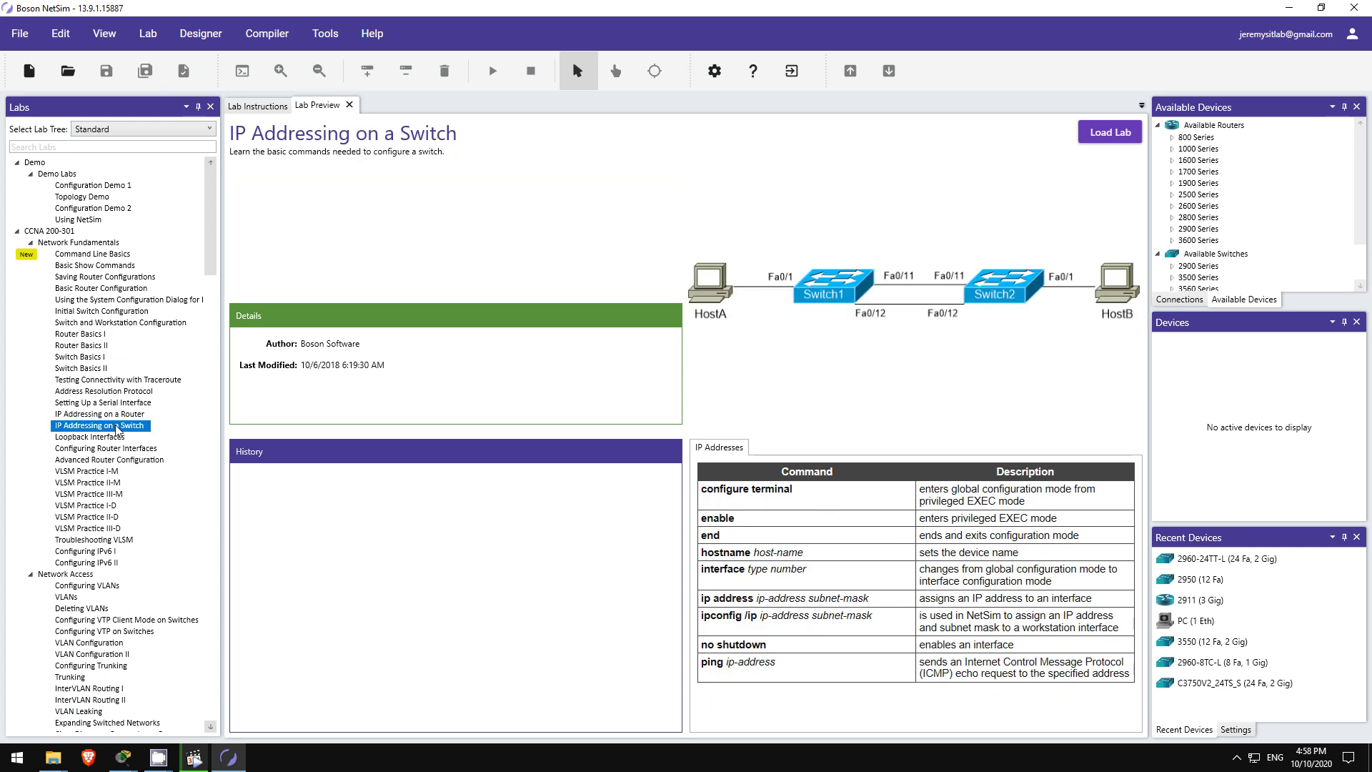
pyautogui.scroll(-2, 117, 436)
pyautogui.click(109, 483)
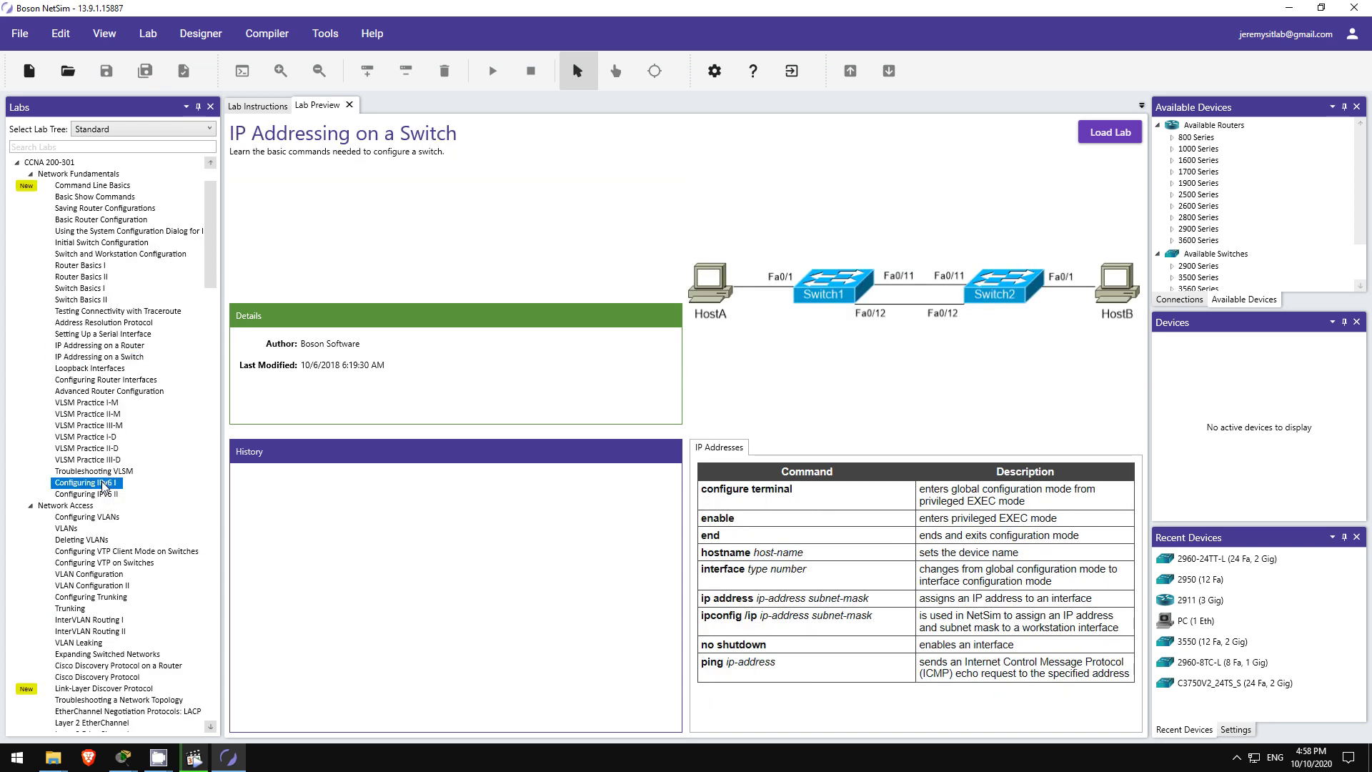
# Step: Preview the VLAN Configuration, Cisco Discovery Protocol, Telnet II, OSPF I and NAT Pool labs
pyautogui.scroll(-3, 108, 483)
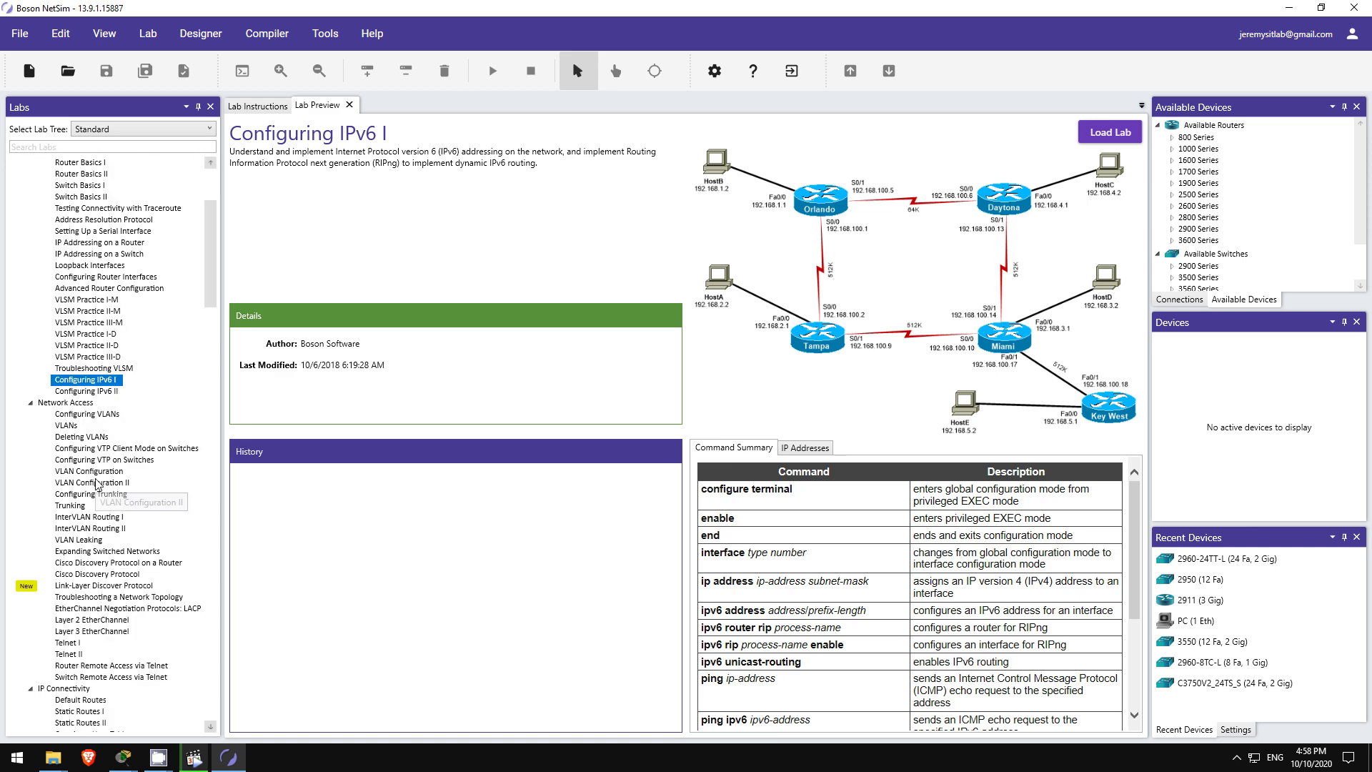
pyautogui.click(95, 471)
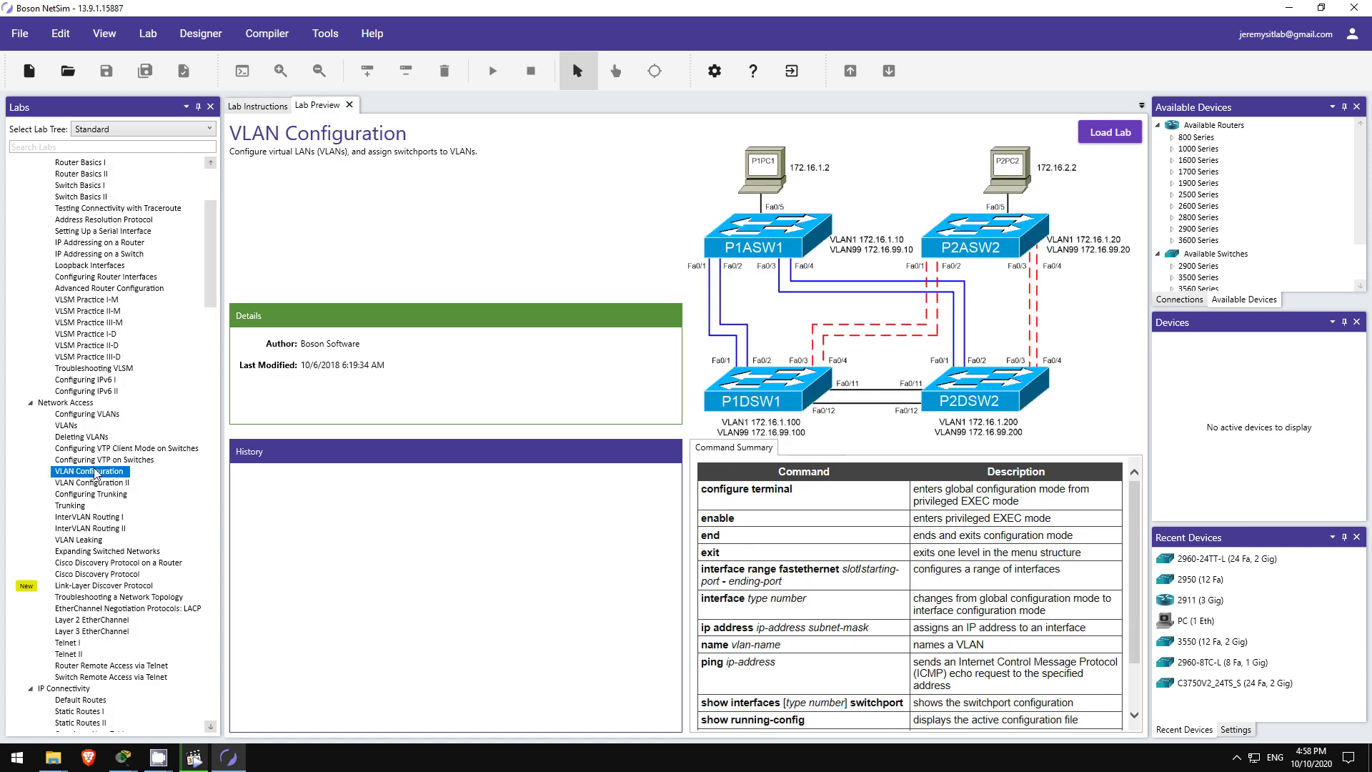
pyautogui.scroll(-3, 95, 473)
pyautogui.click(96, 473)
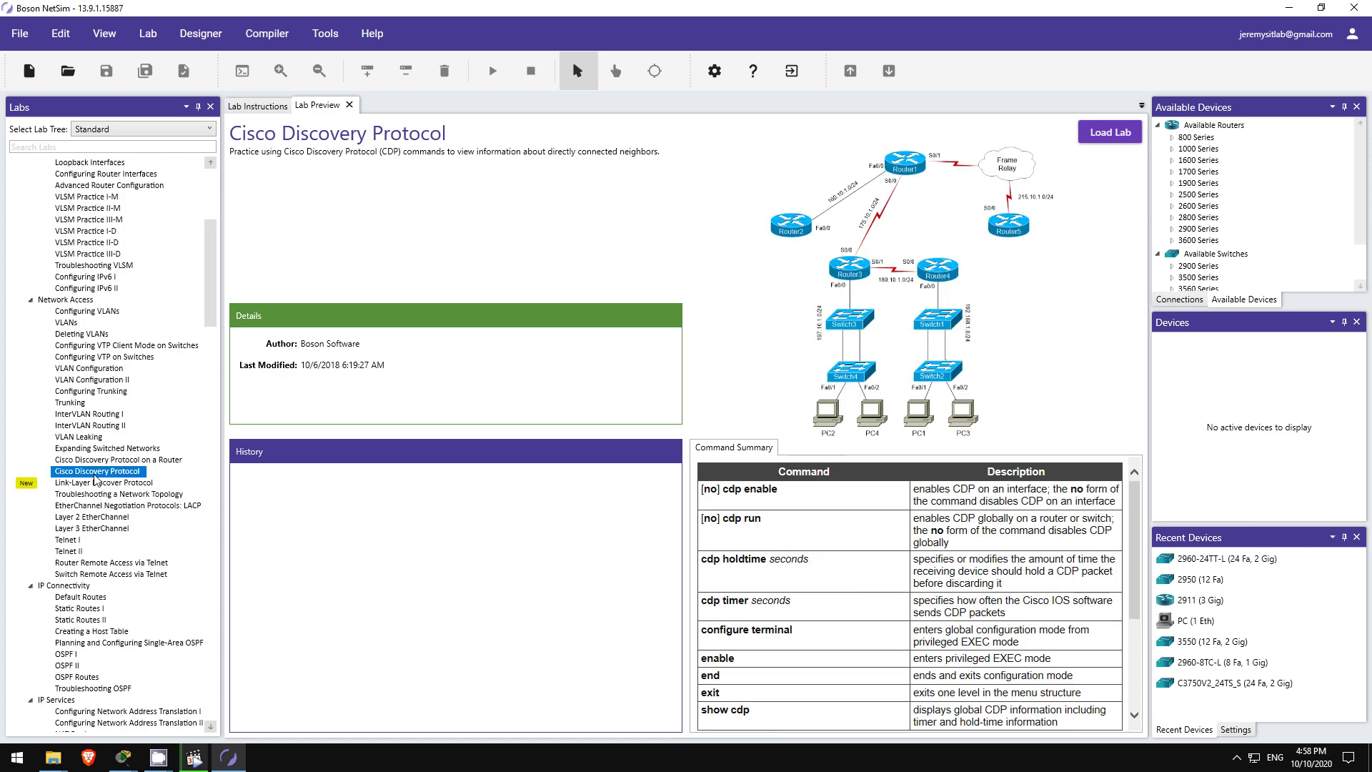
pyautogui.scroll(-2, 95, 480)
pyautogui.click(79, 483)
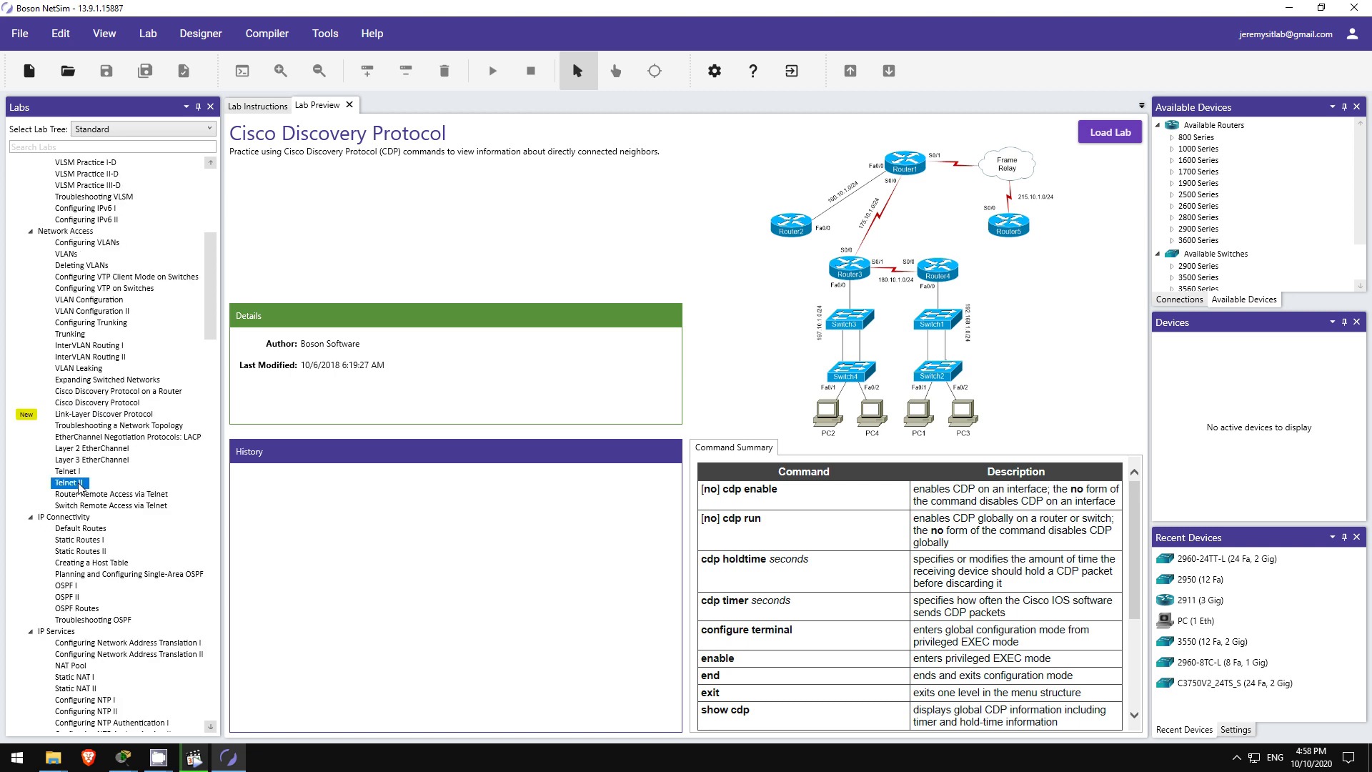
pyautogui.scroll(-2, 84, 493)
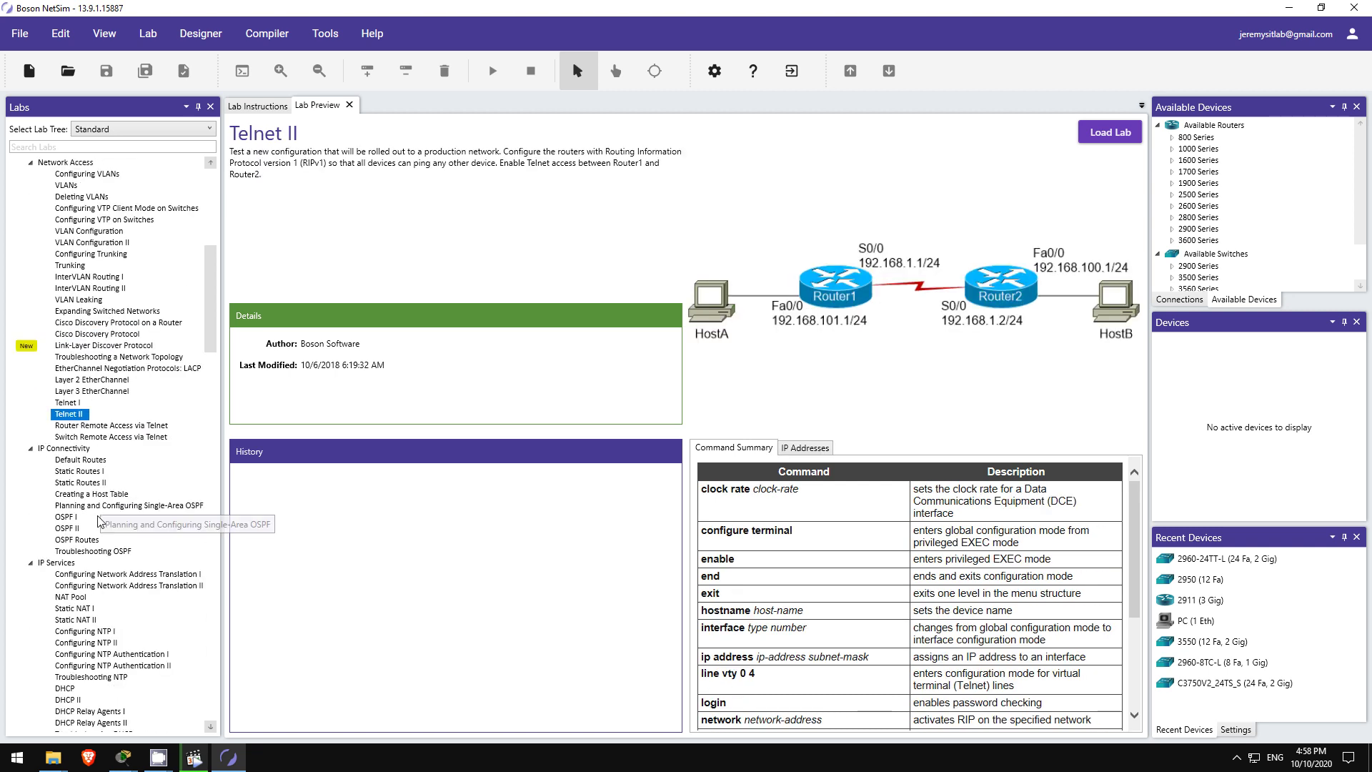
pyautogui.click(74, 518)
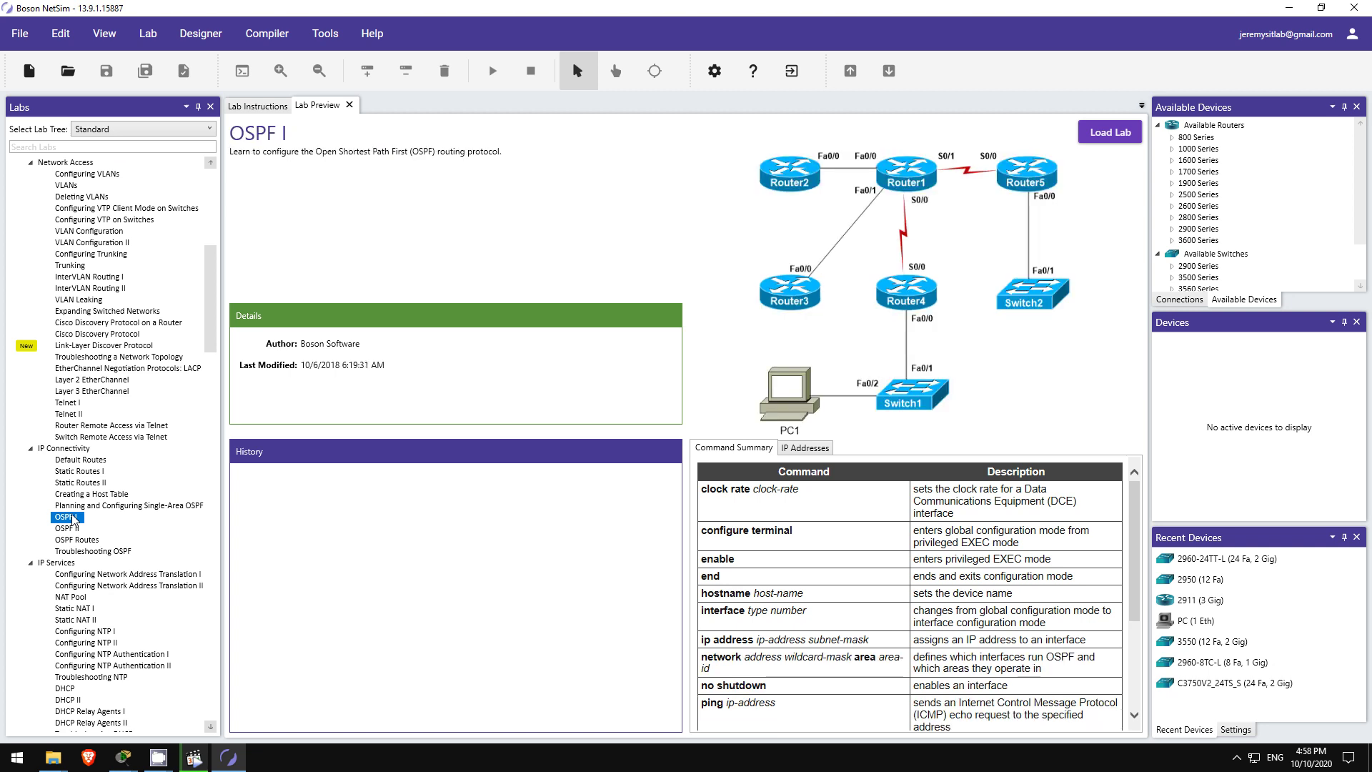
pyautogui.scroll(-3, 74, 518)
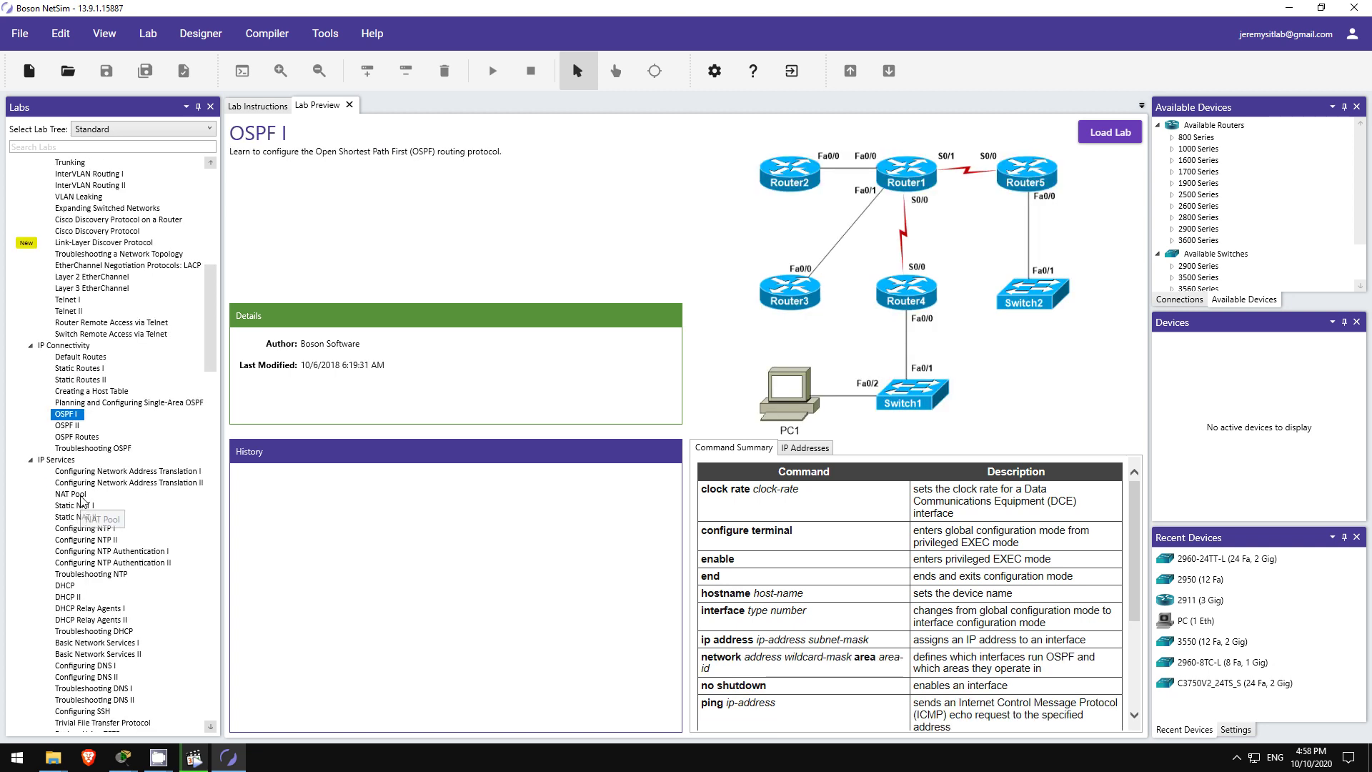
pyautogui.click(86, 494)
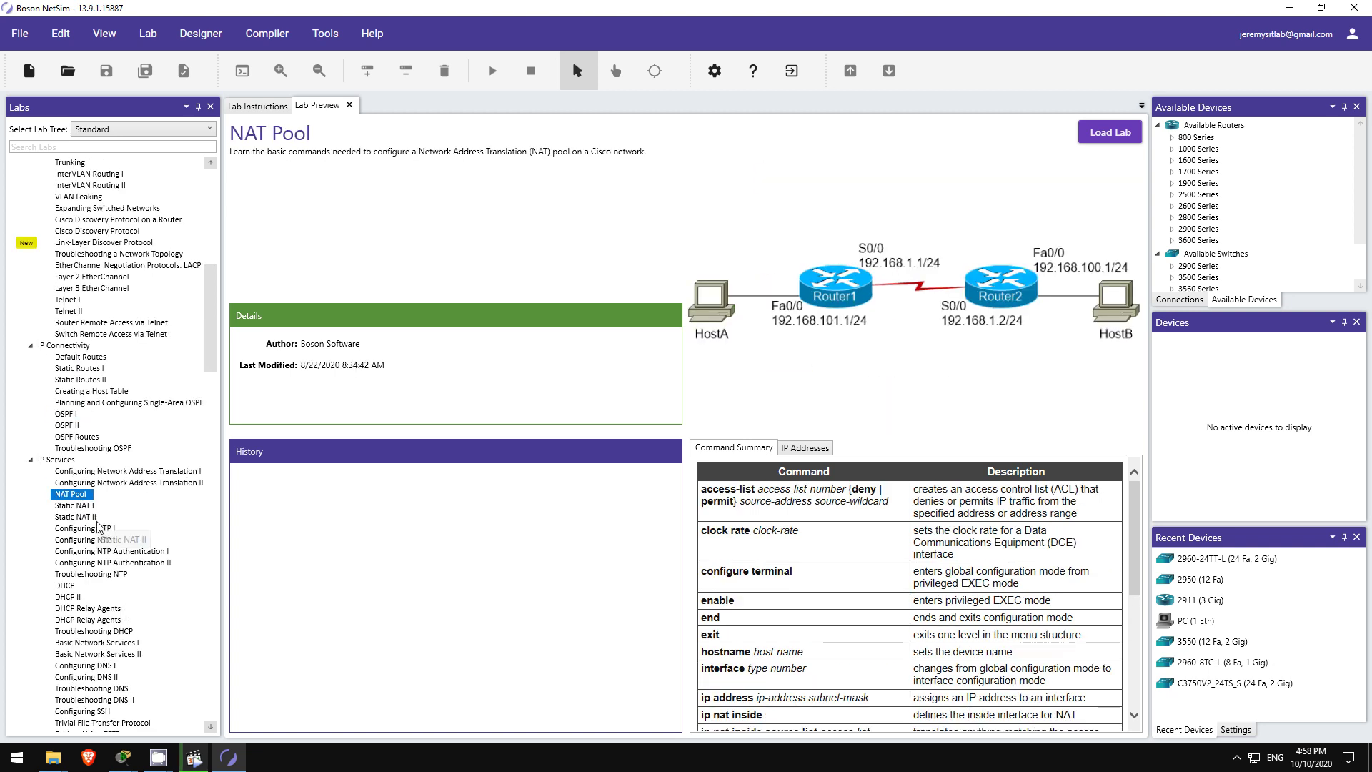
# Step: Bring the Packet Tracer dual-stack lab forward and move the .1/:1 label off R1's G0/2
pyautogui.moveTo(123, 755)
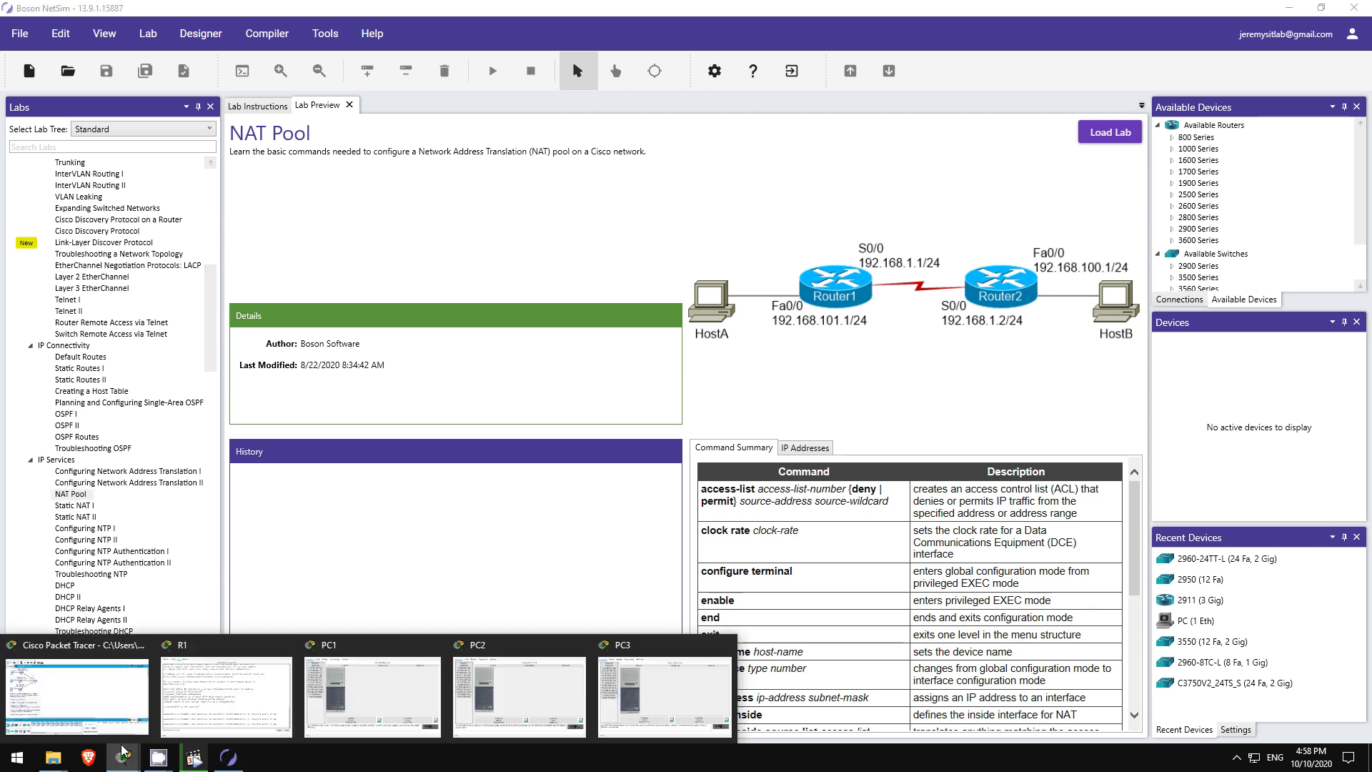
pyautogui.click(106, 715)
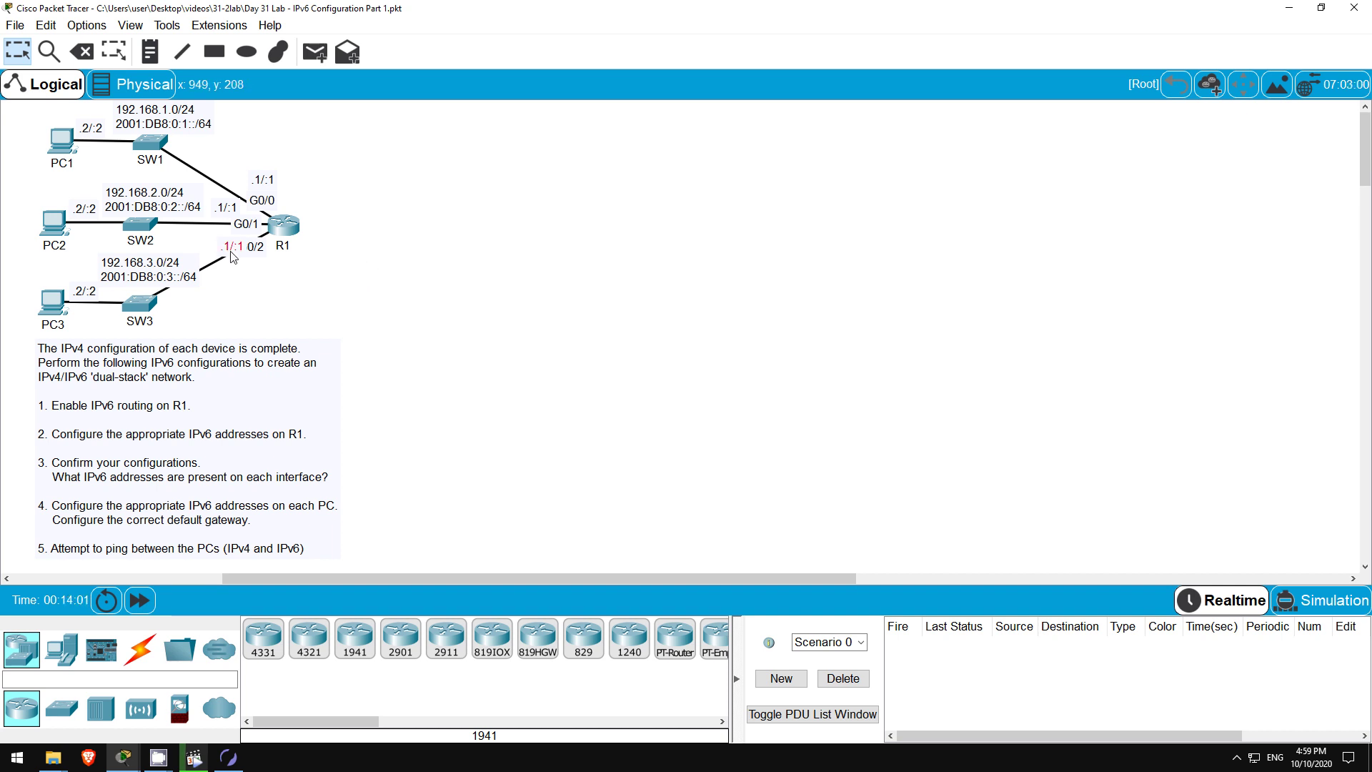
pyautogui.moveTo(229, 259); pyautogui.dragTo(218, 259)
# Step: On R1's CLI, enter privileged mode with 'en' and global configuration with 'conf t'
pyautogui.click(297, 226)
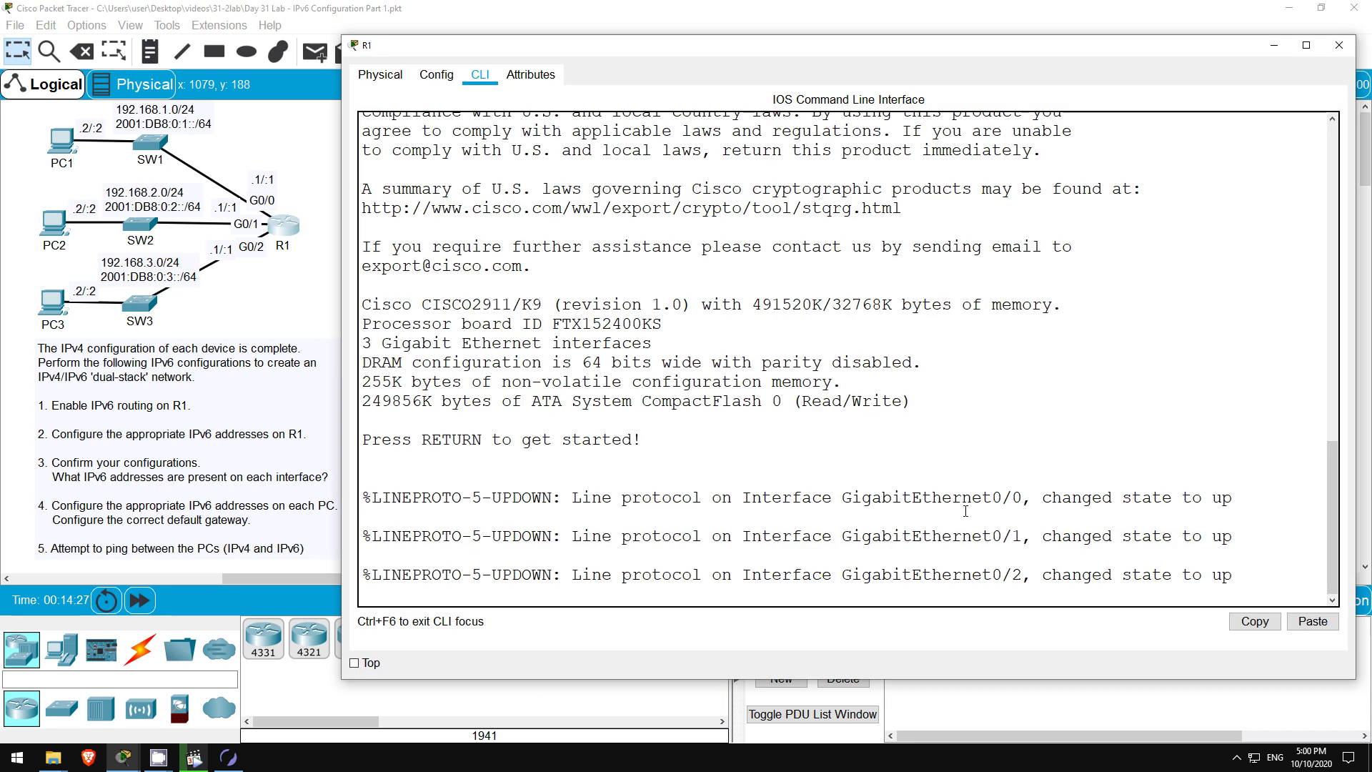
pyautogui.press('Return')
pyautogui.press('Return')
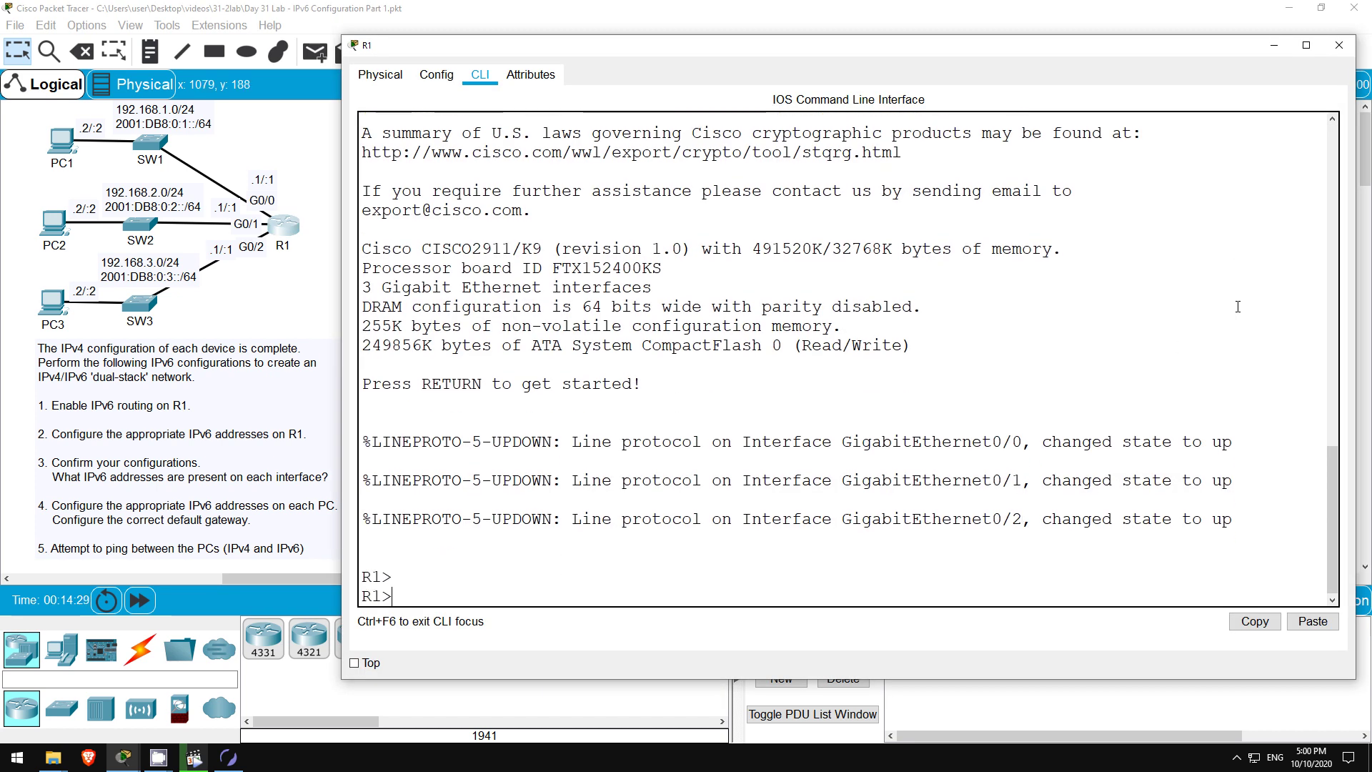
pyautogui.write('e')
pyautogui.press('Return')
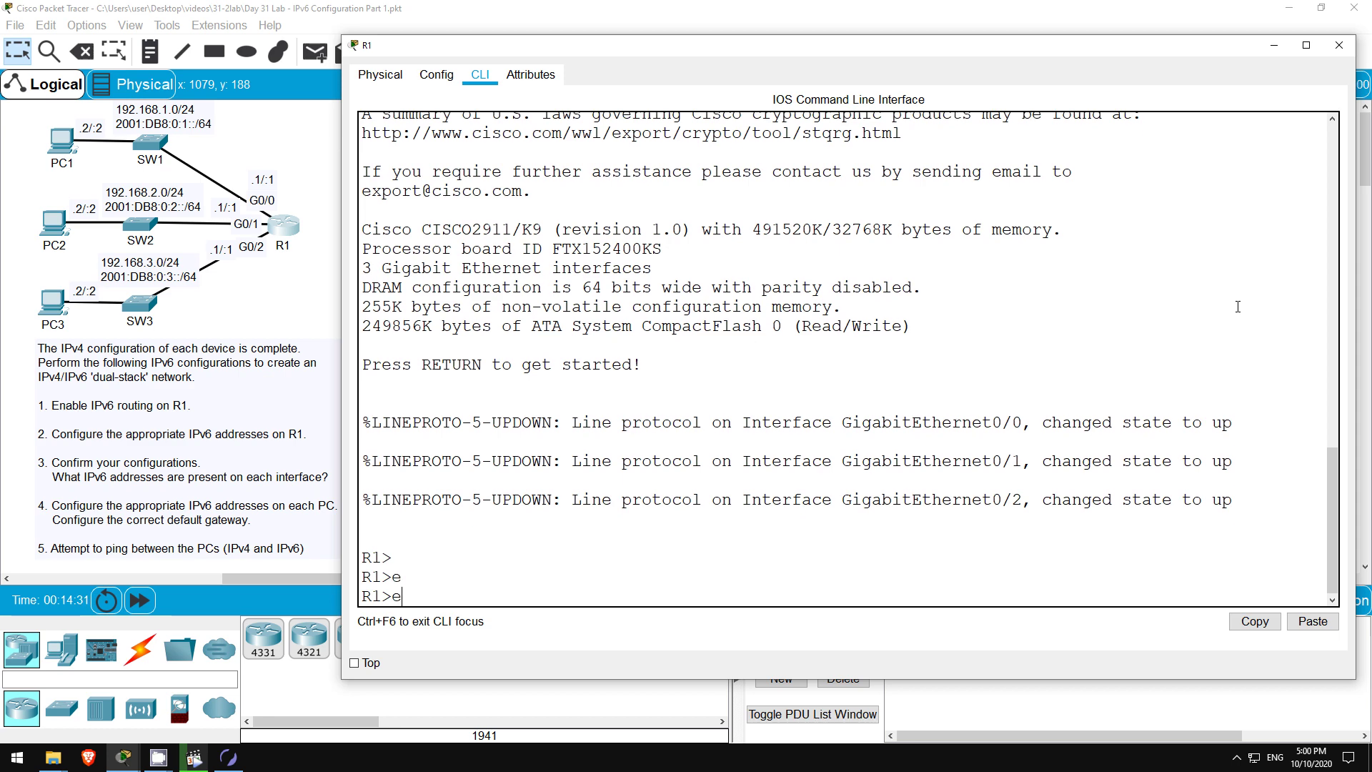
pyautogui.write('en')
pyautogui.press('Return')
pyautogui.write('conf t')
pyautogui.press('Return')
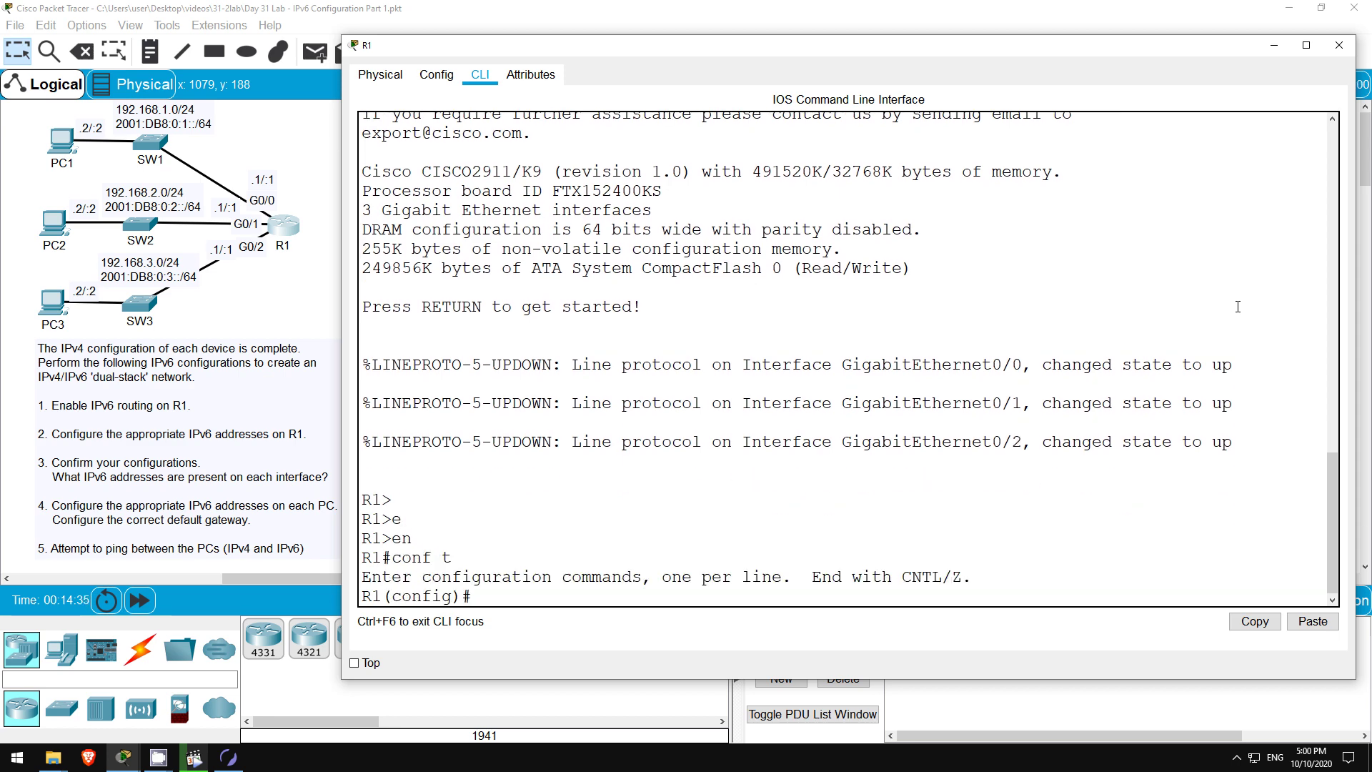
# Step: Assign IPv6 address 2001:db8:0:1::1/64 to interface G0/0
pyautogui.write('int g0/0')
pyautogui.press('Return')
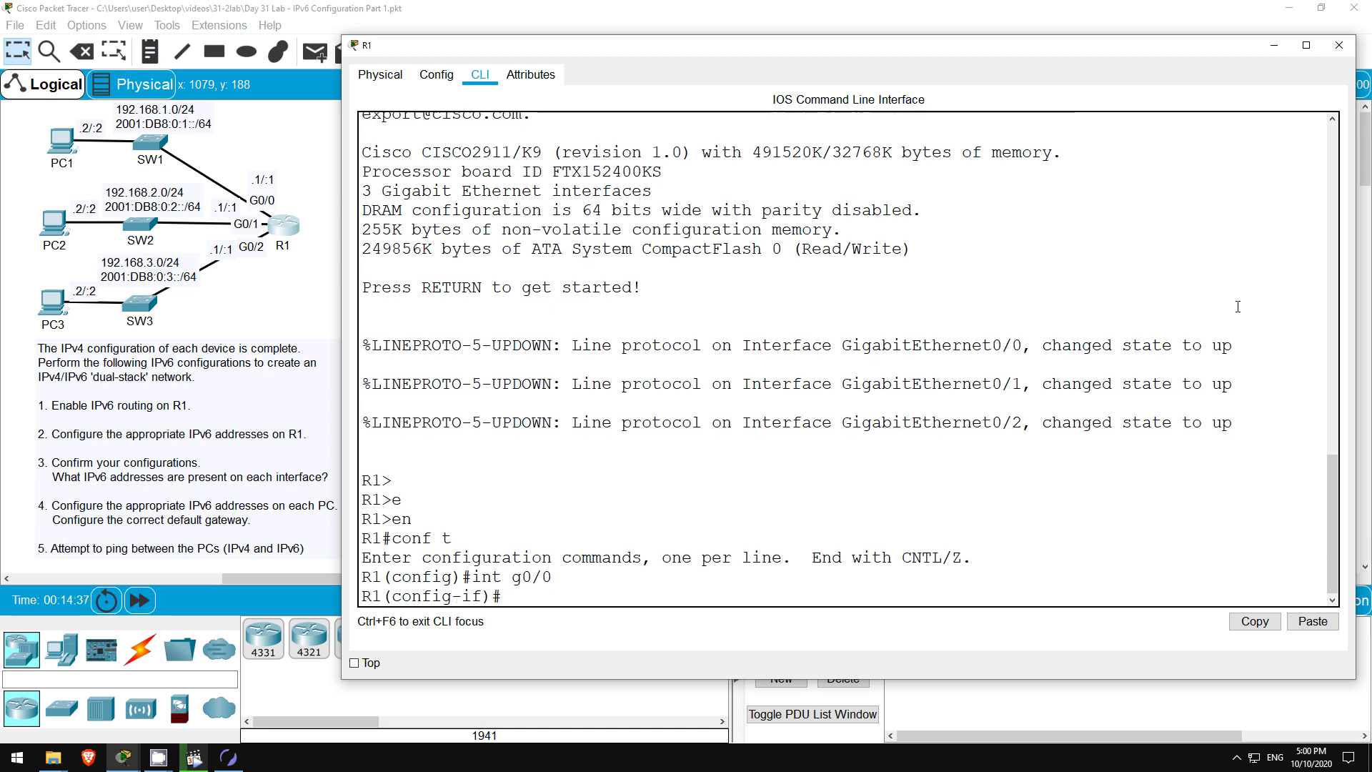
pyautogui.write('ipv6 add')
pyautogui.press('Tab')
pyautogui.write('2001:db8:0:1::1/64')
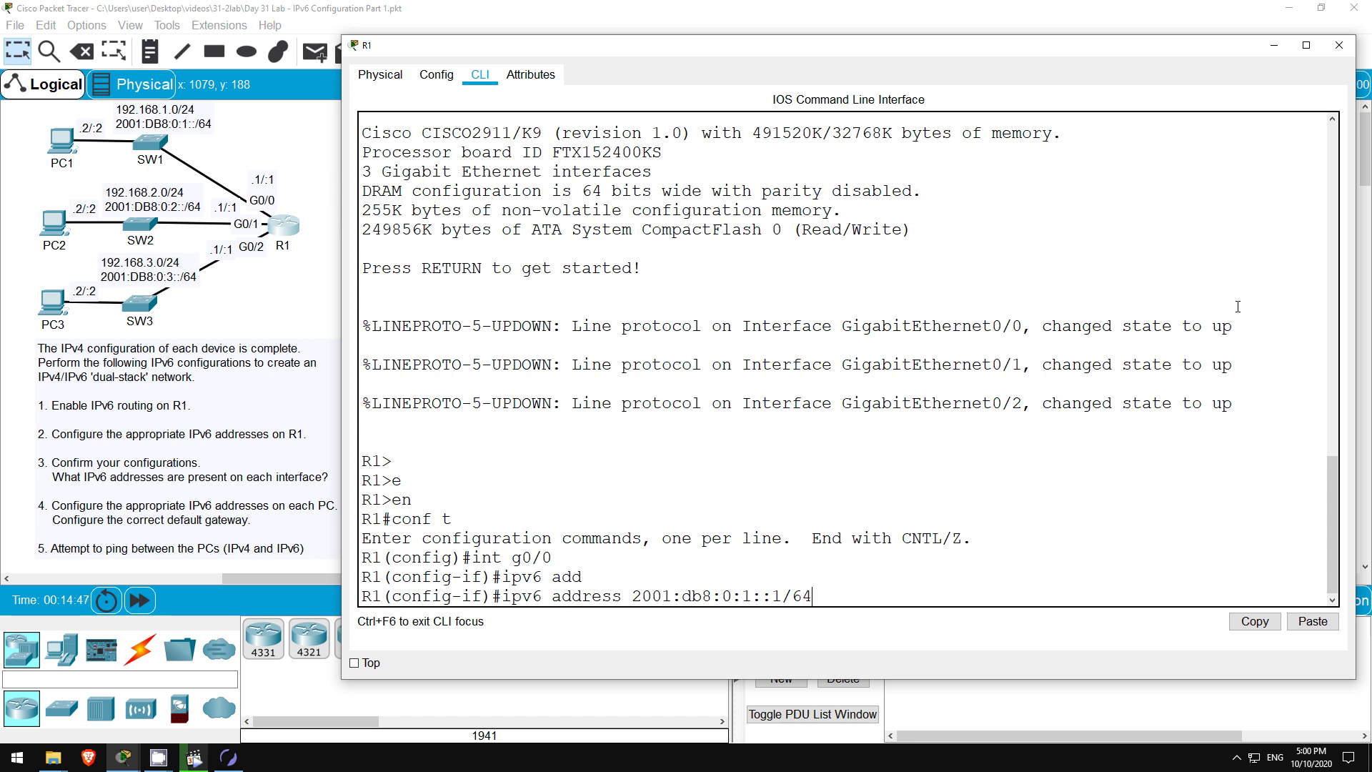
pyautogui.press('Return')
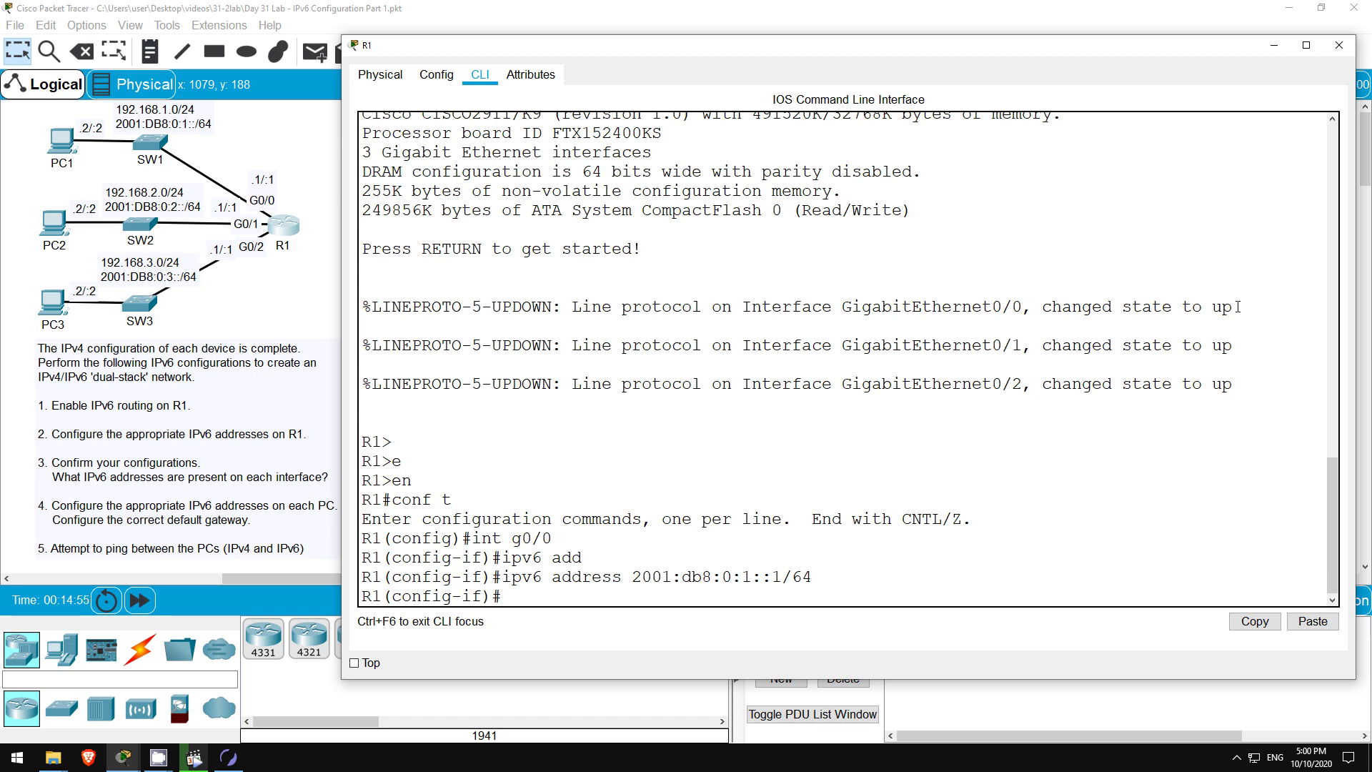
# Step: Assign IPv6 address 2001:db8:0:2::1/64 to interface G0/1
pyautogui.write('int g0/1')
pyautogui.press('Return')
pyautogui.write('ipv6 add')
pyautogui.press('Tab')
pyautogui.write('2001:db8:0:2::1/64')
pyautogui.press('Return')
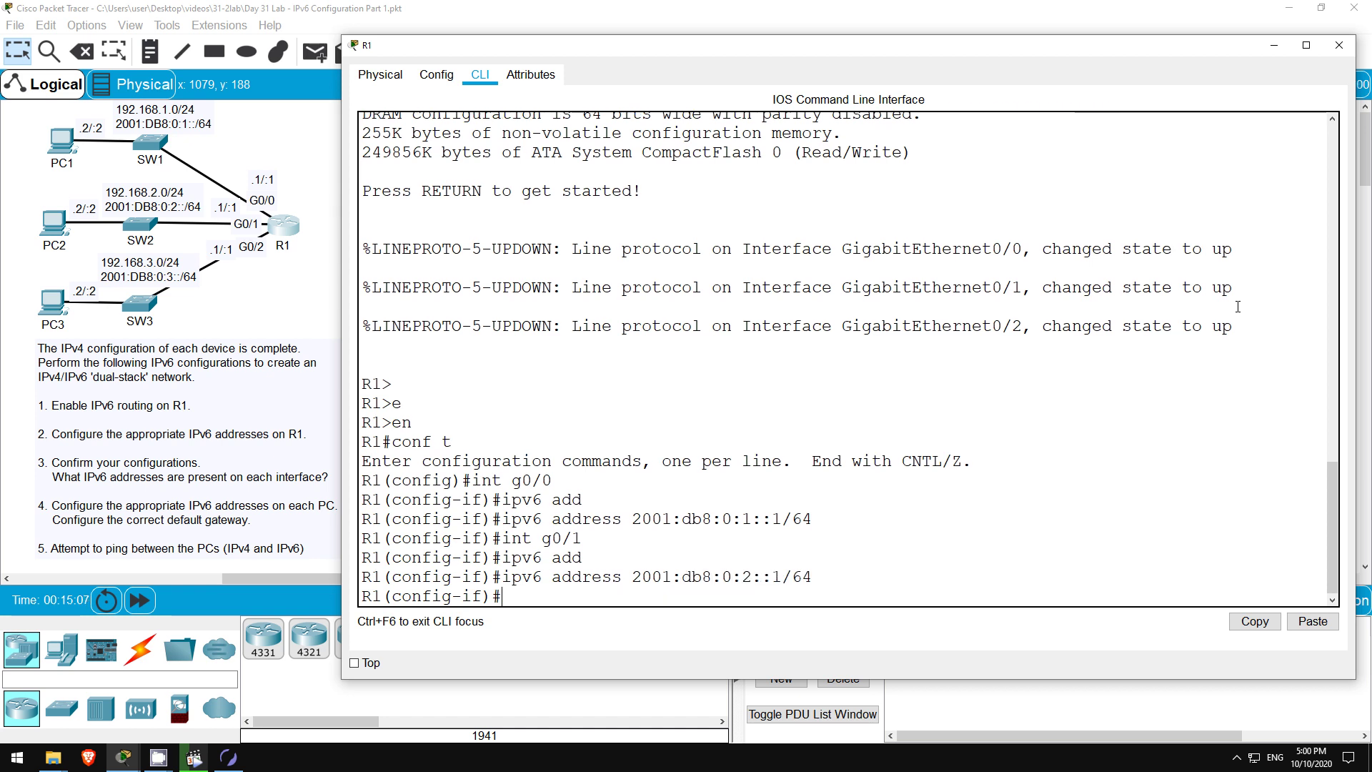
# Step: Assign IPv6 address 2001:db8:0:3::1/64 to interface G0/2
pyautogui.write('int g0/2')
pyautogui.press('Return')
pyautogui.write('ipv6 add')
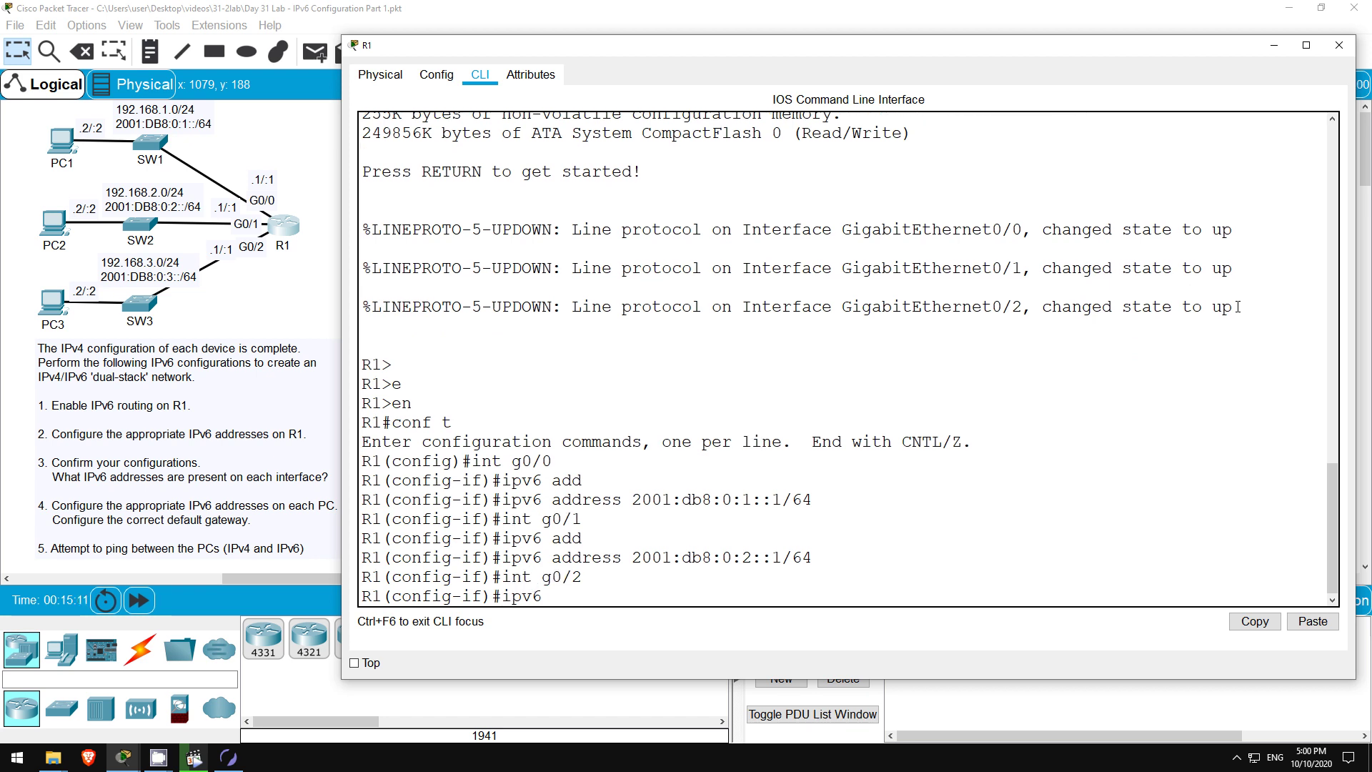
pyautogui.press('Tab')
pyautogui.write('2001:db8:0:3::1/64')
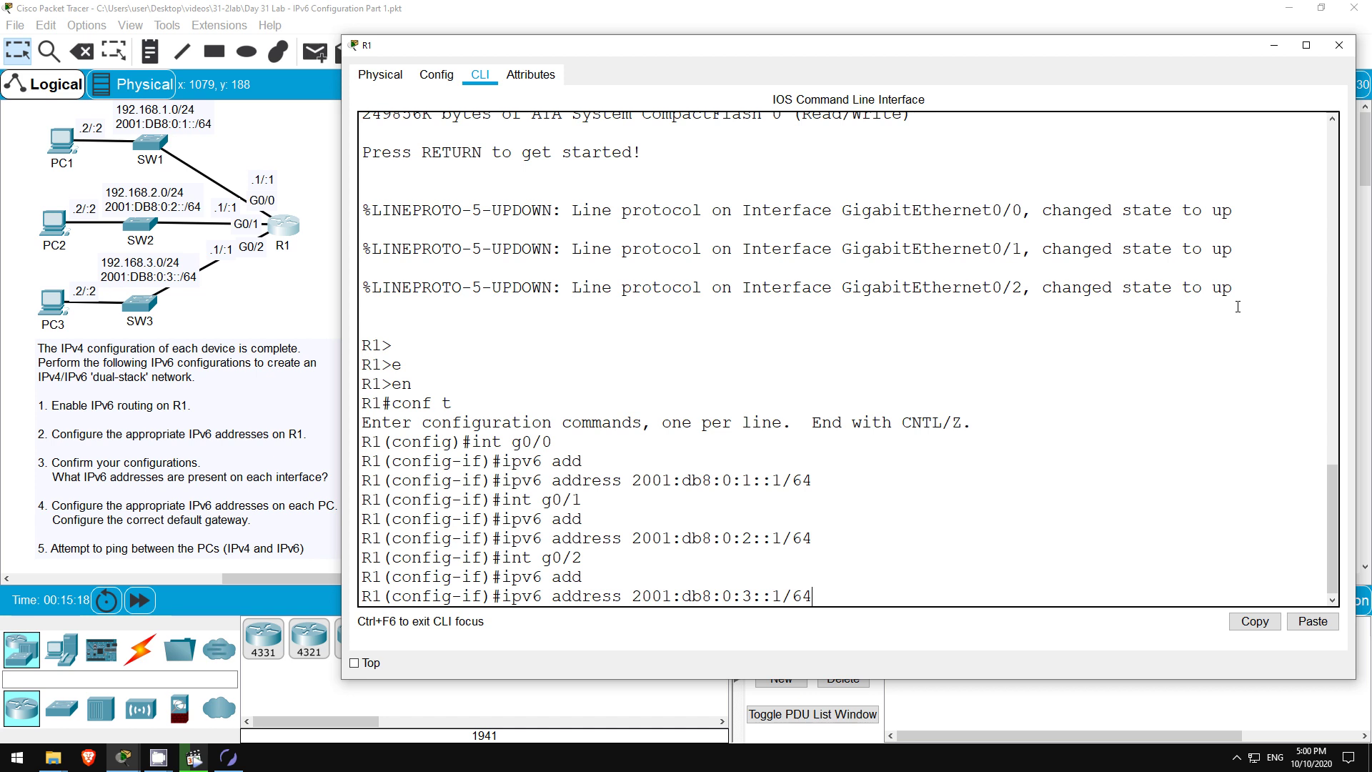
pyautogui.press('Return')
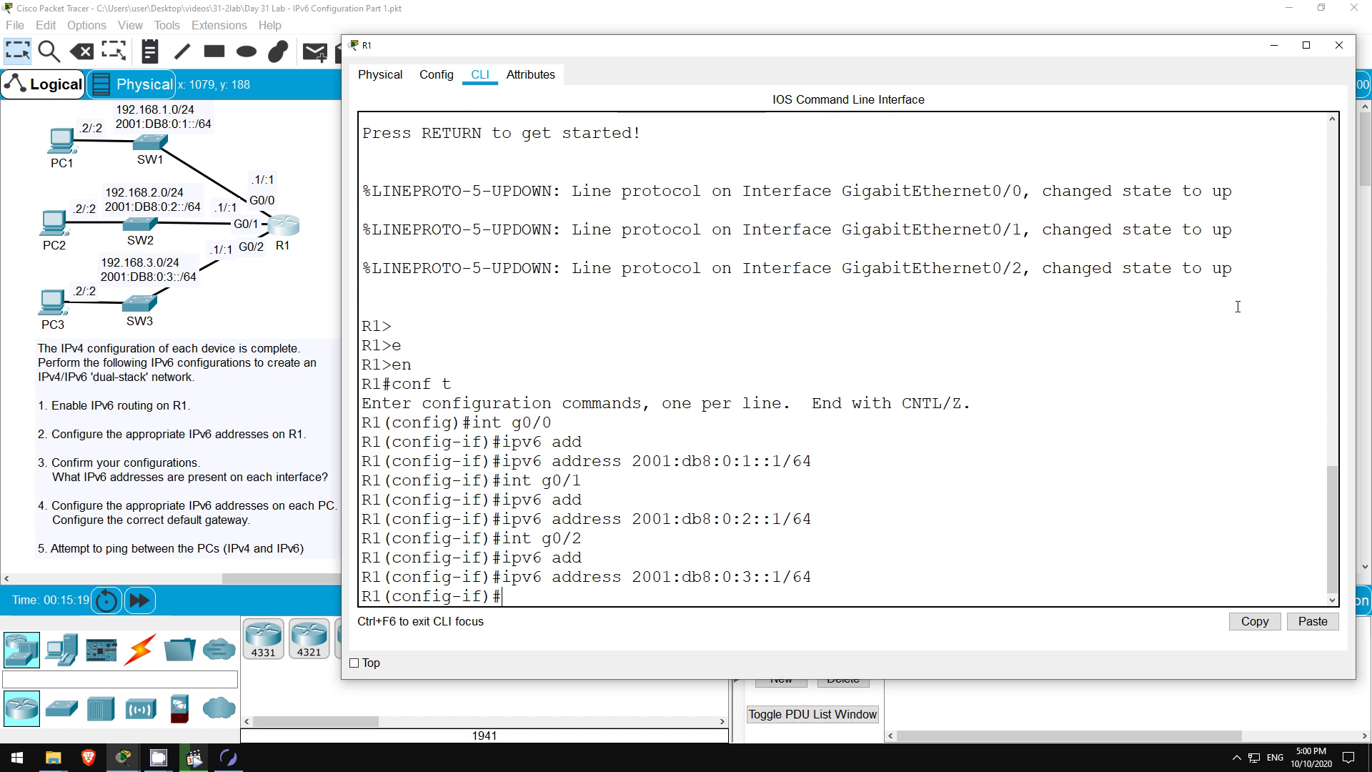
pyautogui.press('Return')
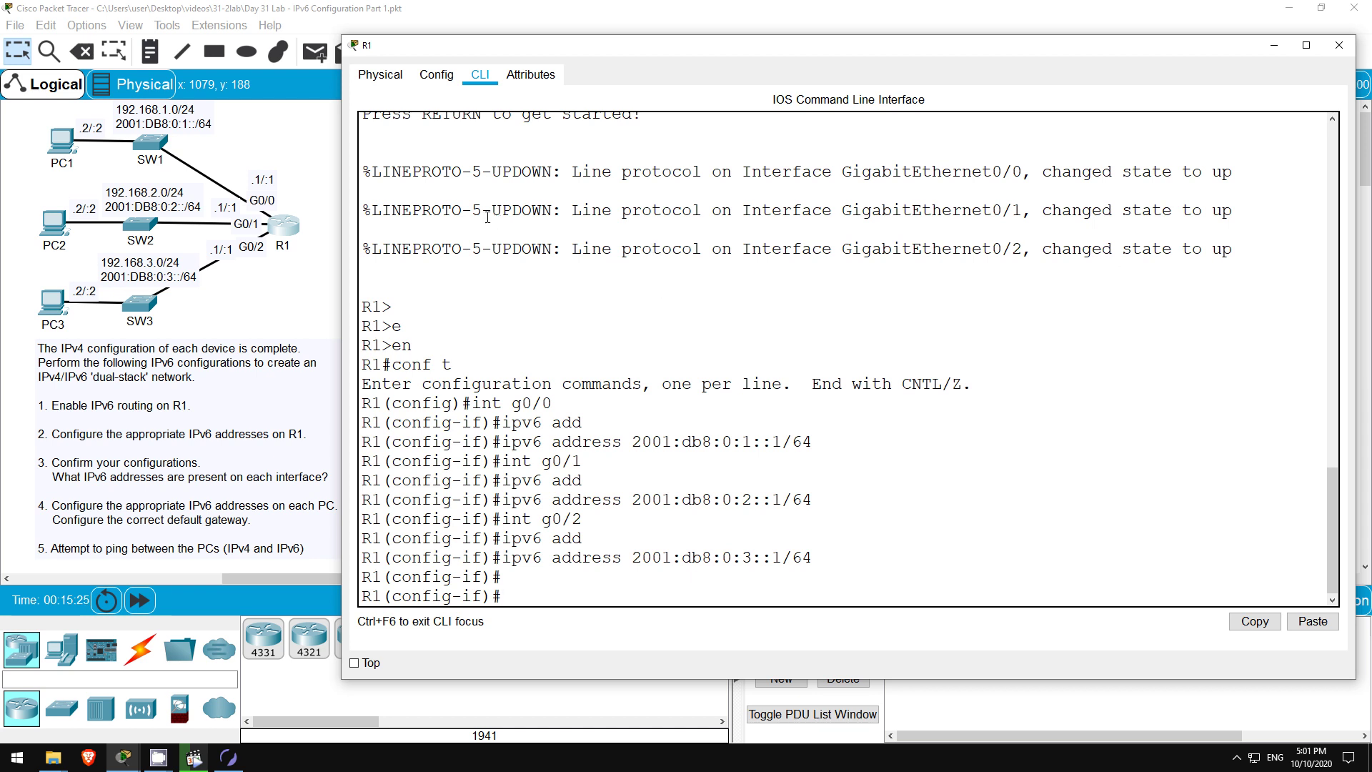
# Step: Run 'do show ipv6 int br' and highlight R1's global and FE80 link-local addresses
pyautogui.write('do show ipv6 int br')
pyautogui.press('Return')
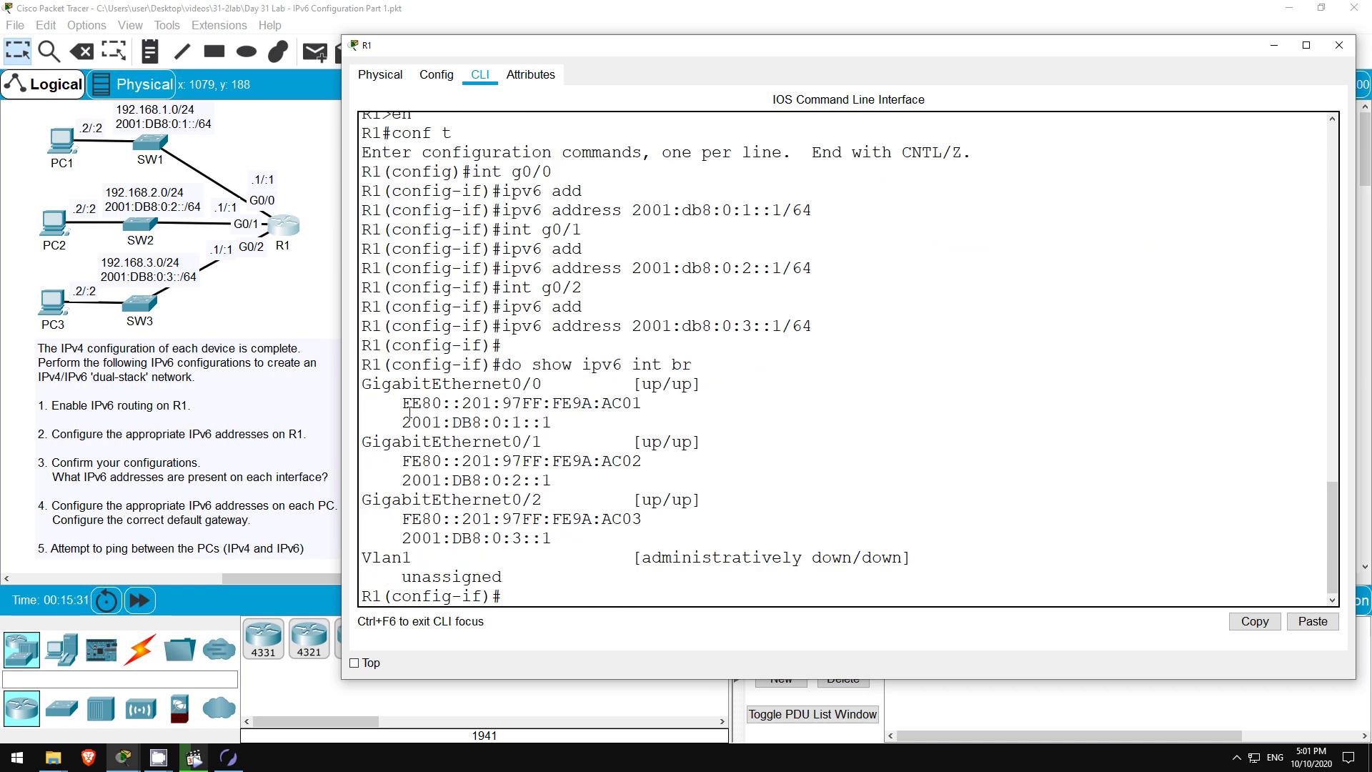
pyautogui.moveTo(402, 422); pyautogui.dragTo(552, 423)
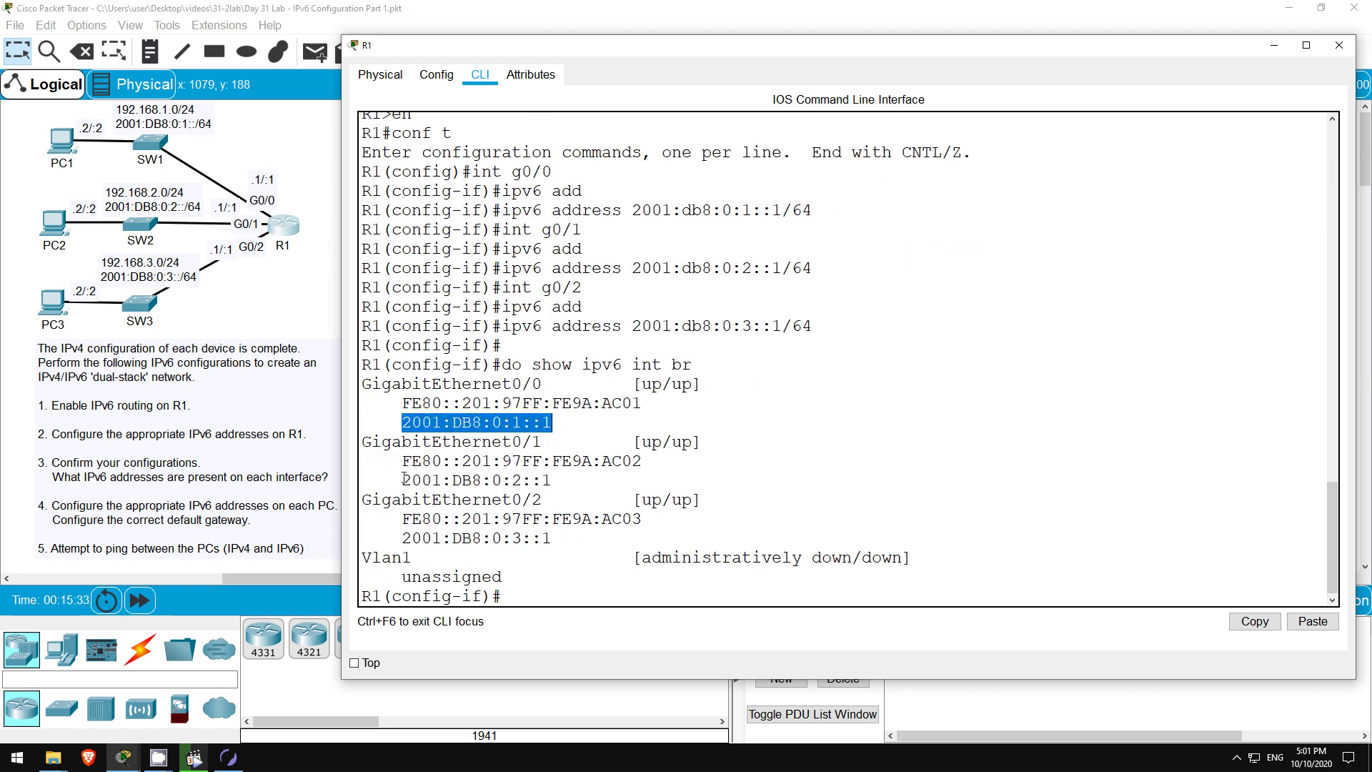
pyautogui.moveTo(401, 480); pyautogui.dragTo(553, 480)
pyautogui.moveTo(402, 538); pyautogui.dragTo(566, 541)
pyautogui.click(566, 542)
pyautogui.moveTo(401, 402); pyautogui.dragTo(652, 401)
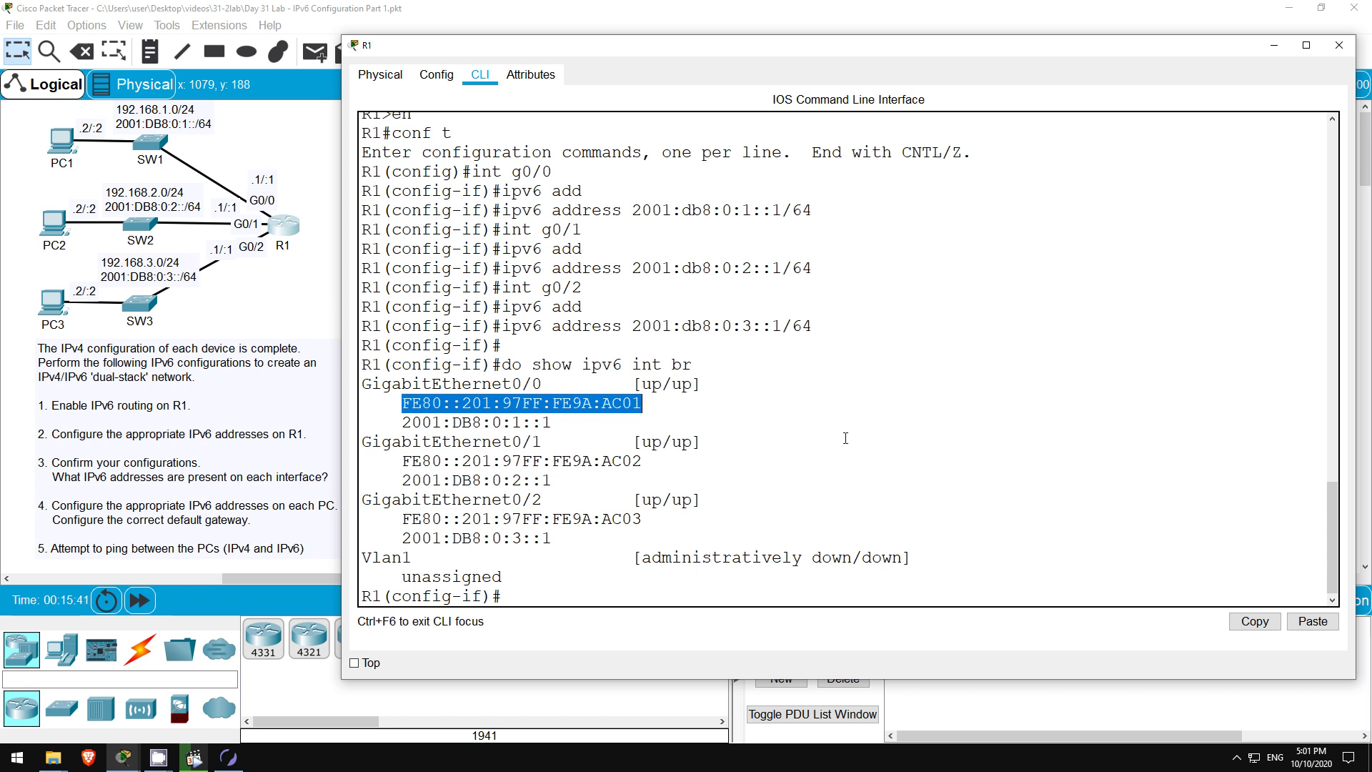
pyautogui.click(560, 595)
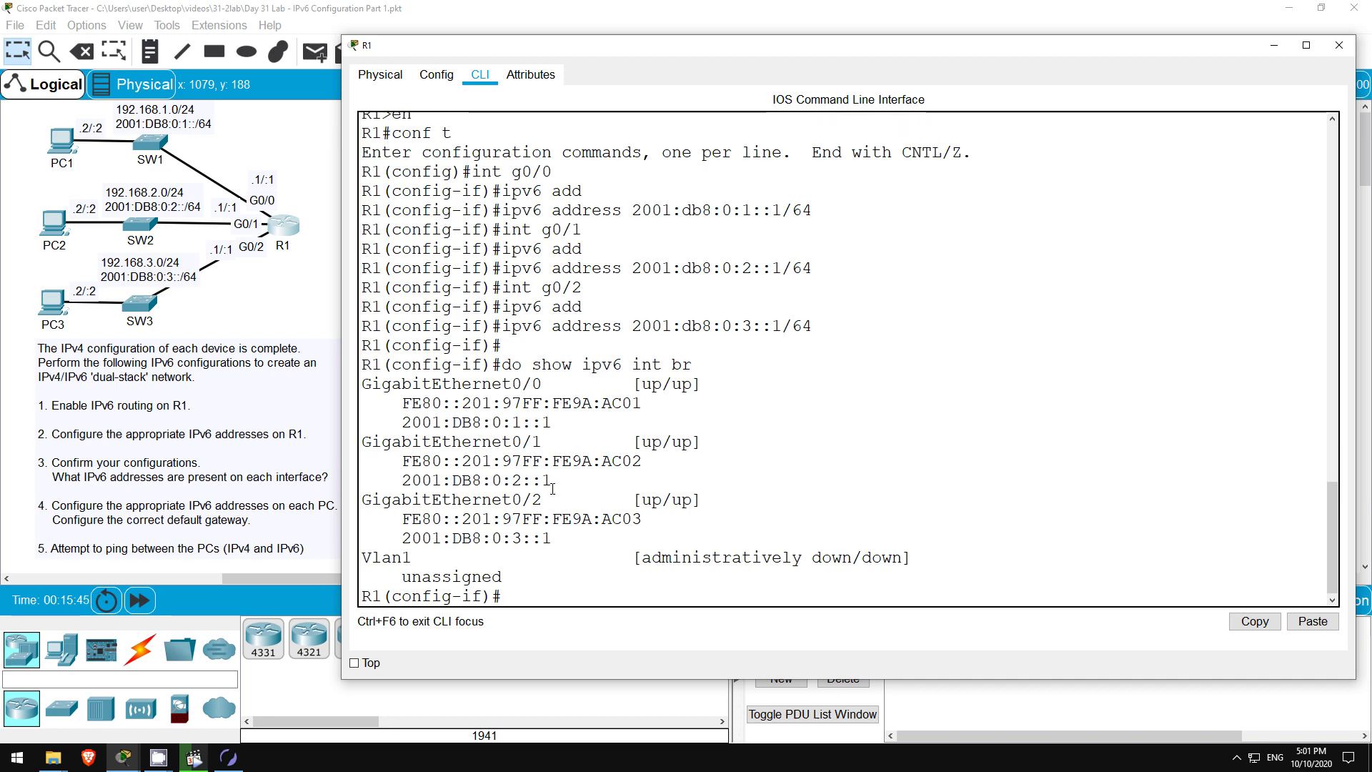
pyautogui.click(319, 120)
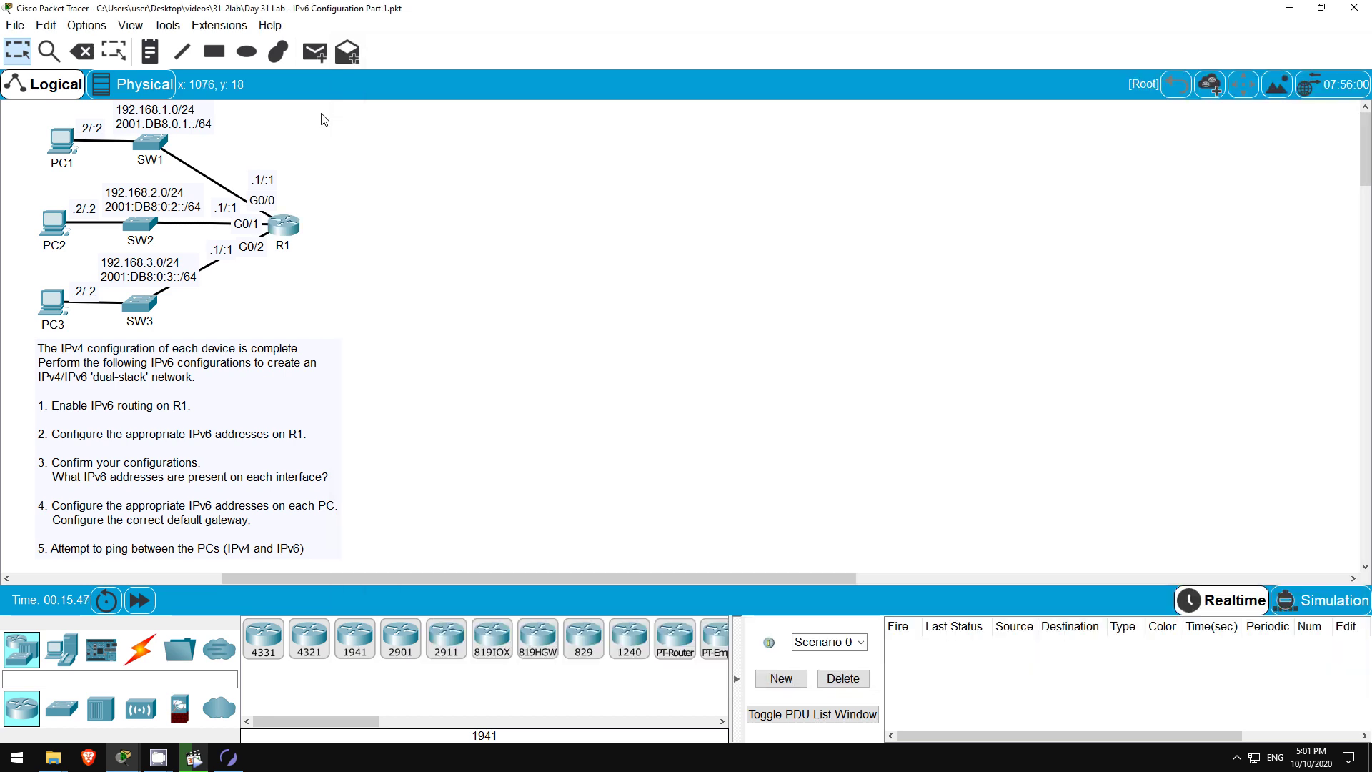
# Step: Set PC1's IPv6 default gateway to 2001:db8:0:1::1
pyautogui.click(62, 143)
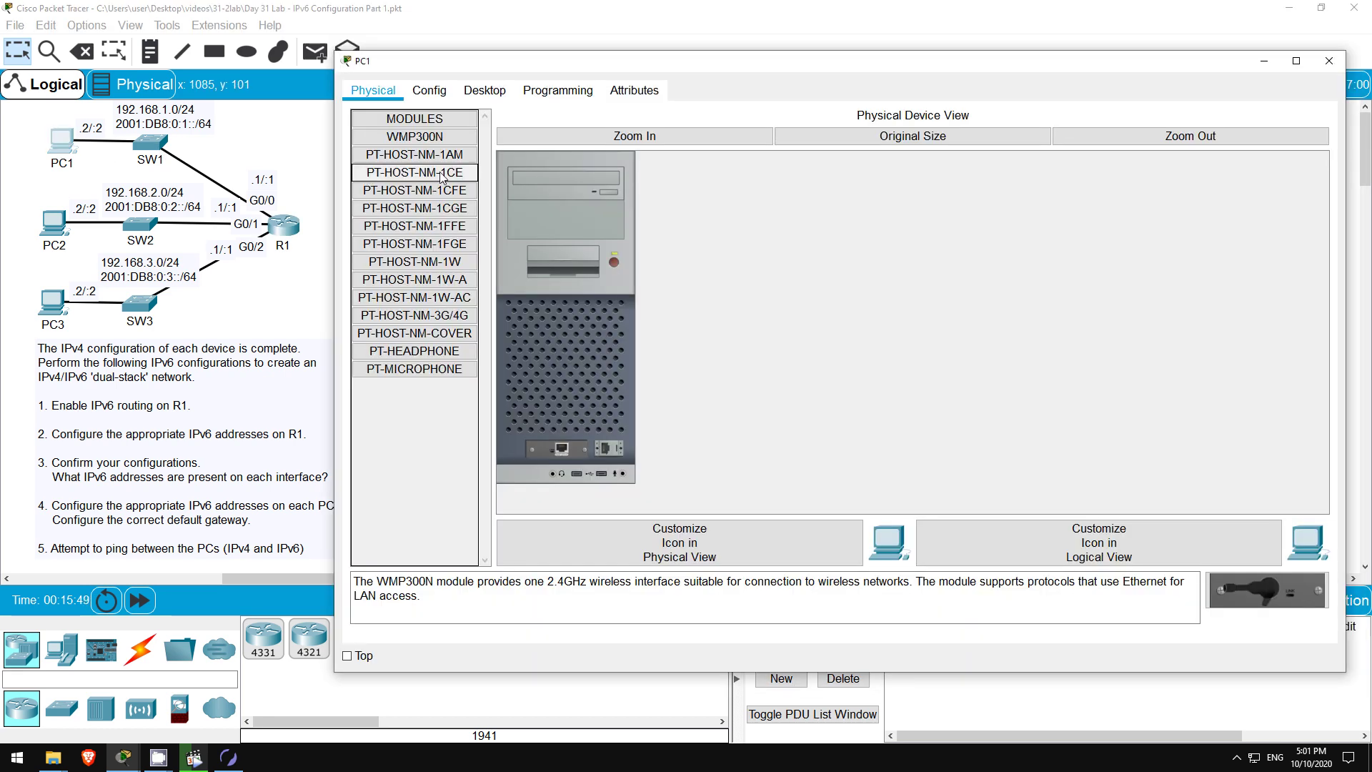
pyautogui.click(438, 98)
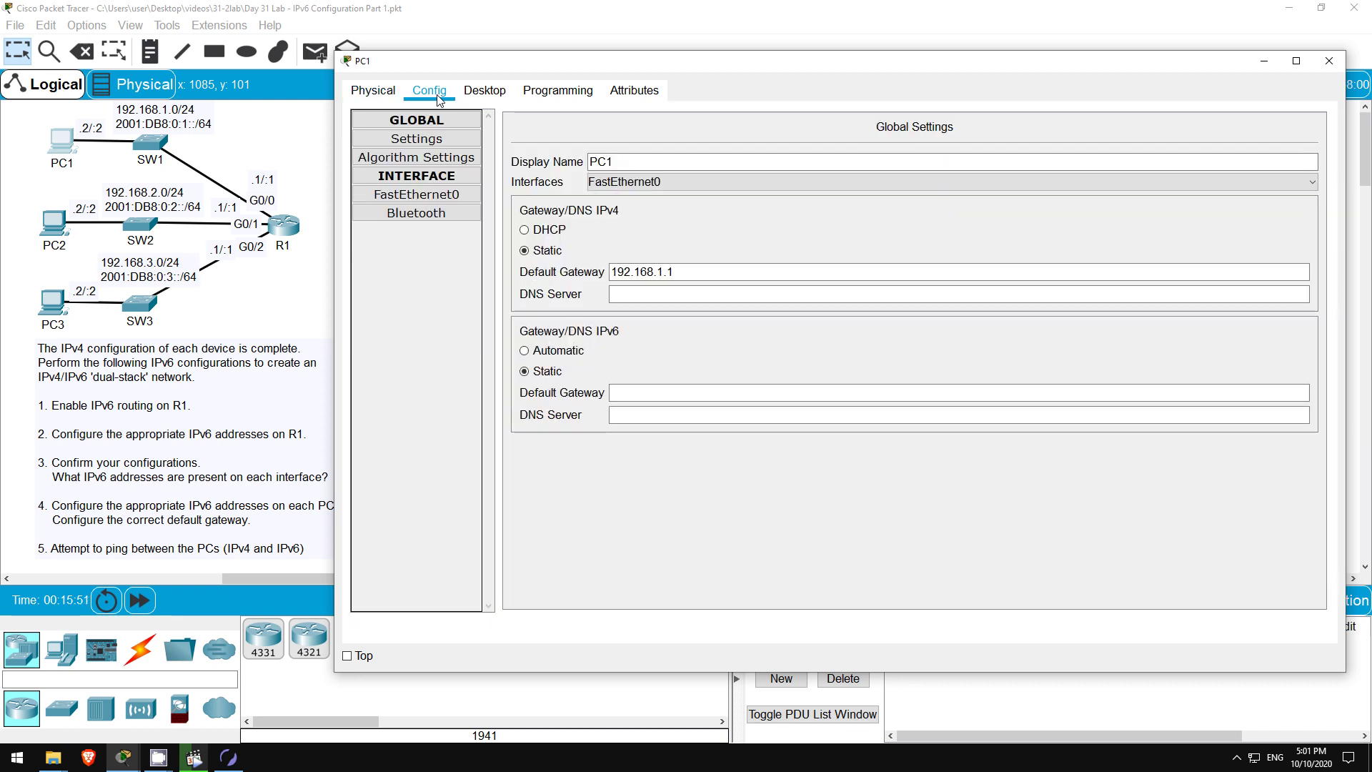
pyautogui.click(675, 397)
pyautogui.click(649, 386)
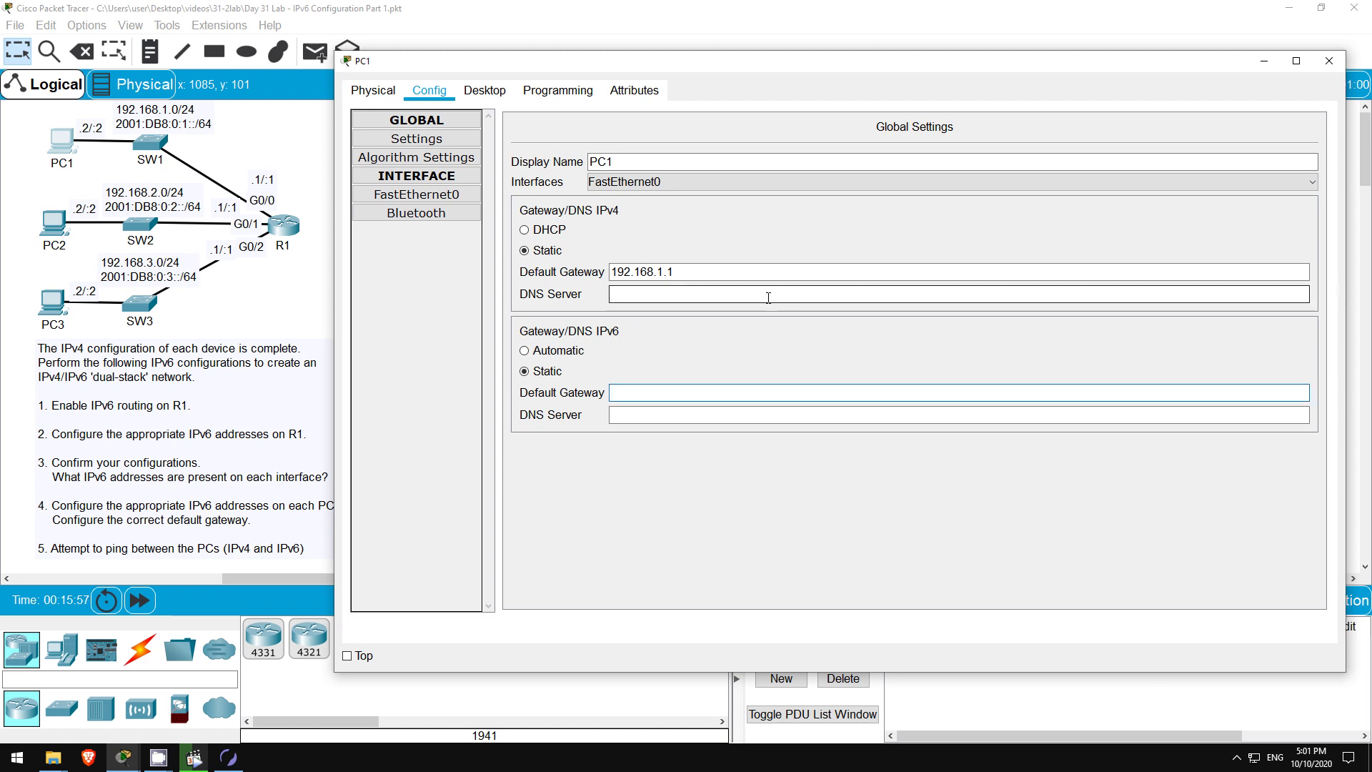
pyautogui.write('2001:db8:0:1::1')
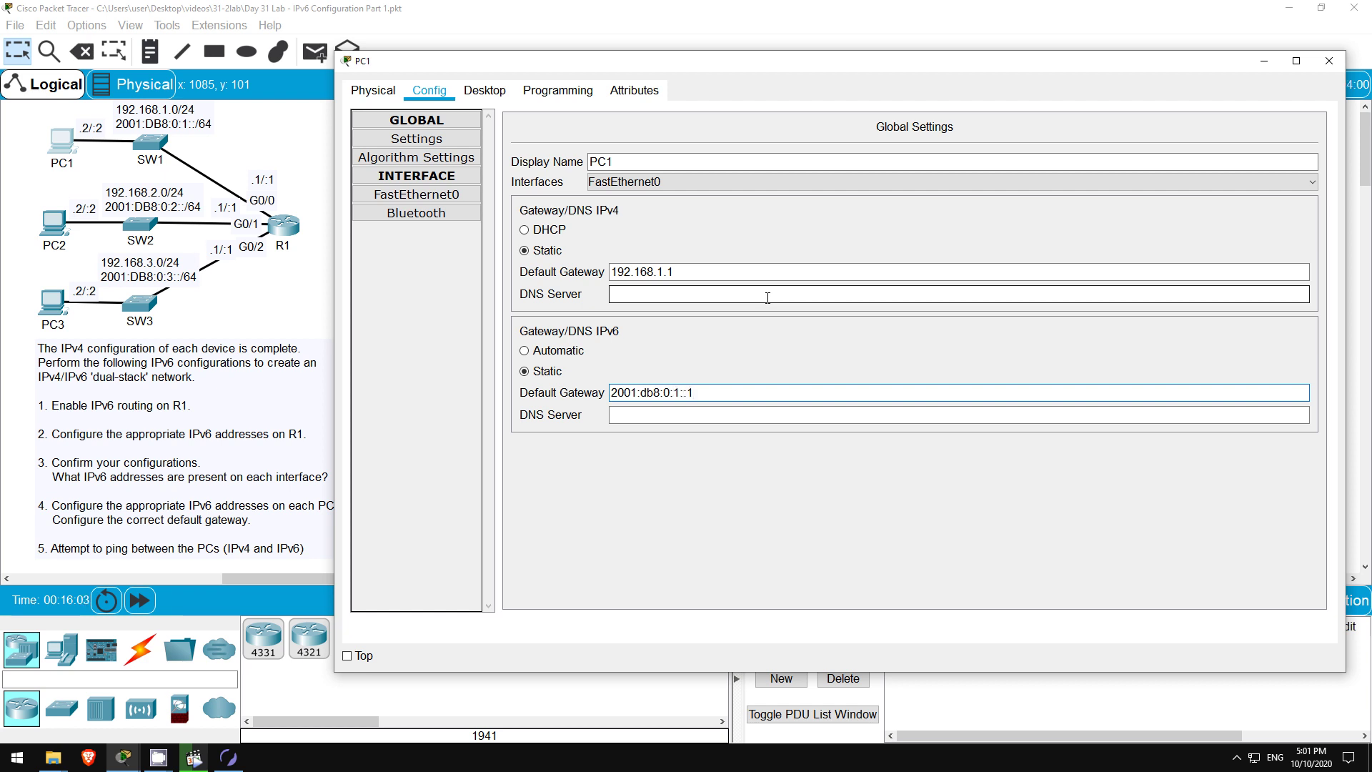
# Step: Give PC1's FastEthernet0 the static IPv6 address 2001:db8:0:1::2 with prefix /64
pyautogui.click(443, 199)
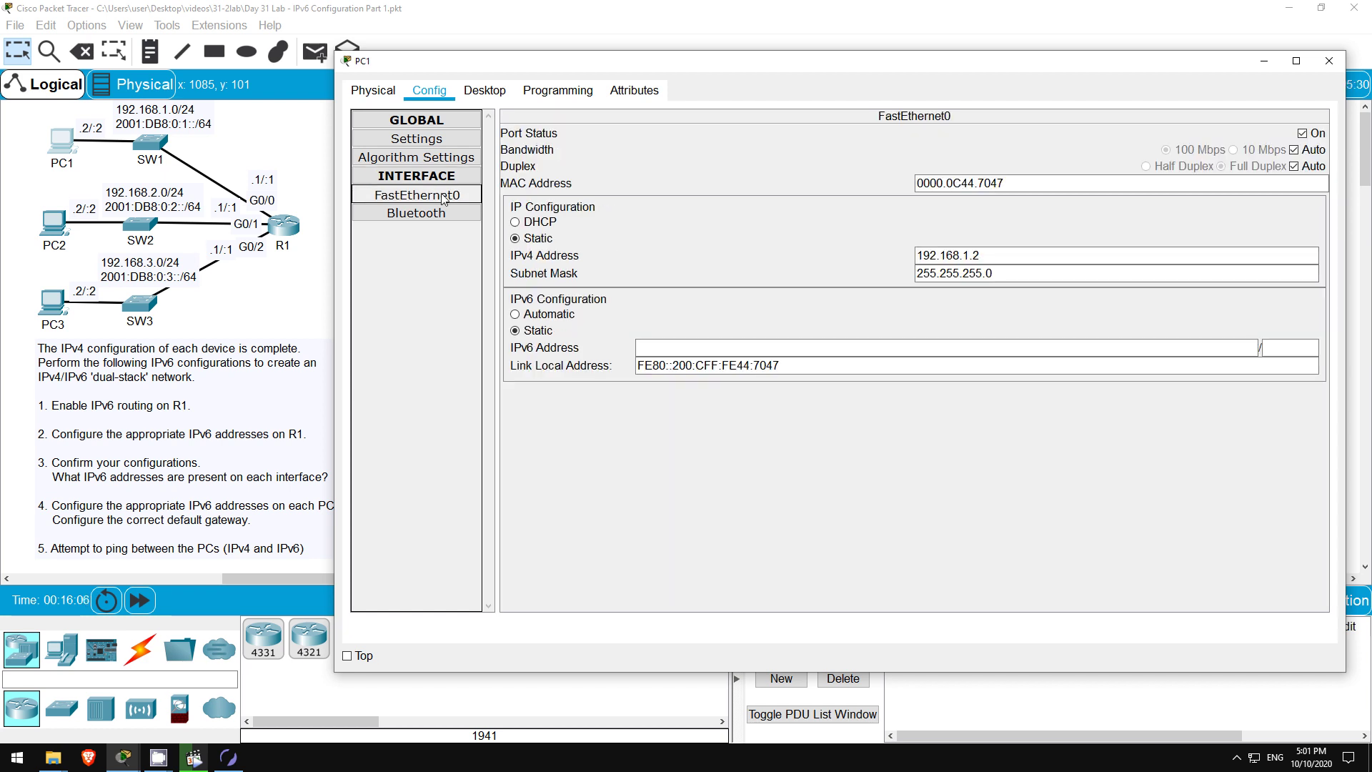
pyautogui.click(670, 346)
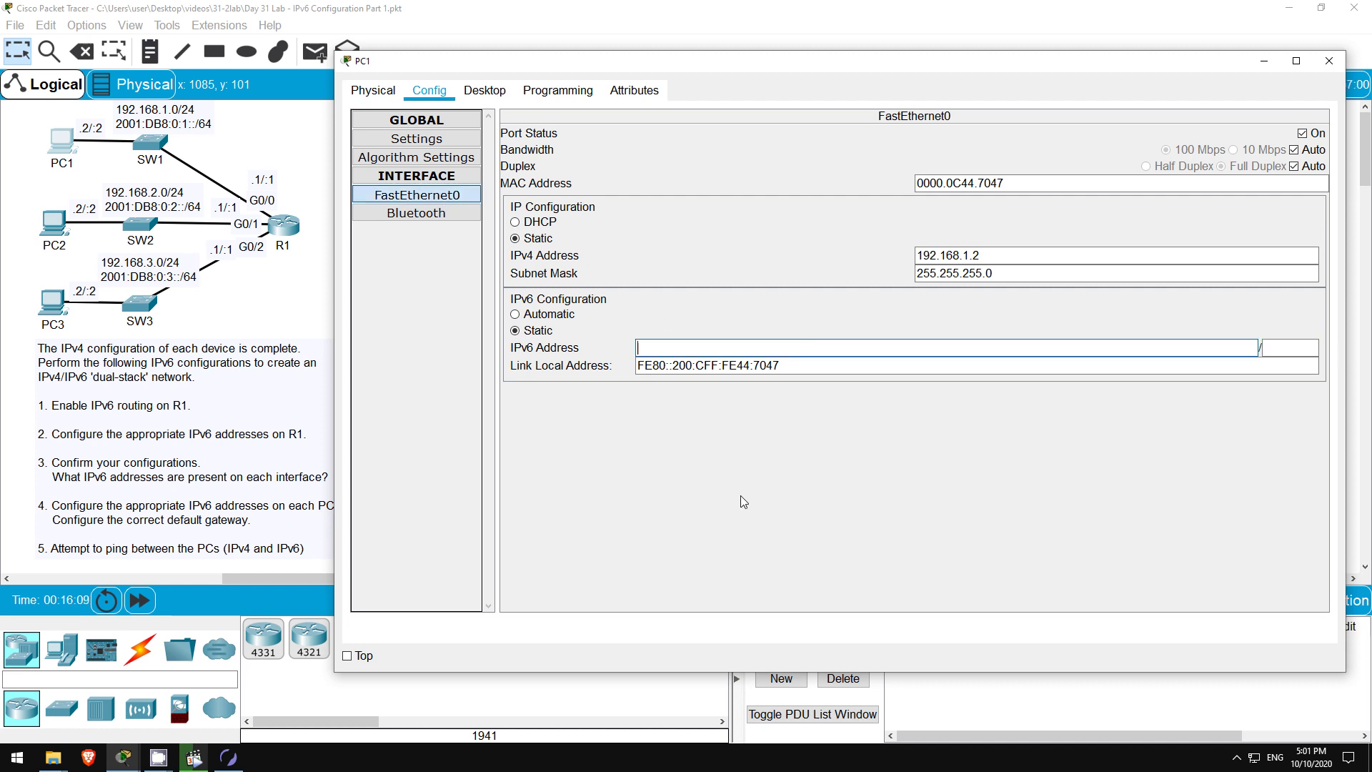
pyautogui.write('2001:db8:0:1::2')
pyautogui.press('Tab')
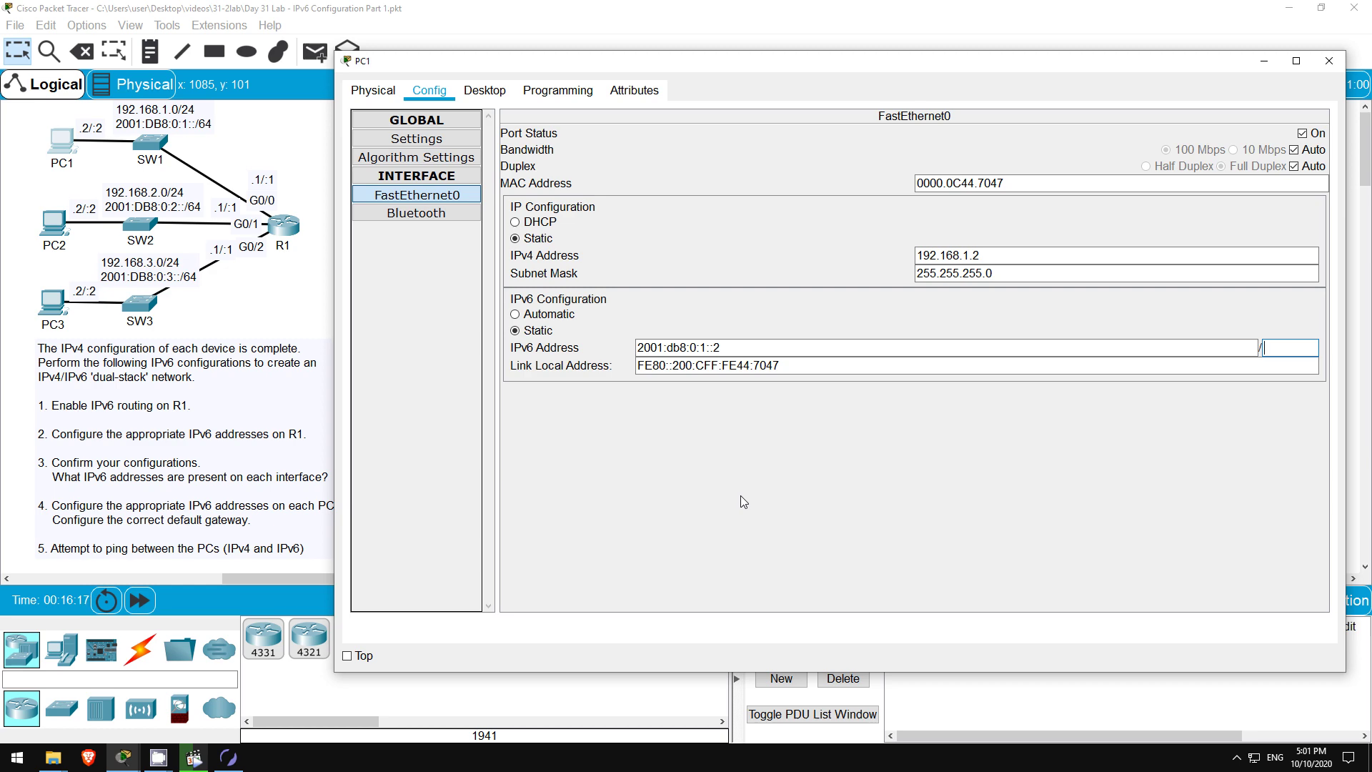
pyautogui.write('64')
# Step: Close PC1 and set PC2's IPv6 default gateway to 2001:db8:0:2::1
pyautogui.click(1329, 60)
pyautogui.click(57, 220)
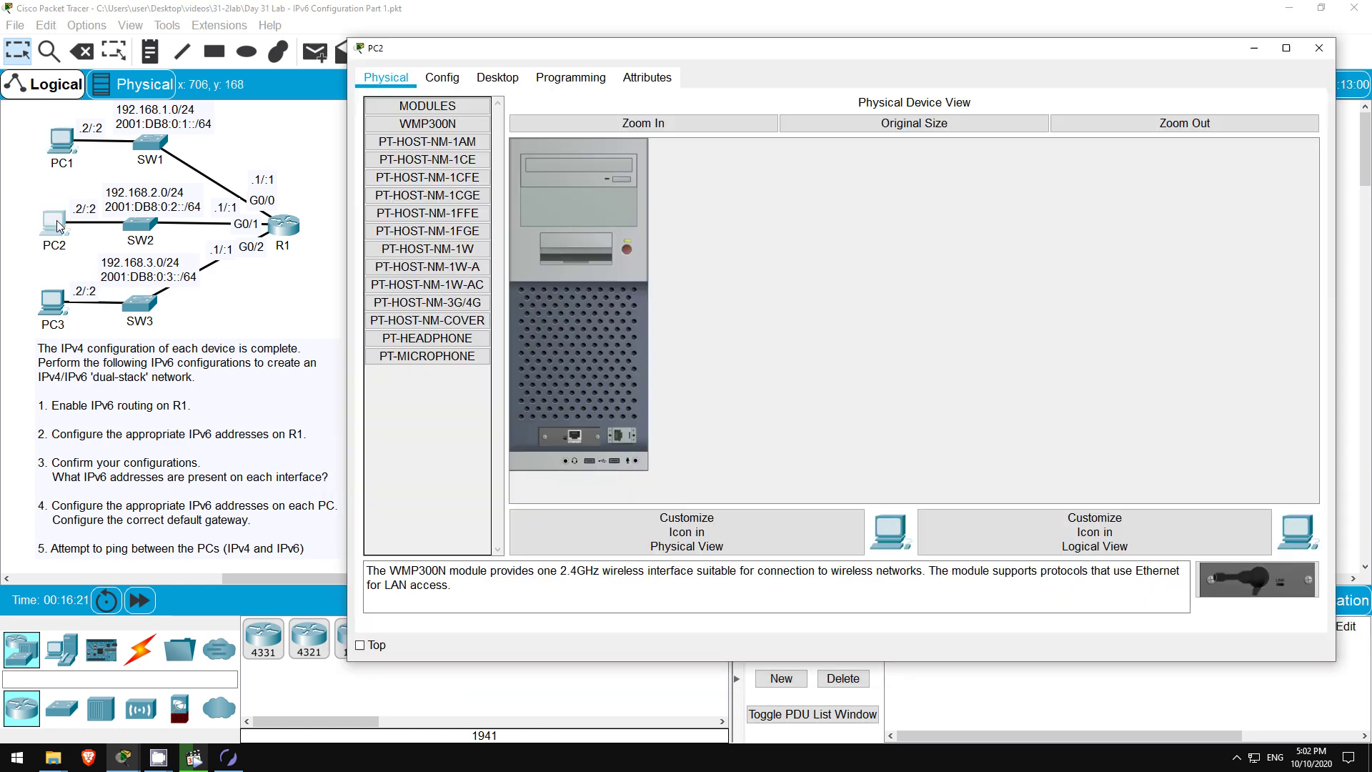
pyautogui.click(443, 79)
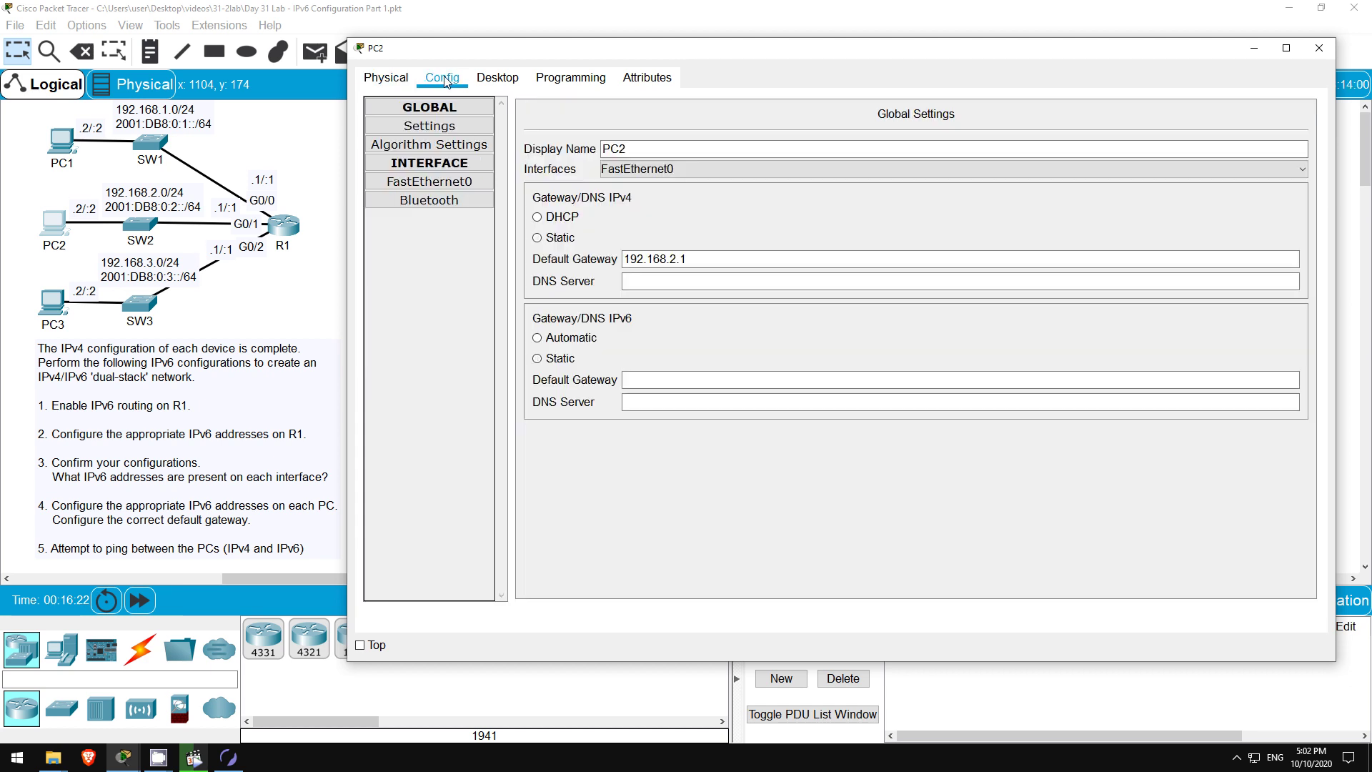
pyautogui.click(670, 353)
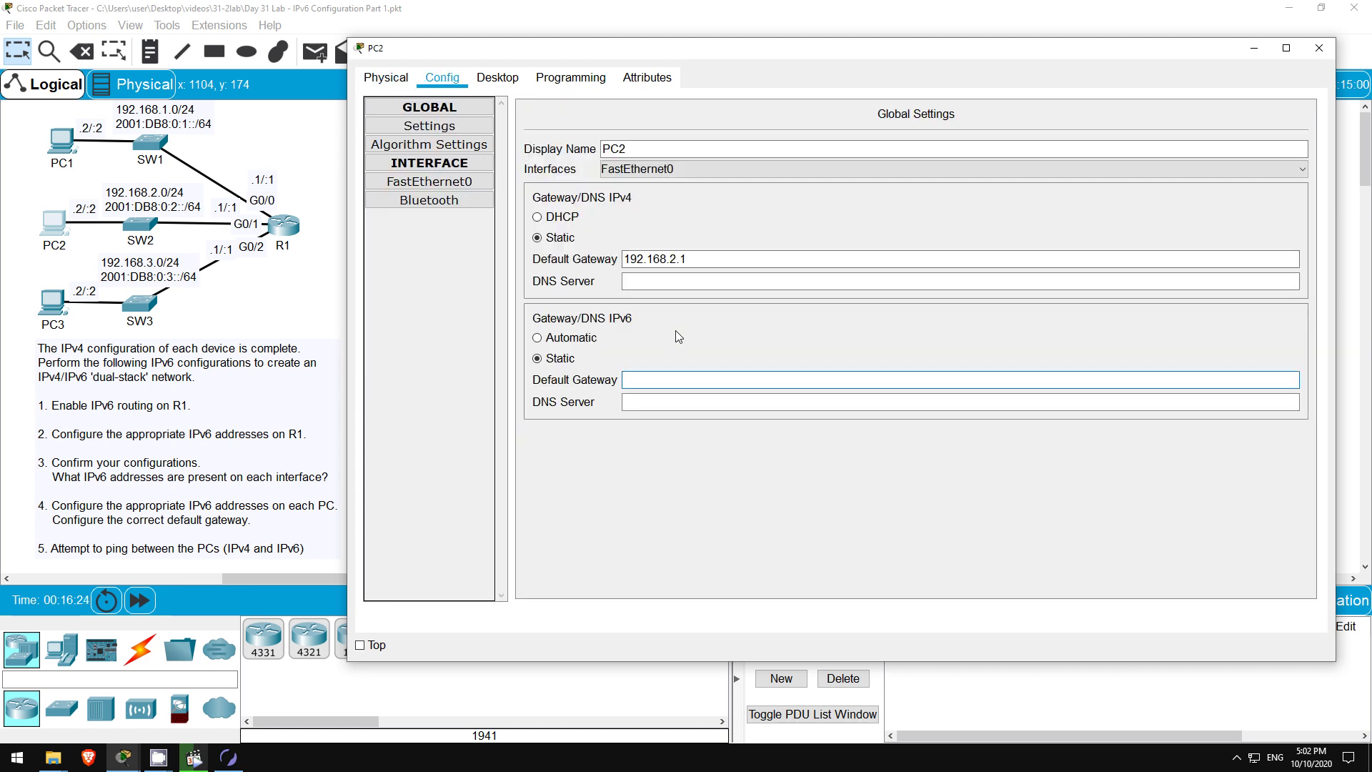
pyautogui.write('2001:db8:0:2::1')
pyautogui.press('Return')
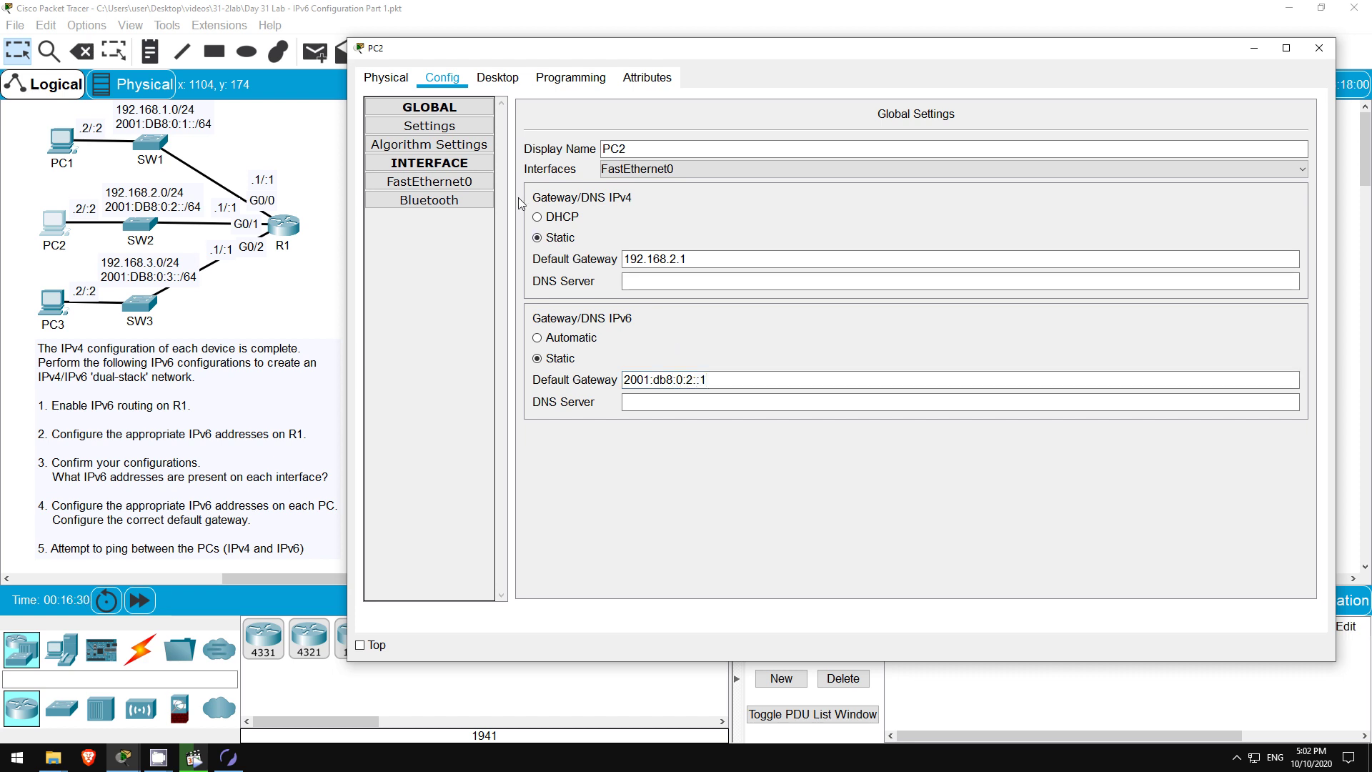
# Step: Give PC2's FastEthernet0 the IPv6 address 2001:db8:0:2::2/64 and close its window
pyautogui.click(428, 181)
pyautogui.click(704, 334)
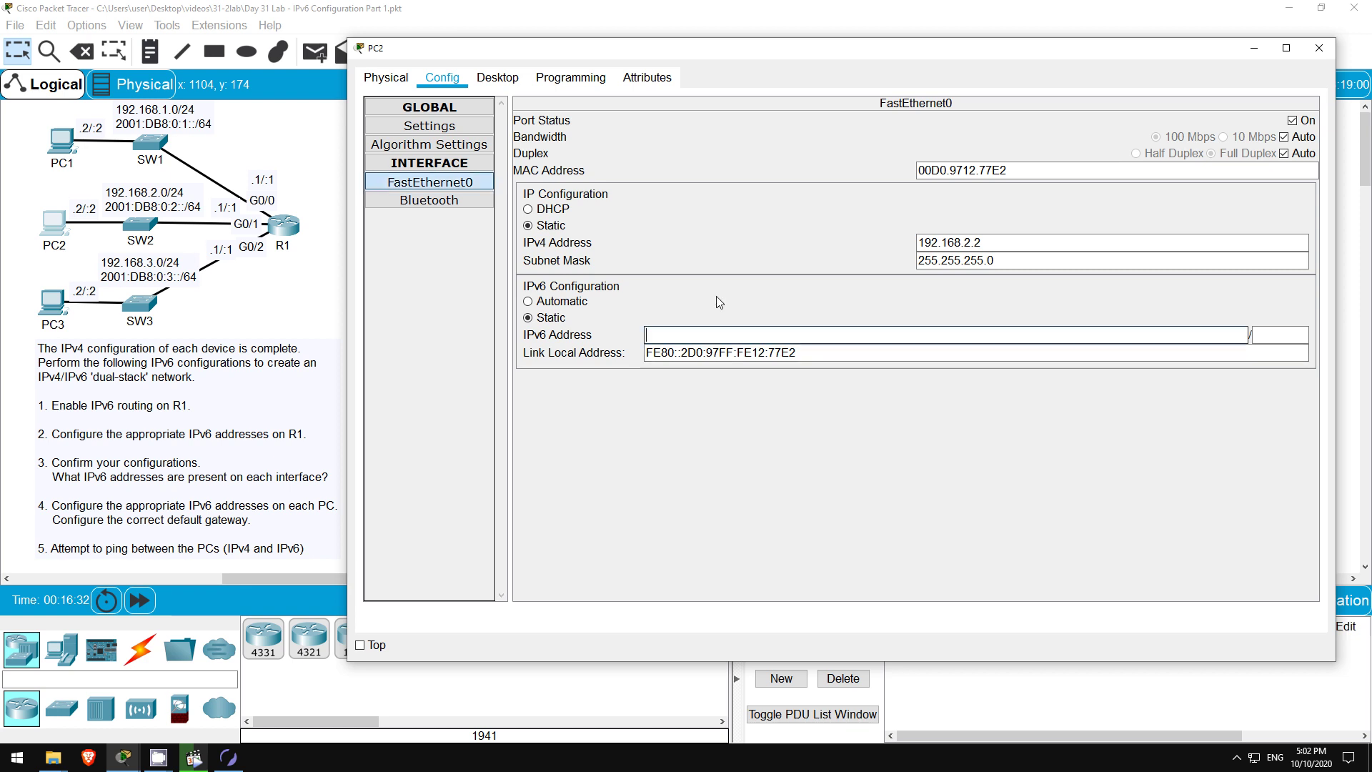
pyautogui.write('2001:db8:0:')
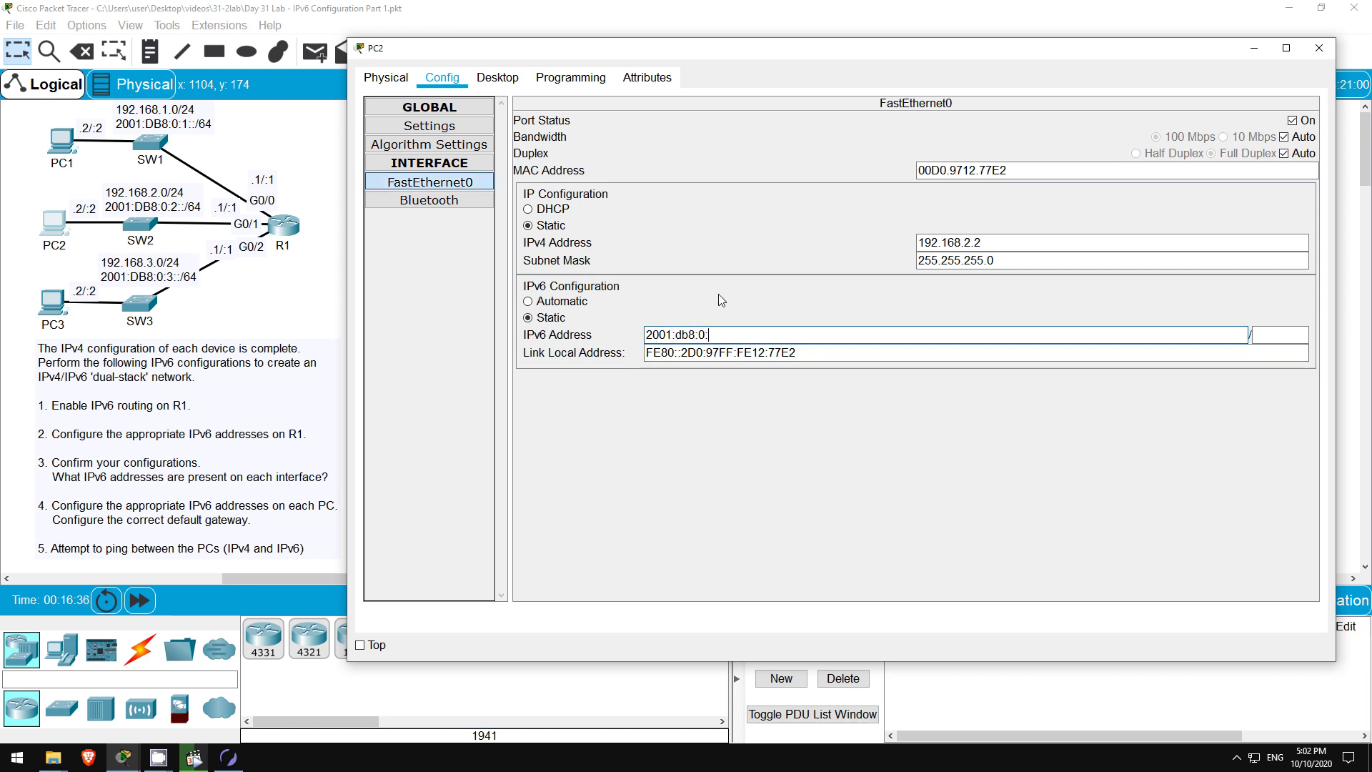
pyautogui.write('2::2')
pyautogui.press('Tab')
pyautogui.write('64')
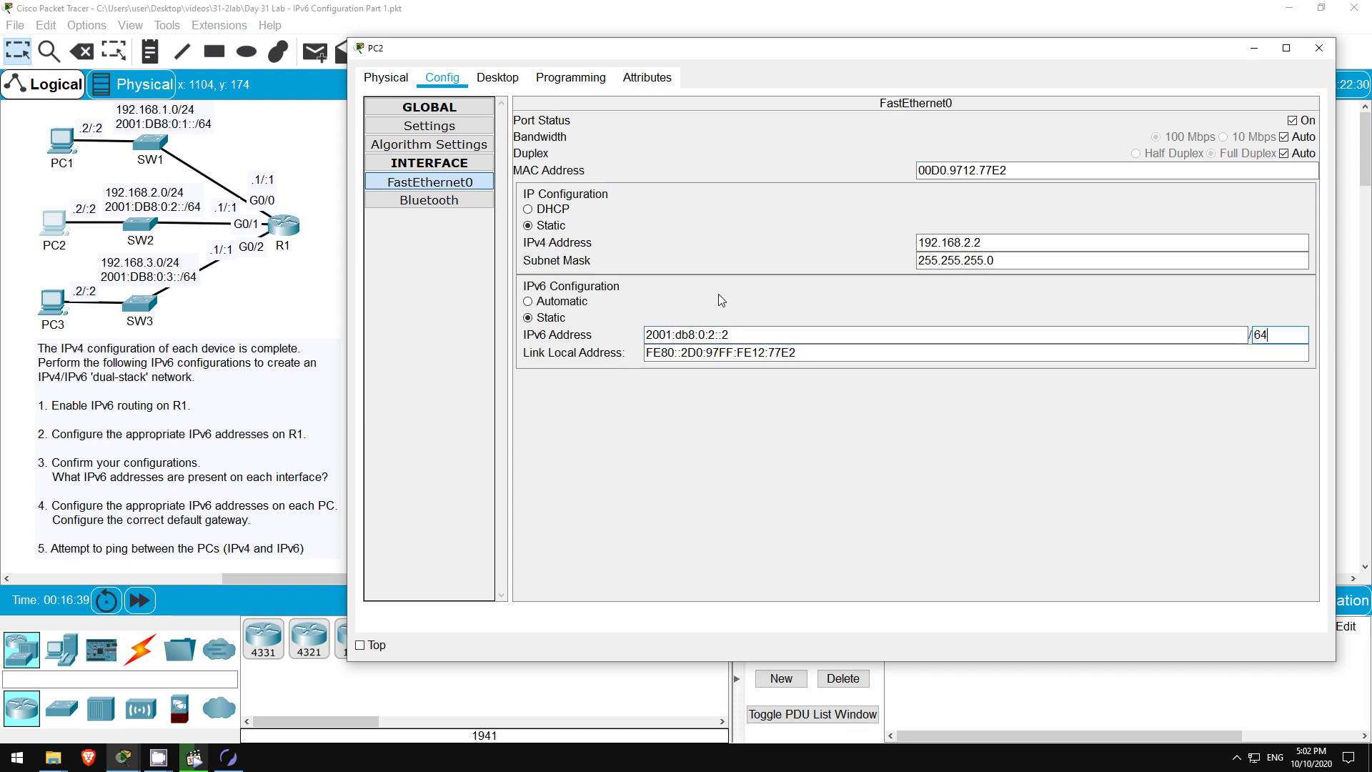
pyautogui.click(307, 124)
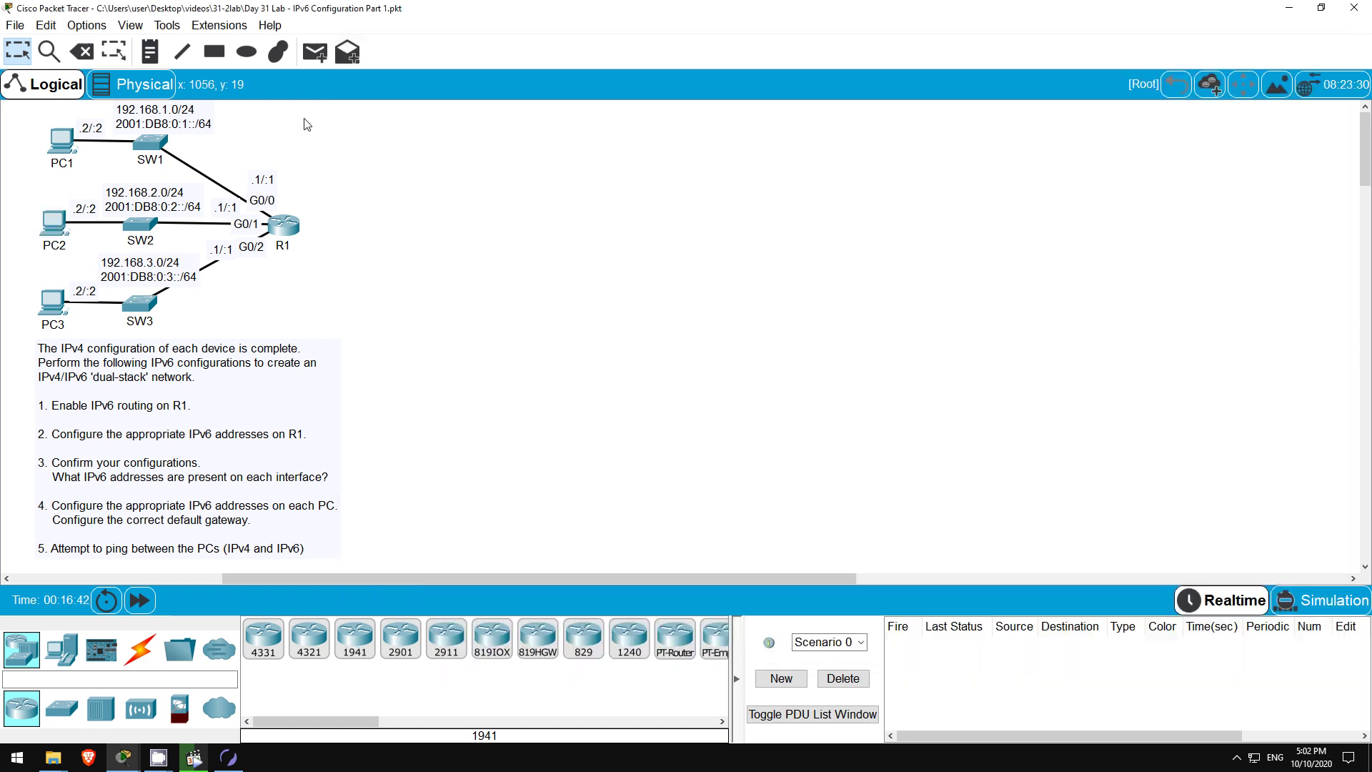
# Step: Set PC3's IPv6 default gateway to 2001:db8:0:3::1
pyautogui.click(54, 304)
pyautogui.click(447, 102)
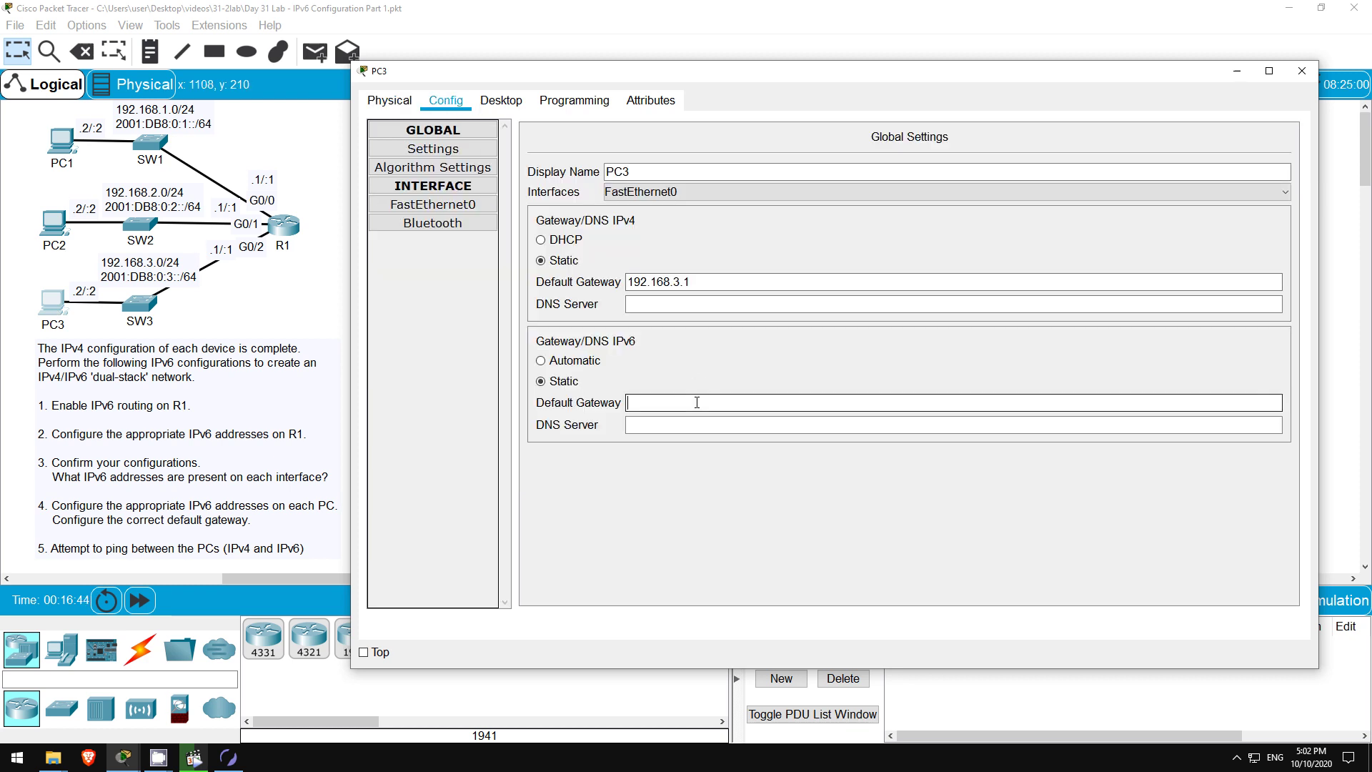
pyautogui.write('2001:db8:')
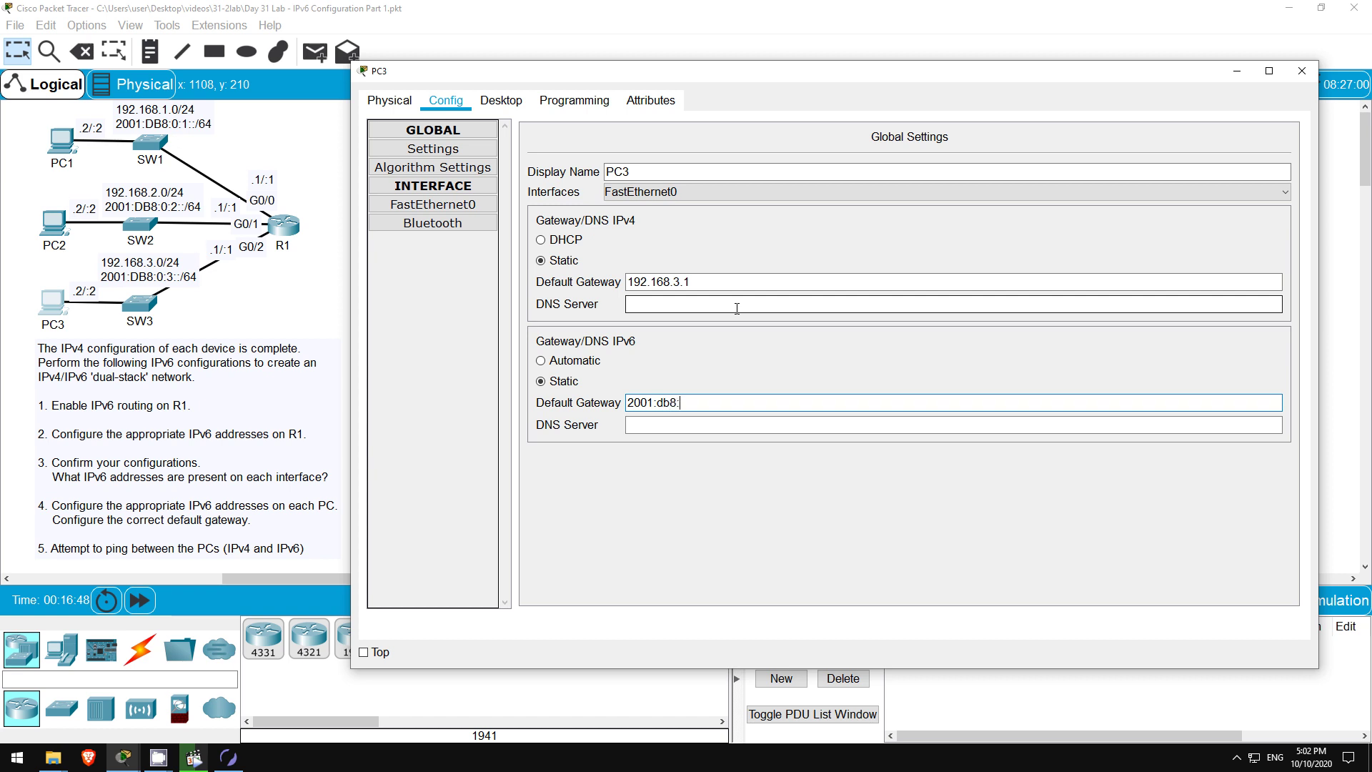
pyautogui.write('0:3')
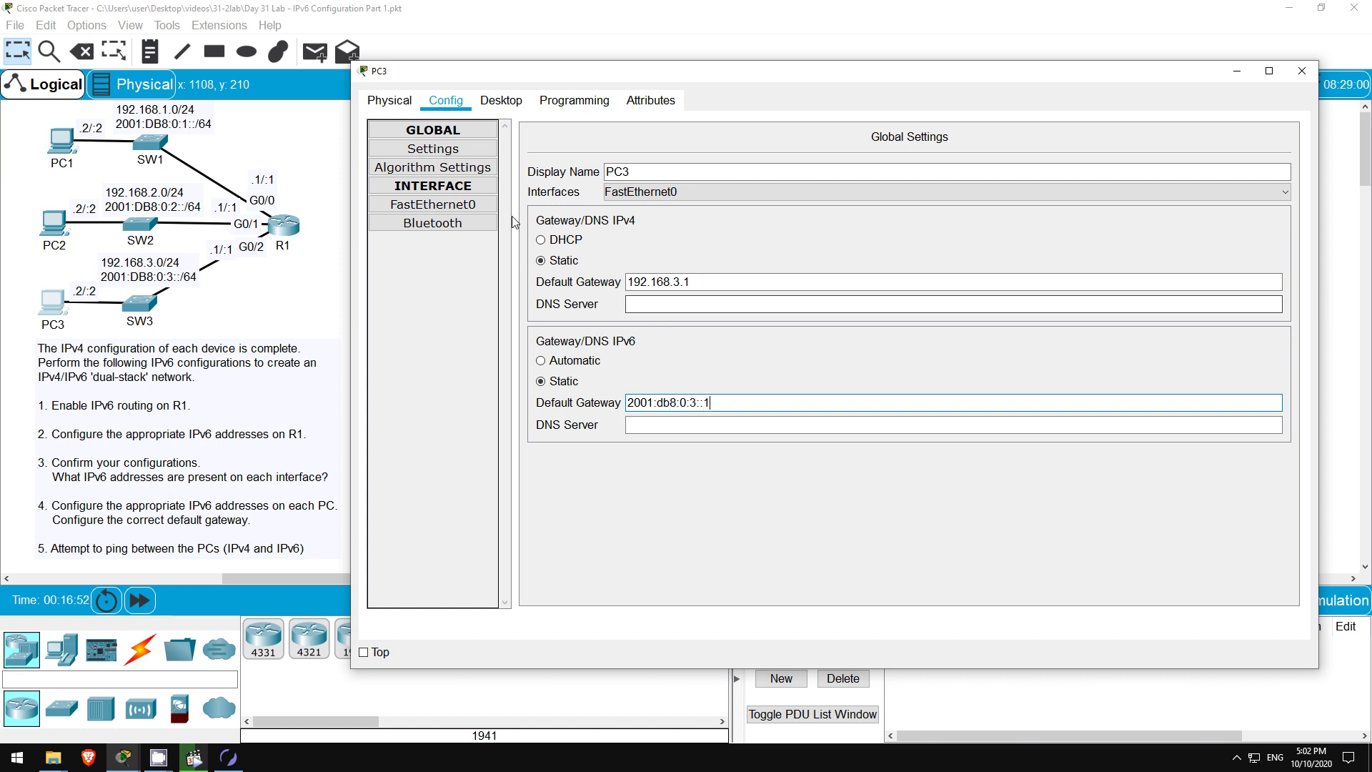
pyautogui.write('::1')
# Step: Give PC3's FastEthernet0 the IPv6 address 2001:db8:0:3::2/64 and close its window
pyautogui.click(433, 205)
pyautogui.click(714, 355)
pyautogui.write('2001:db8:0:3')
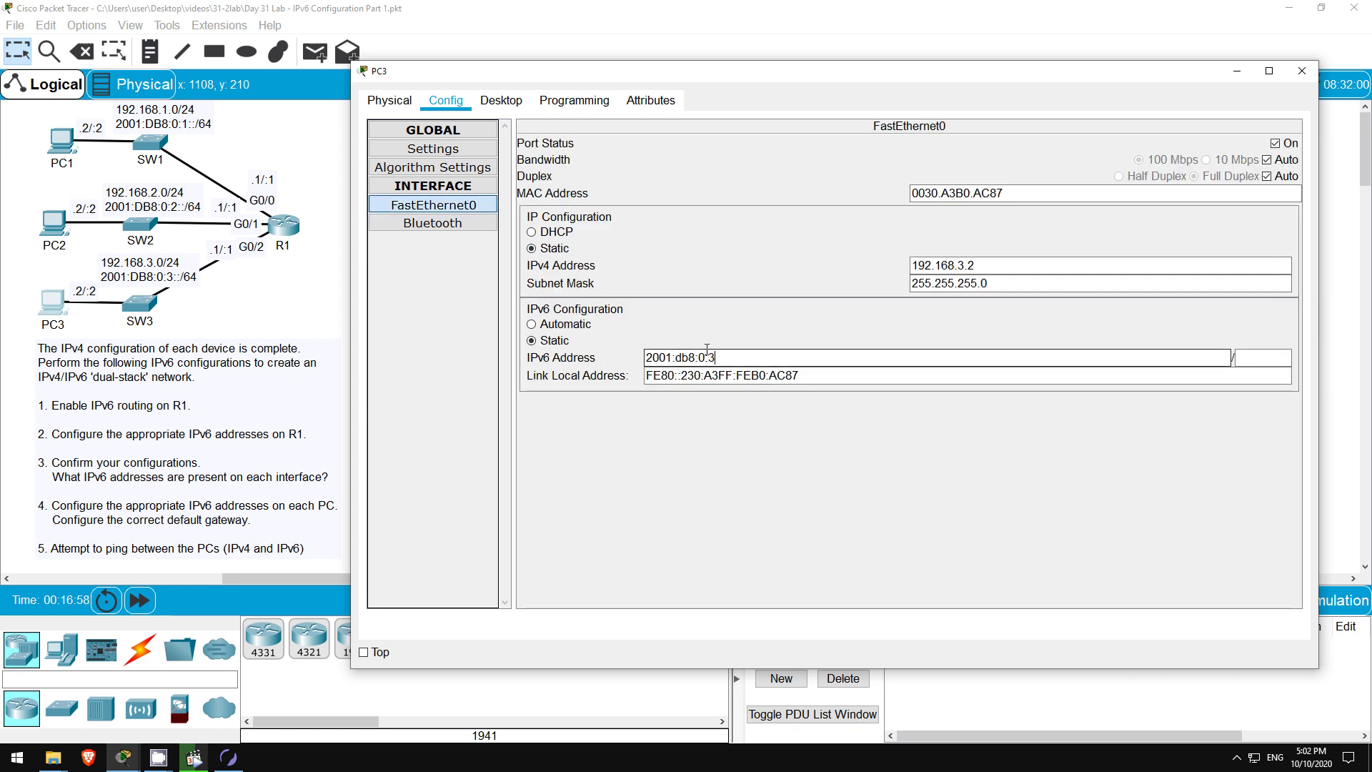
pyautogui.write('::2')
pyautogui.press('Tab')
pyautogui.write('64')
pyautogui.press('Tab')
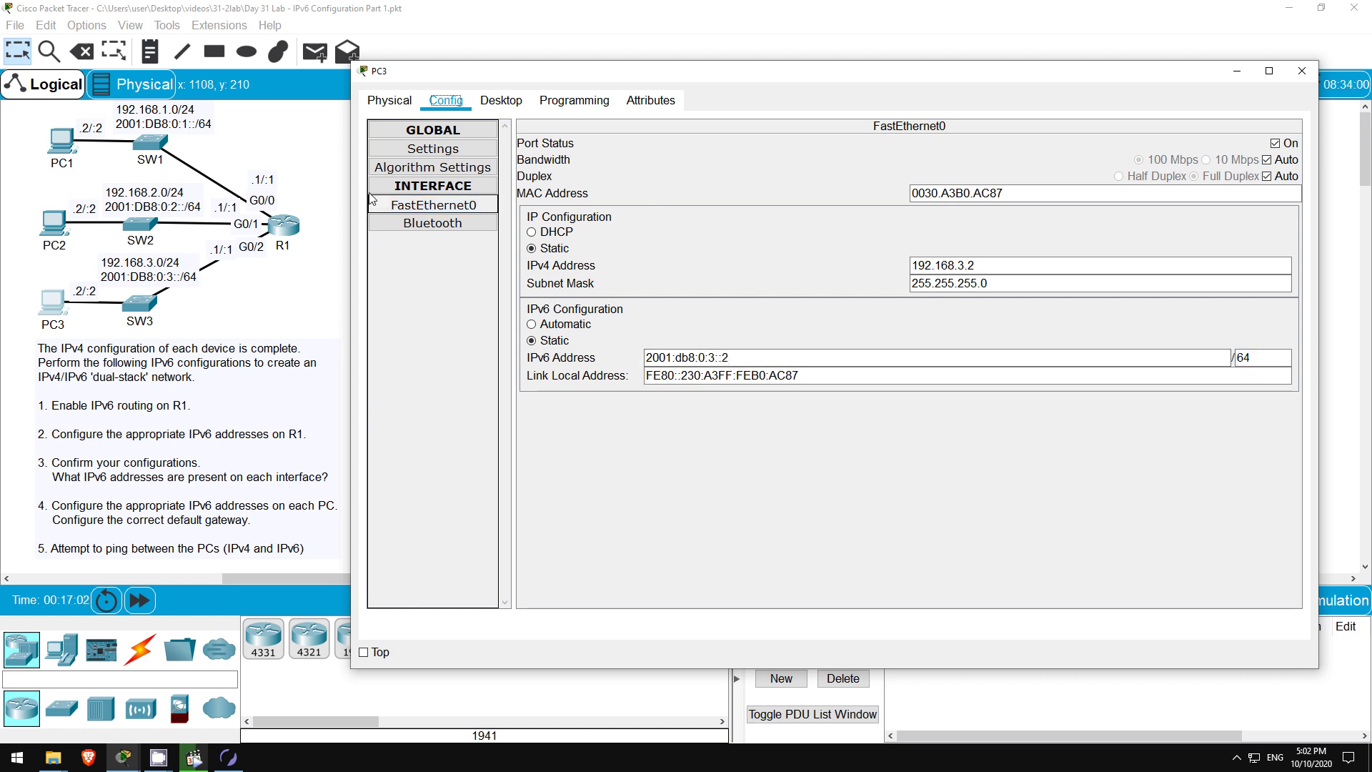
pyautogui.hotkey('alt', 'F4')
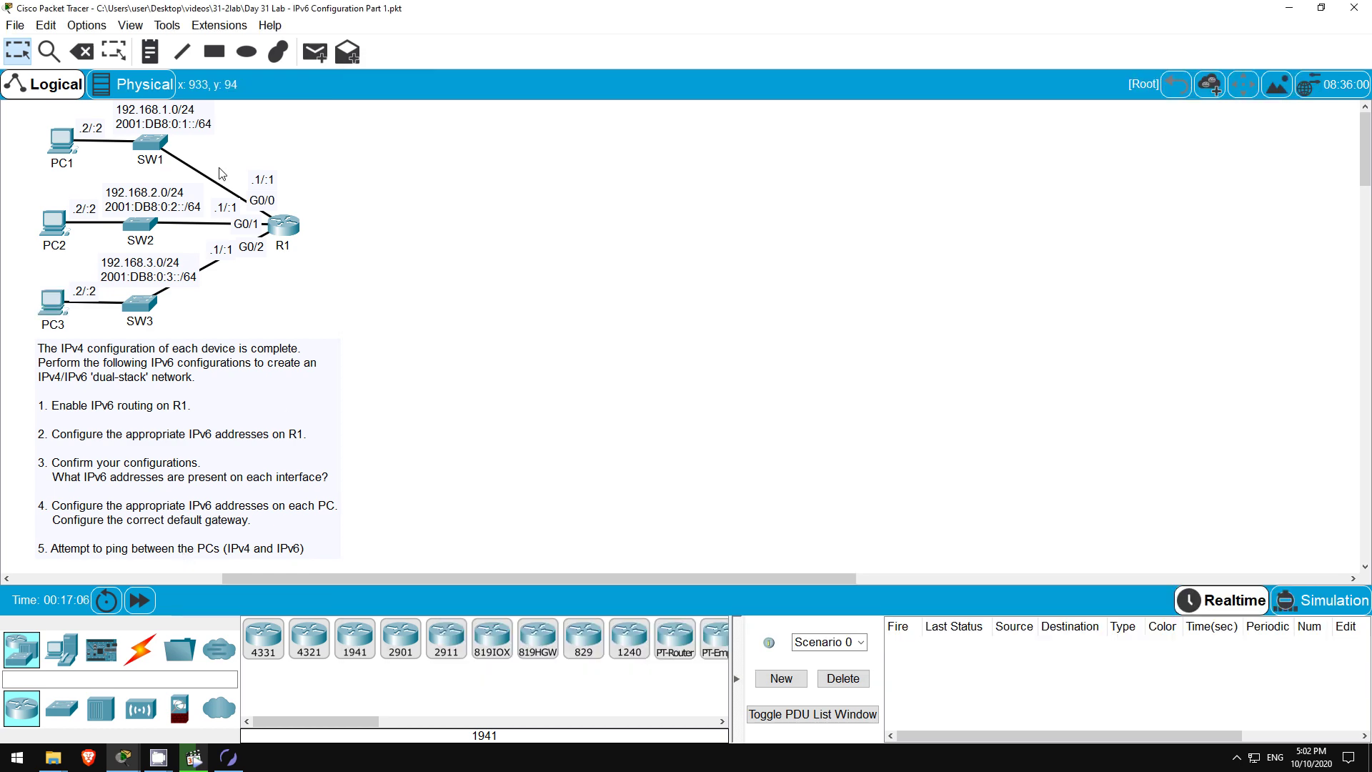
# Step: Open PC1's Command Prompt and ping R1 at 2001:db8:0:1::1
pyautogui.click(64, 139)
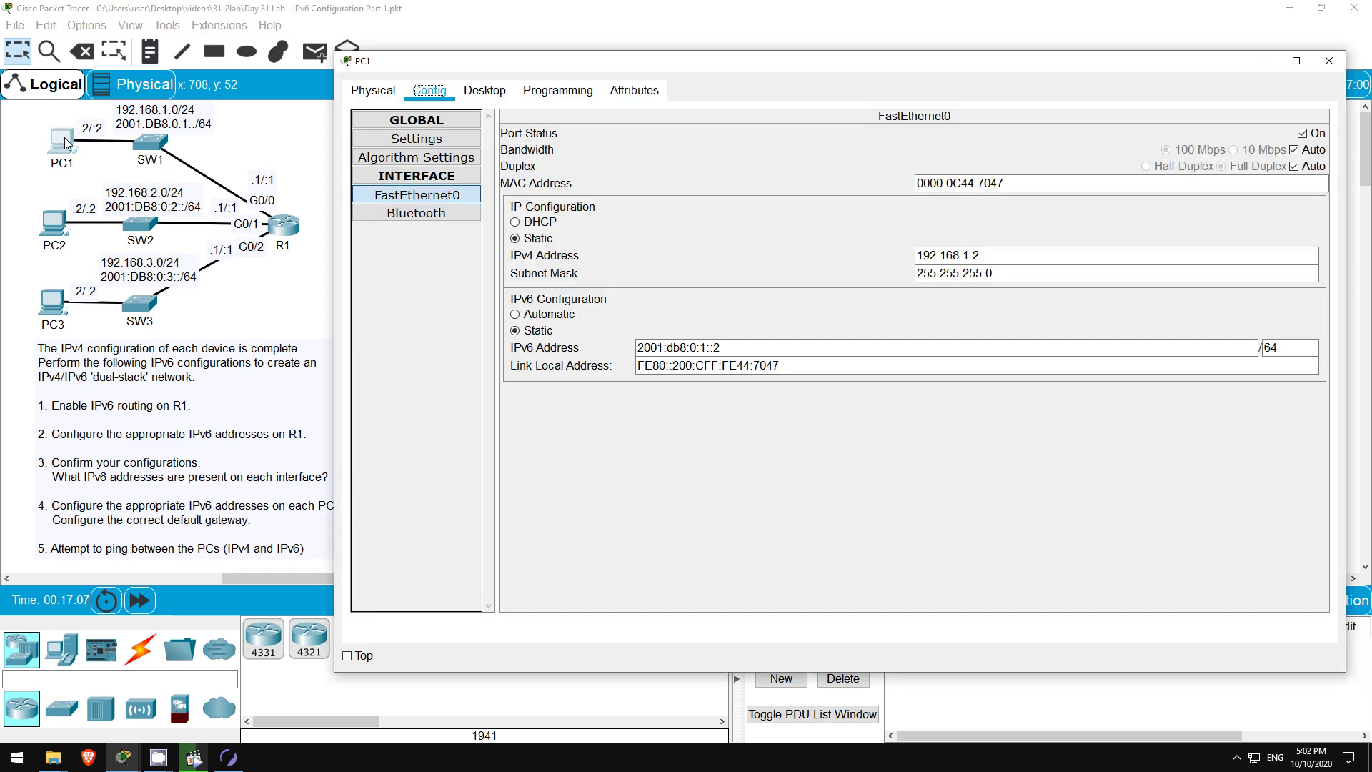
pyautogui.click(500, 95)
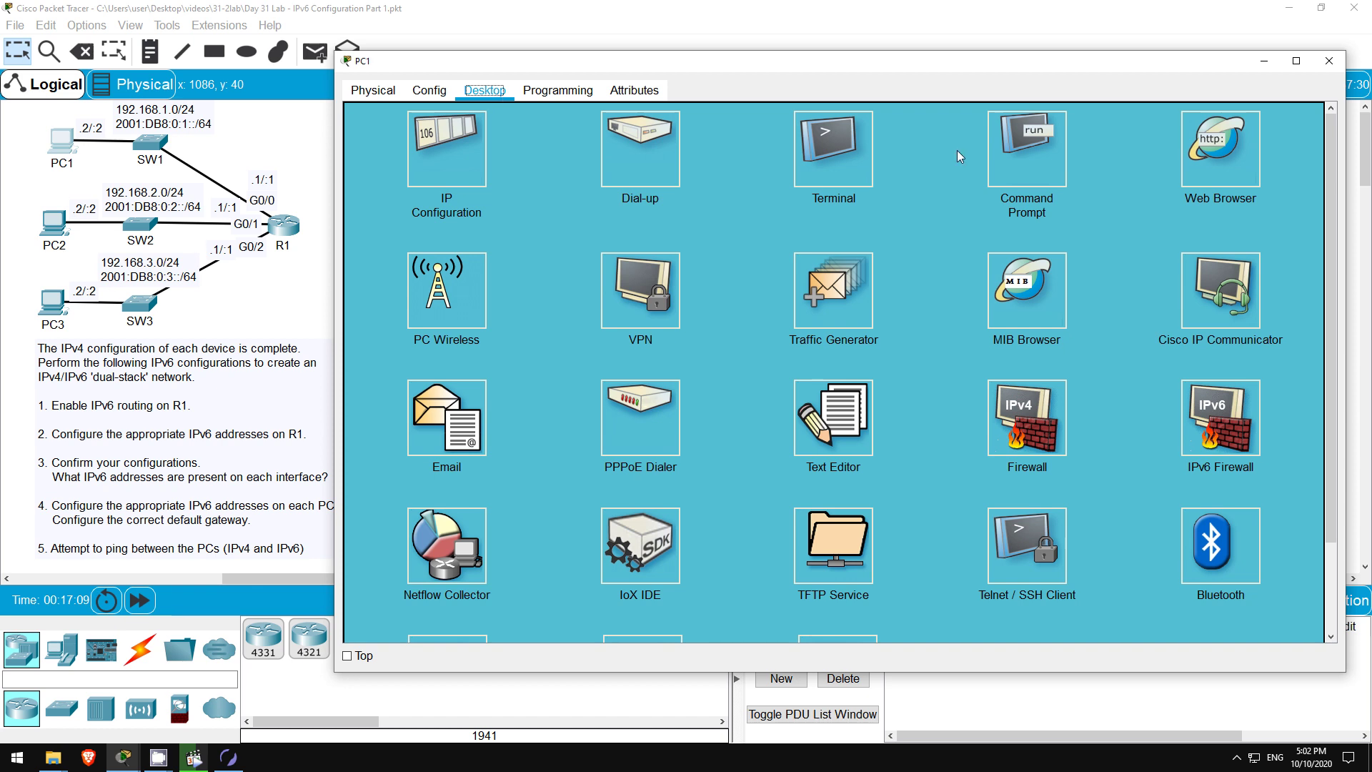
pyautogui.click(1034, 140)
pyautogui.moveTo(827, 68); pyautogui.dragTo(845, 56)
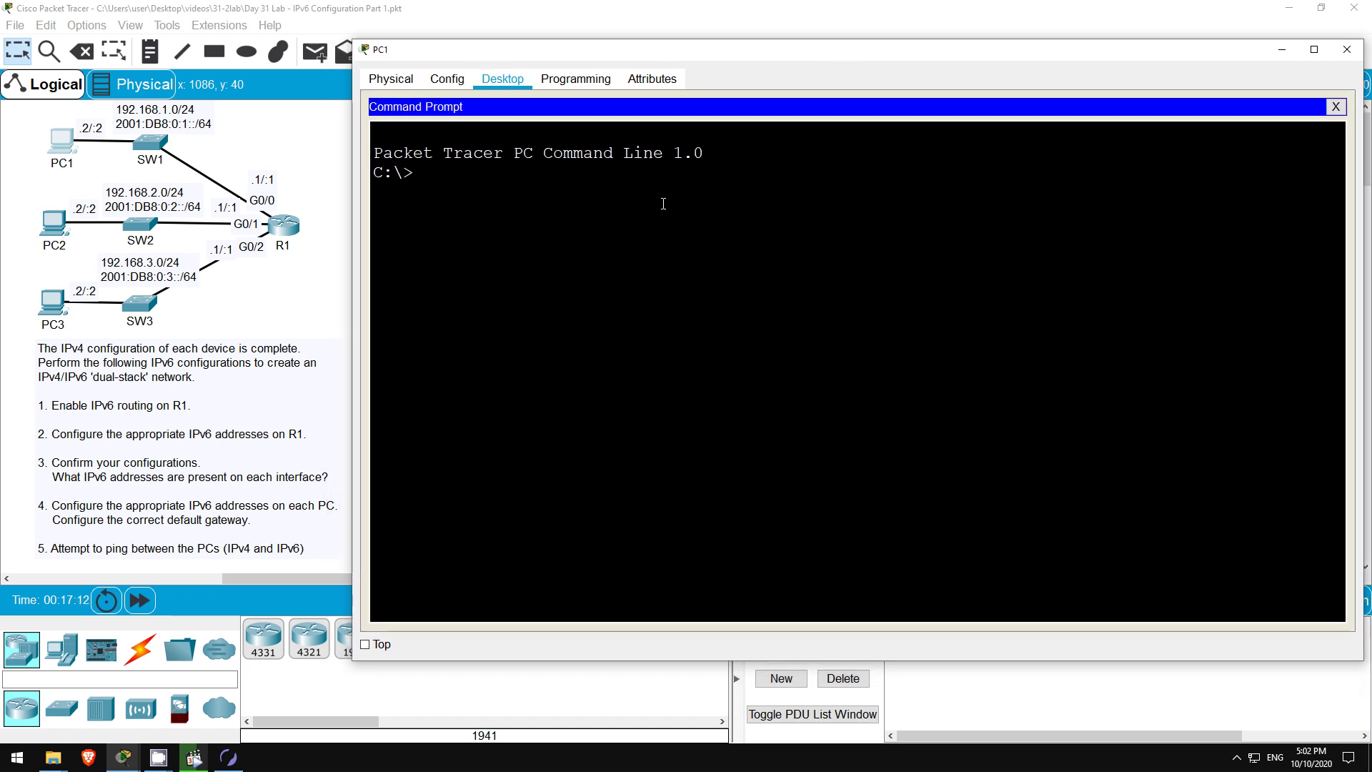
pyautogui.press('Return')
pyautogui.press('Return')
pyautogui.write('ping 2001:db8')
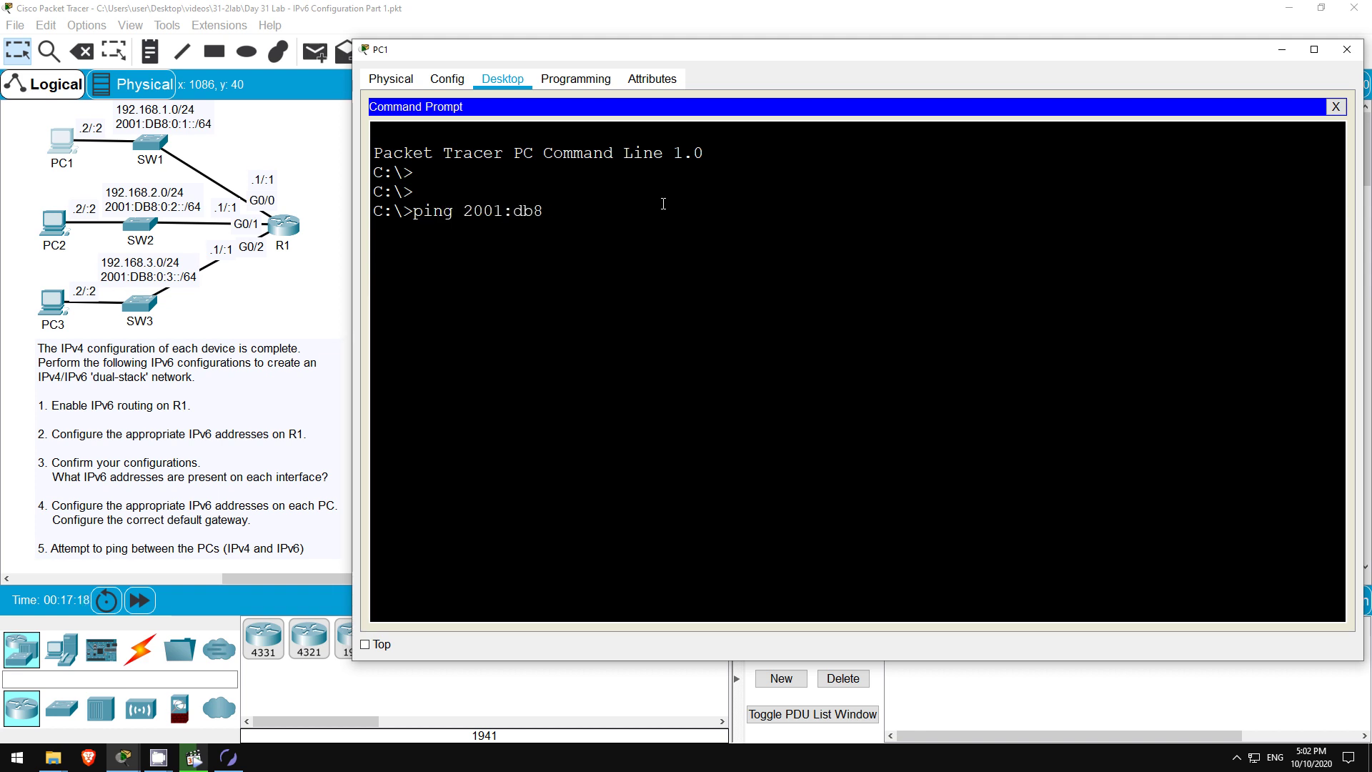
pyautogui.write(':0:1::1')
pyautogui.press('Return')
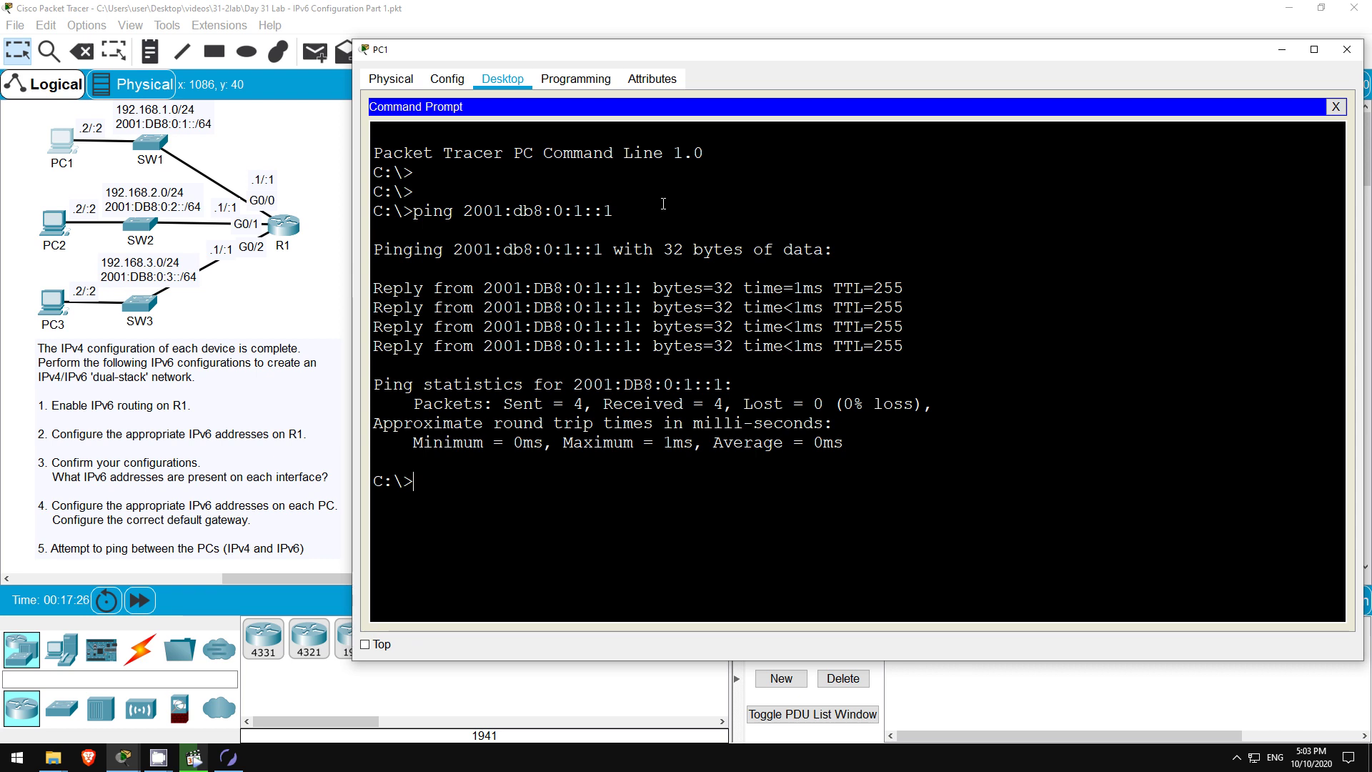
# Step: Ping R1 at 2001:db8:0:2::1, then PC2 at 2001:db8:0:2::2
pyautogui.press('Up')
pyautogui.press('Left')
pyautogui.press('Left')
pyautogui.press('Left')
pyautogui.press('BackSpace')
pyautogui.write('2')
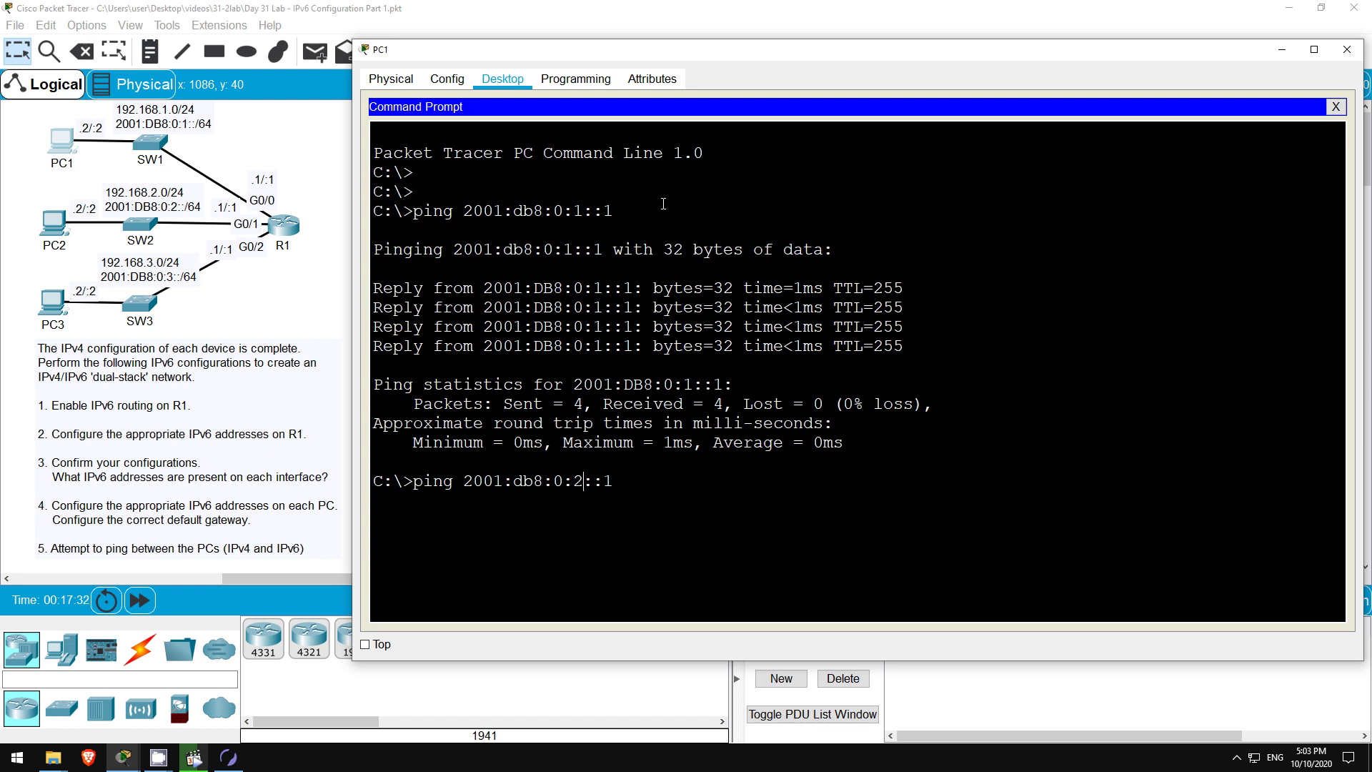
pyautogui.press('Return')
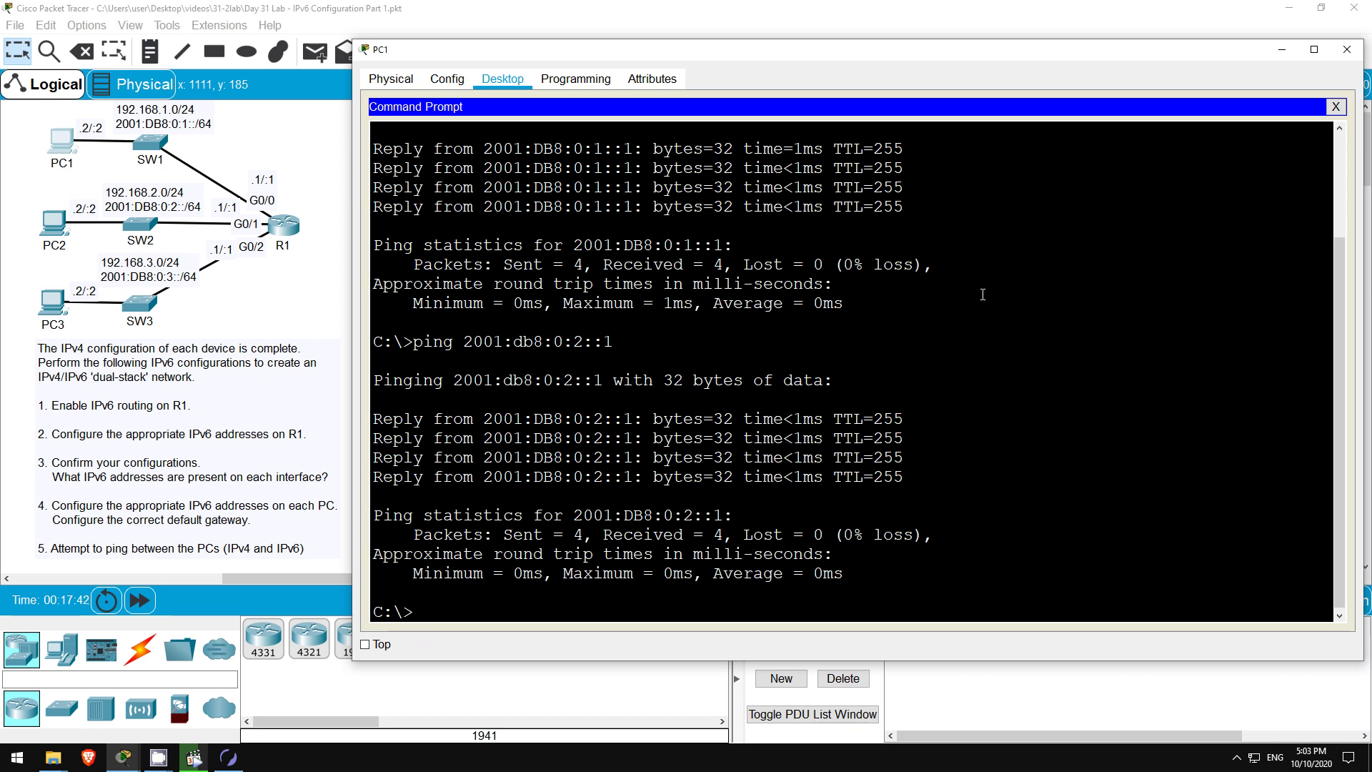
pyautogui.press('Up')
pyautogui.write('2')
pyautogui.press('Return')
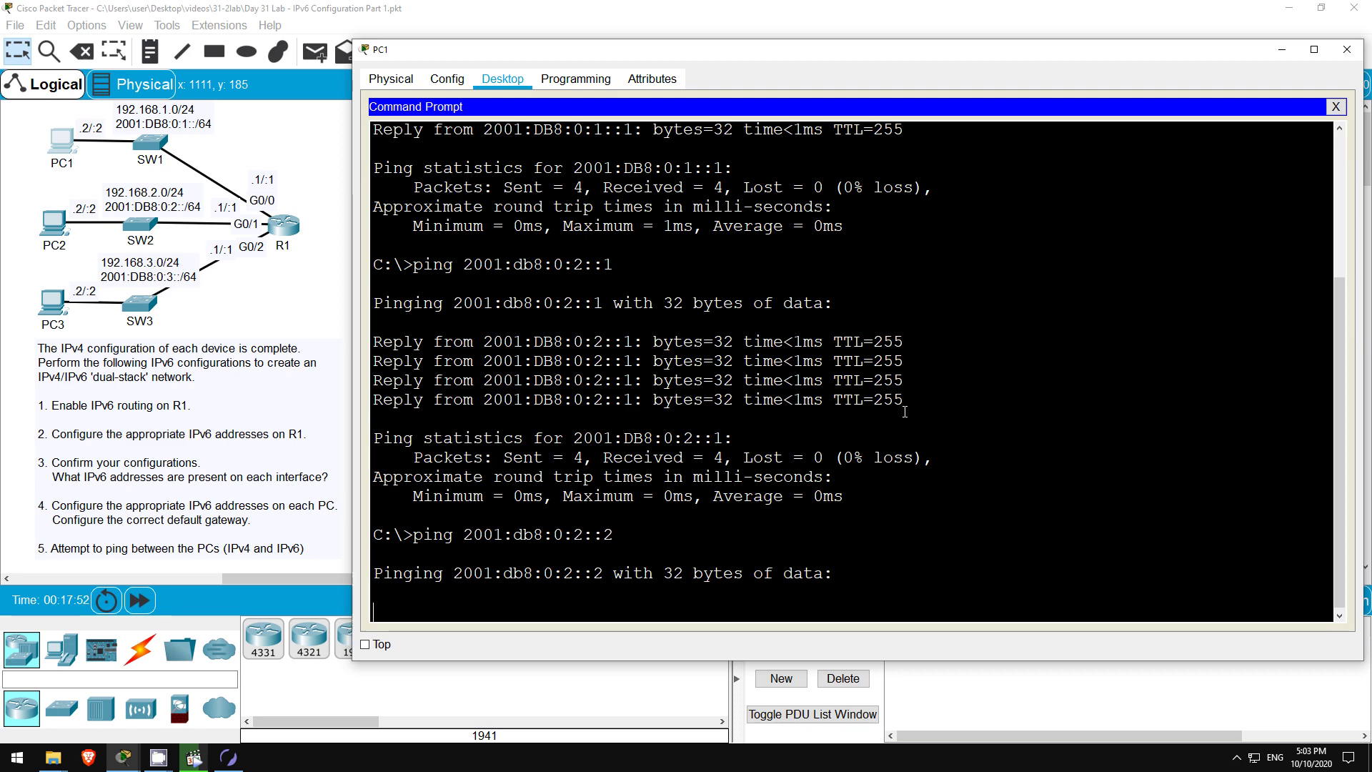
# Step: Open PC2's Command Prompt and ping R1 at 2001:db8:0:2::1
pyautogui.click(53, 220)
pyautogui.click(498, 77)
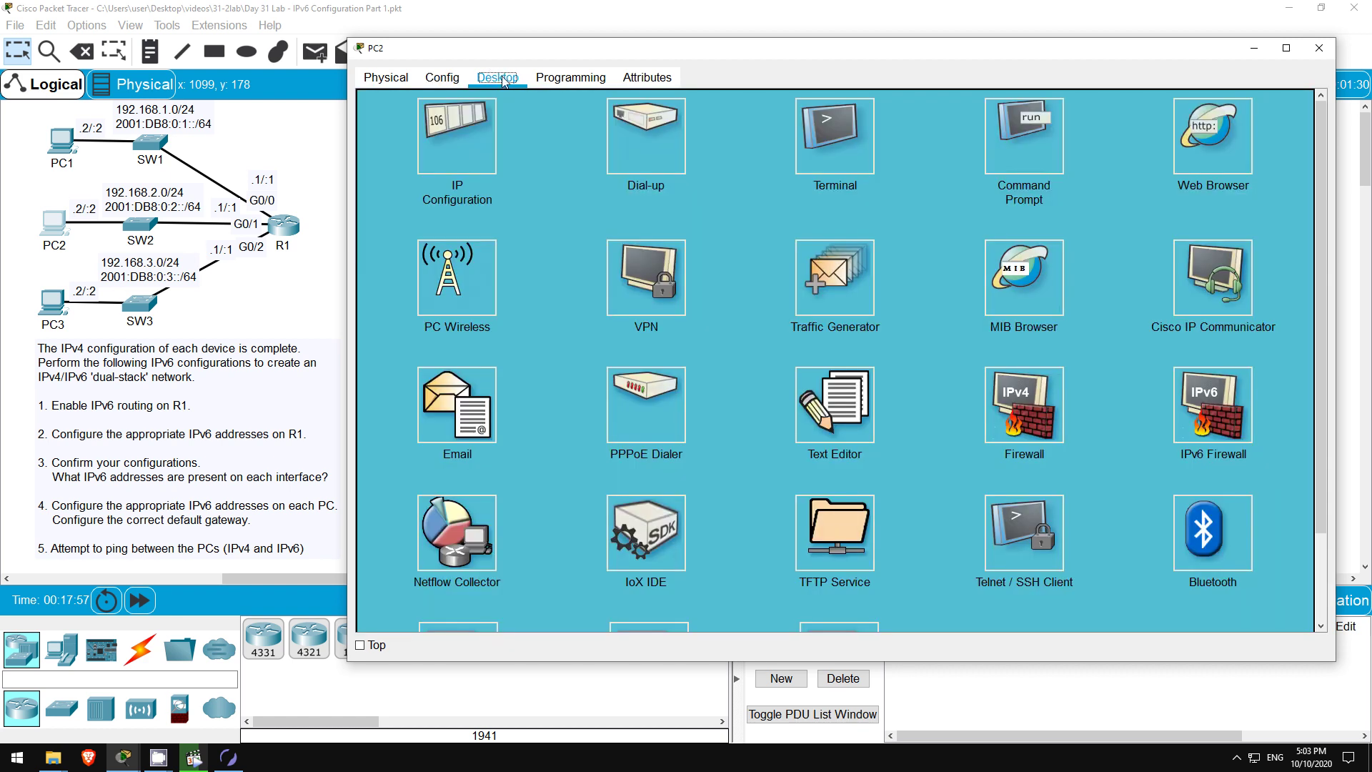
pyautogui.click(1004, 137)
pyautogui.press('Return')
pyautogui.press('Return')
pyautogui.write('ping 2001:db8:0:2::1')
pyautogui.press('Return')
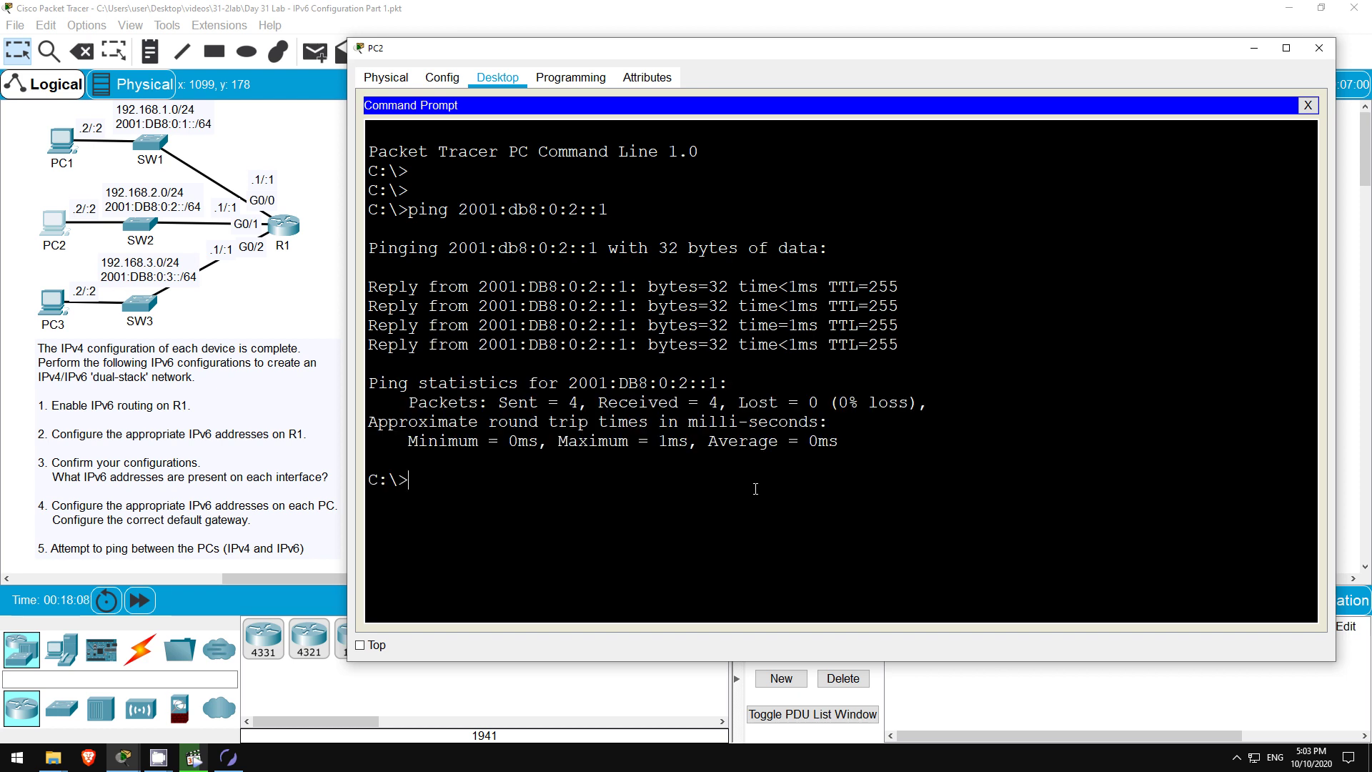
# Step: Ping R1 at 2001:db8:0:1::1, then PC1 at 2001:db8:0:1::2, which times out
pyautogui.press('Up')
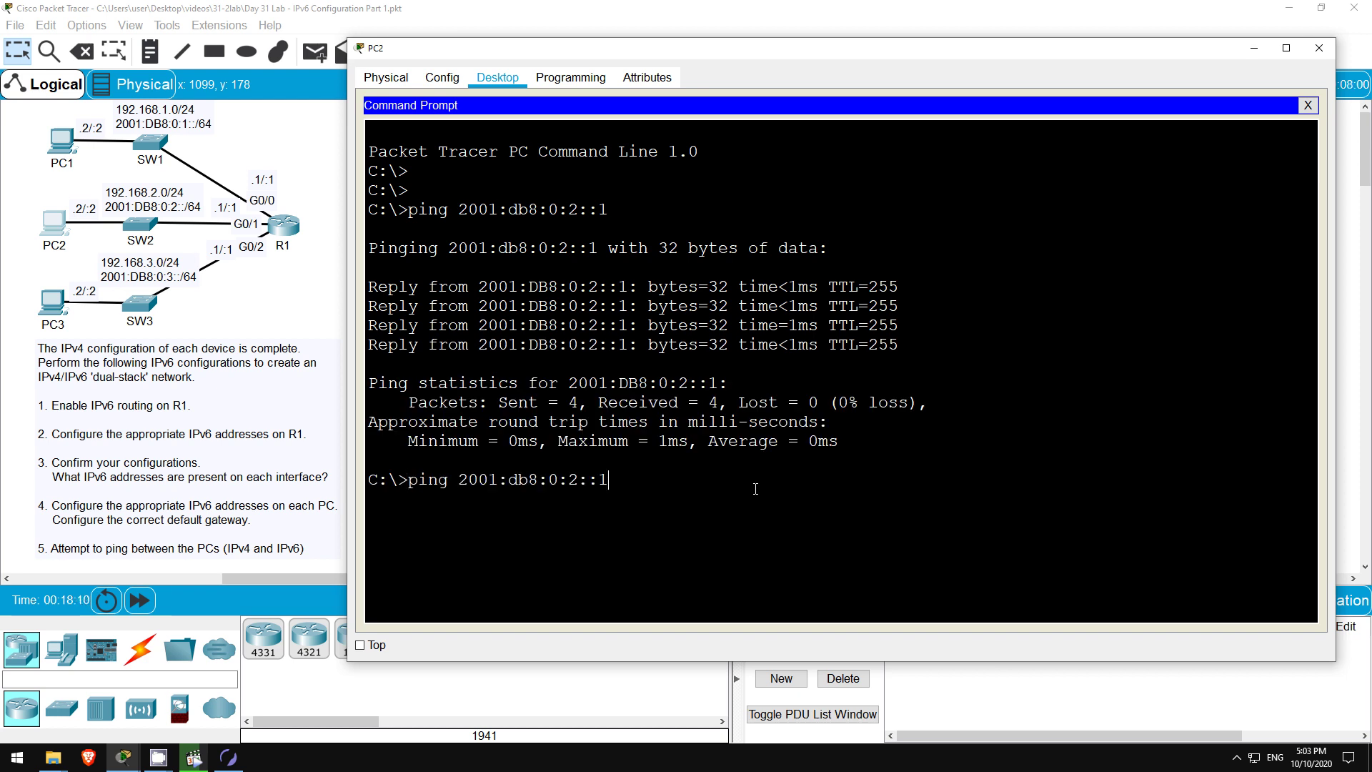
pyautogui.press('Left')
pyautogui.press('Left')
pyautogui.press('Left')
pyautogui.press('BackSpace')
pyautogui.press('Return')
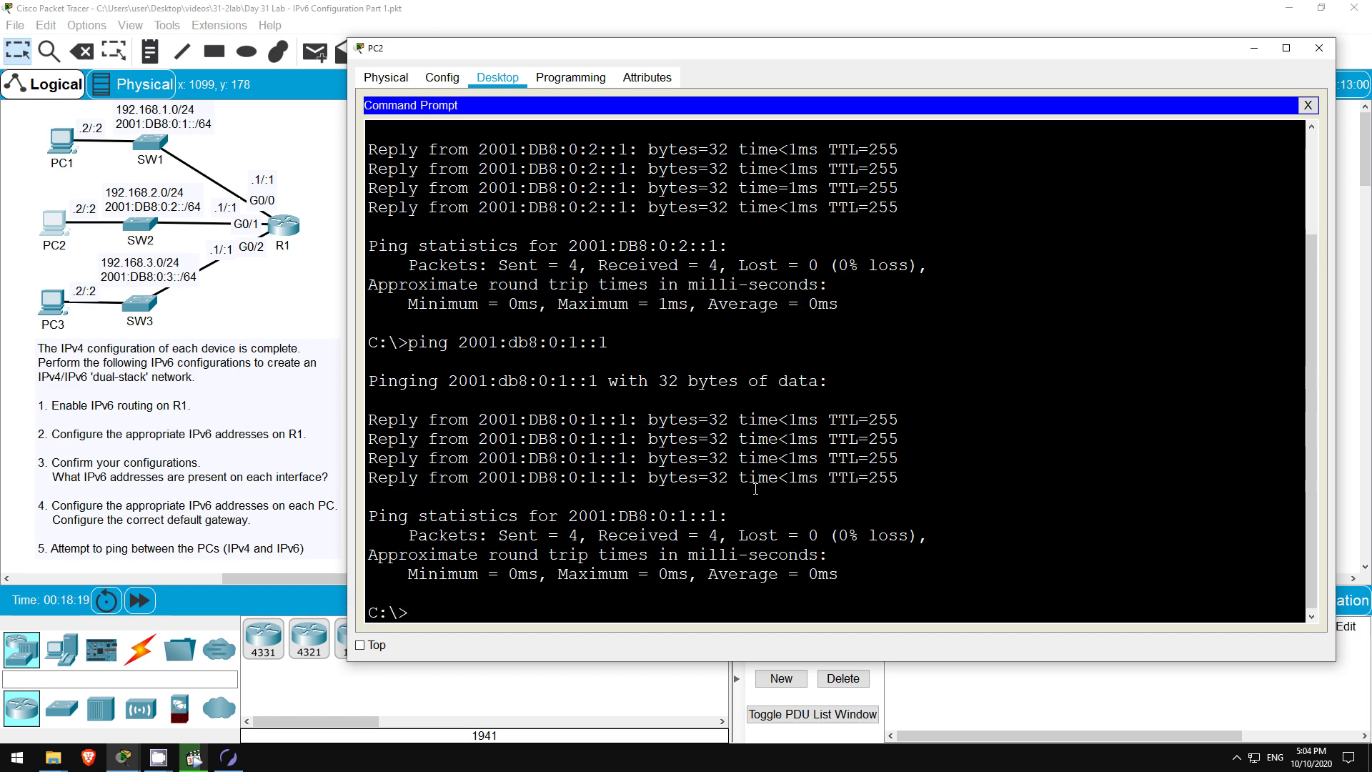
pyautogui.press('Up')
pyautogui.press('BackSpace')
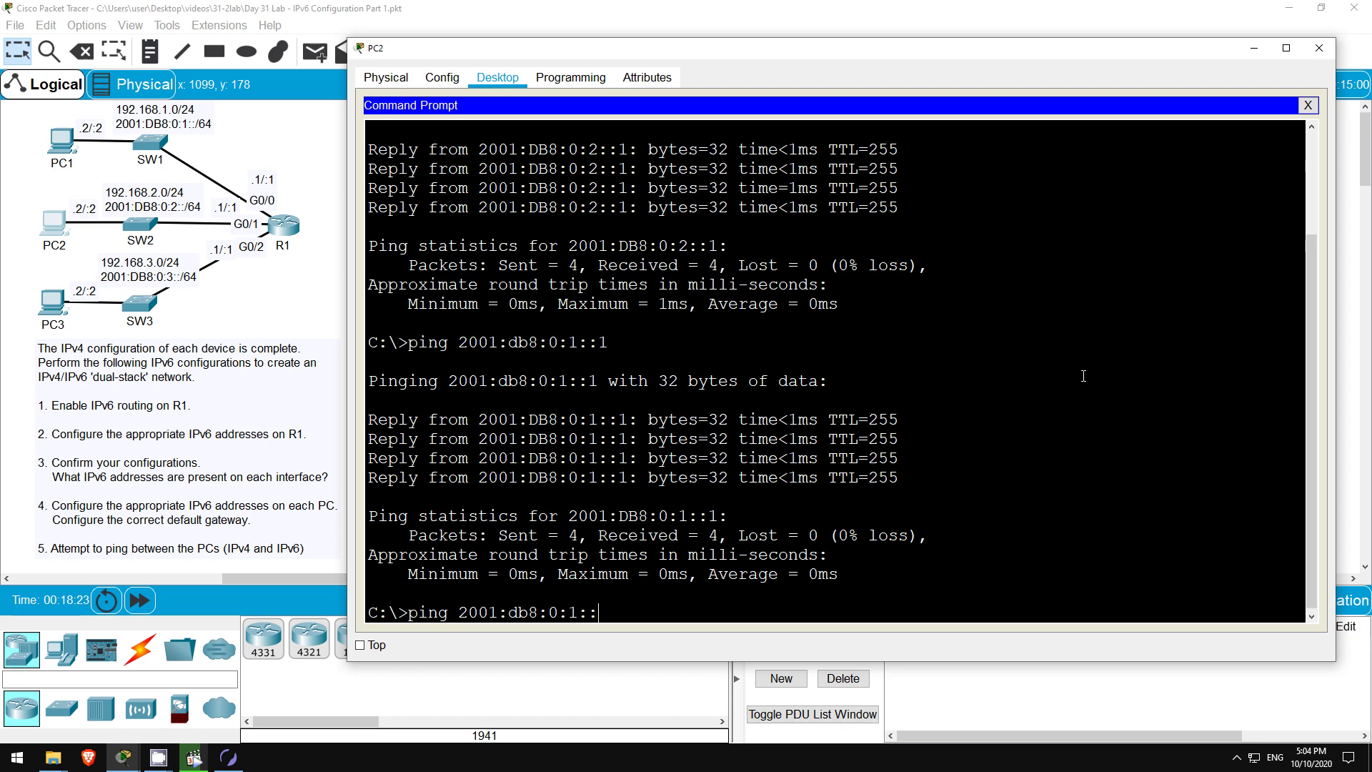
pyautogui.write('2')
pyautogui.press('Return')
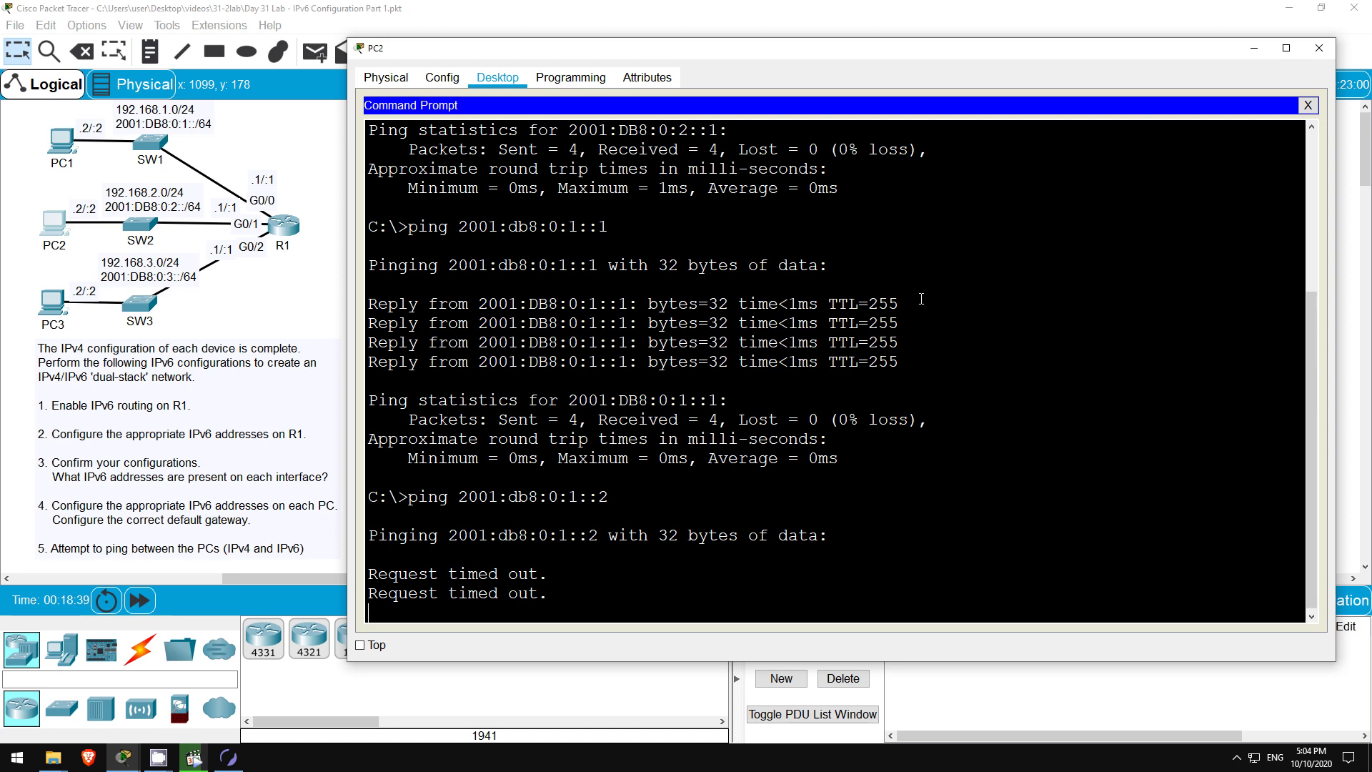
# Step: On R1's CLI, exit interface mode and enter 'ipv6 unicast-routing'
pyautogui.click(295, 232)
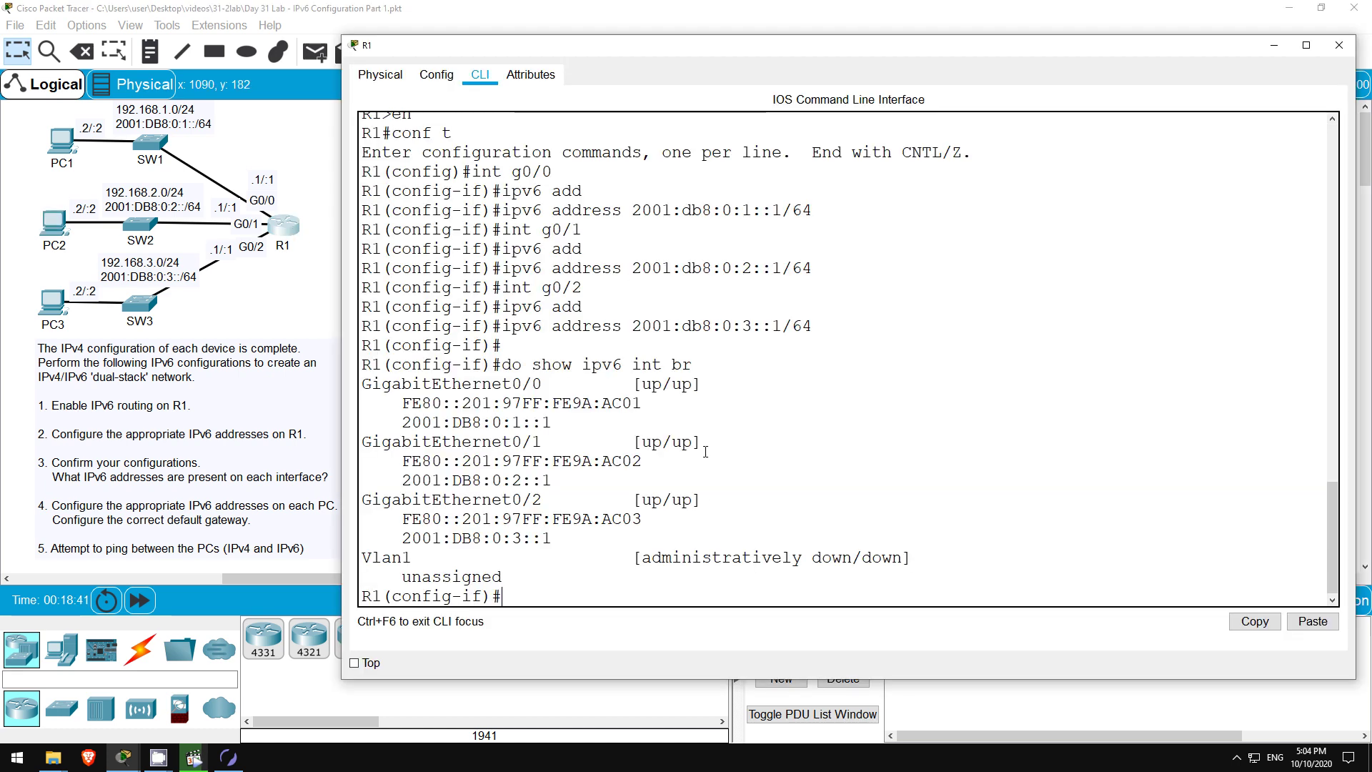
pyautogui.press('Return')
pyautogui.write('exit')
pyautogui.press('Return')
pyautogui.press('Return')
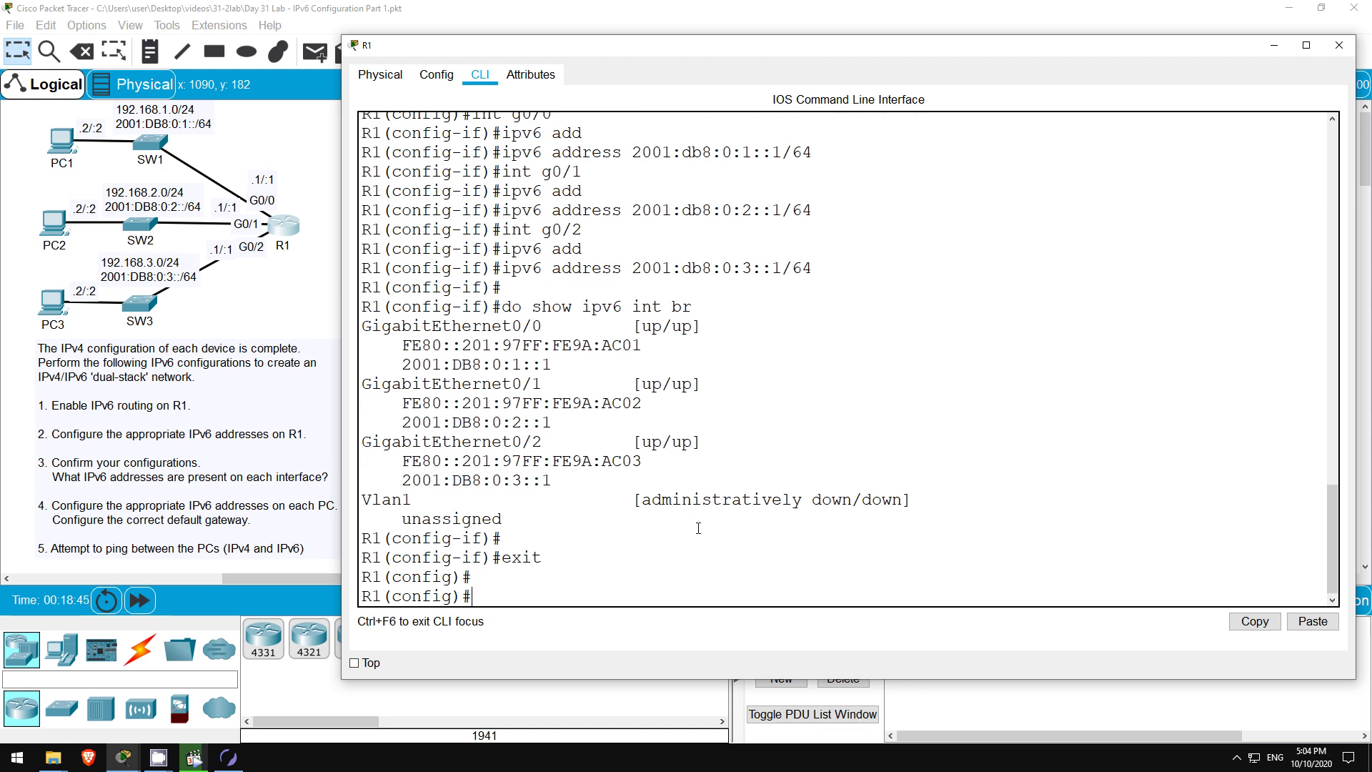
pyautogui.write('ipv6 uni')
pyautogui.press('Tab')
pyautogui.press('Return')
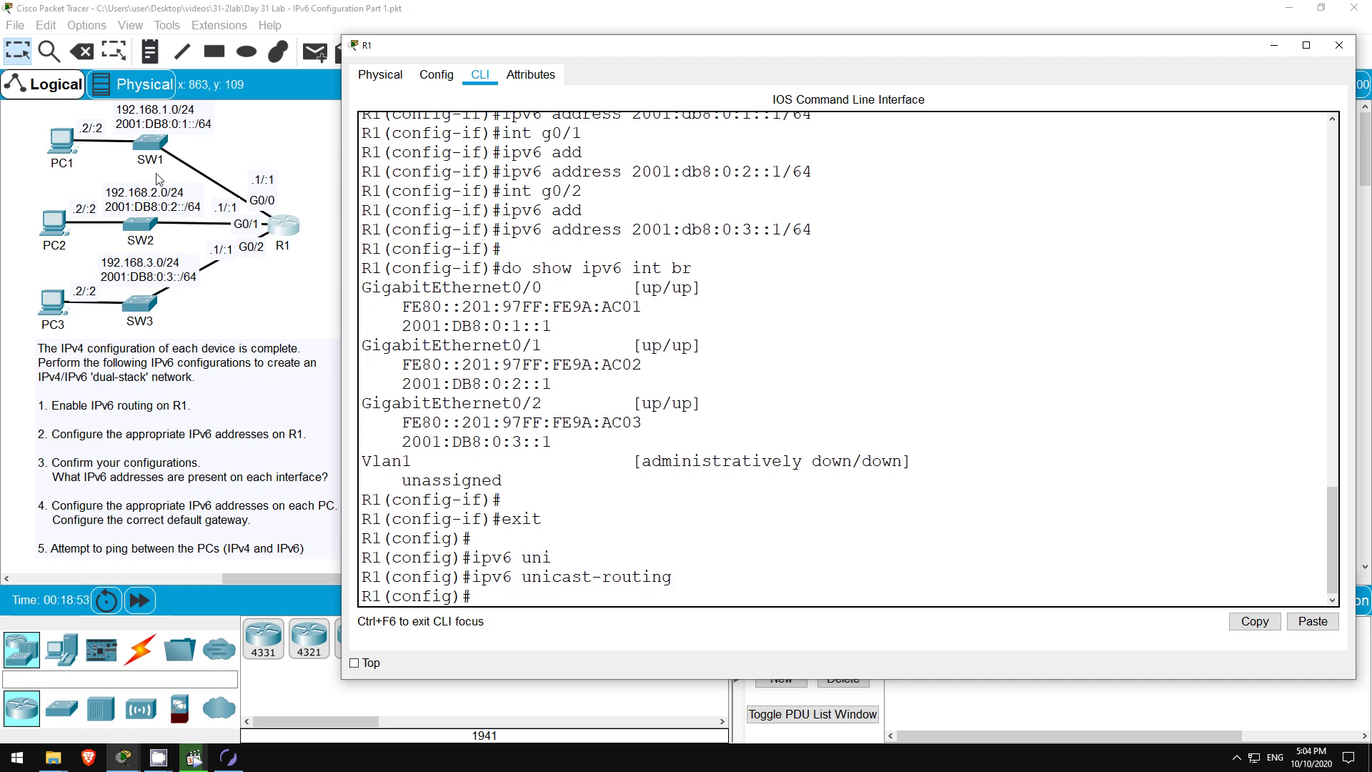
# Step: Rerun PC1's IPv6 ping to PC2 at 2001:db8:0:2::2
pyautogui.click(60, 135)
pyautogui.click(60, 133)
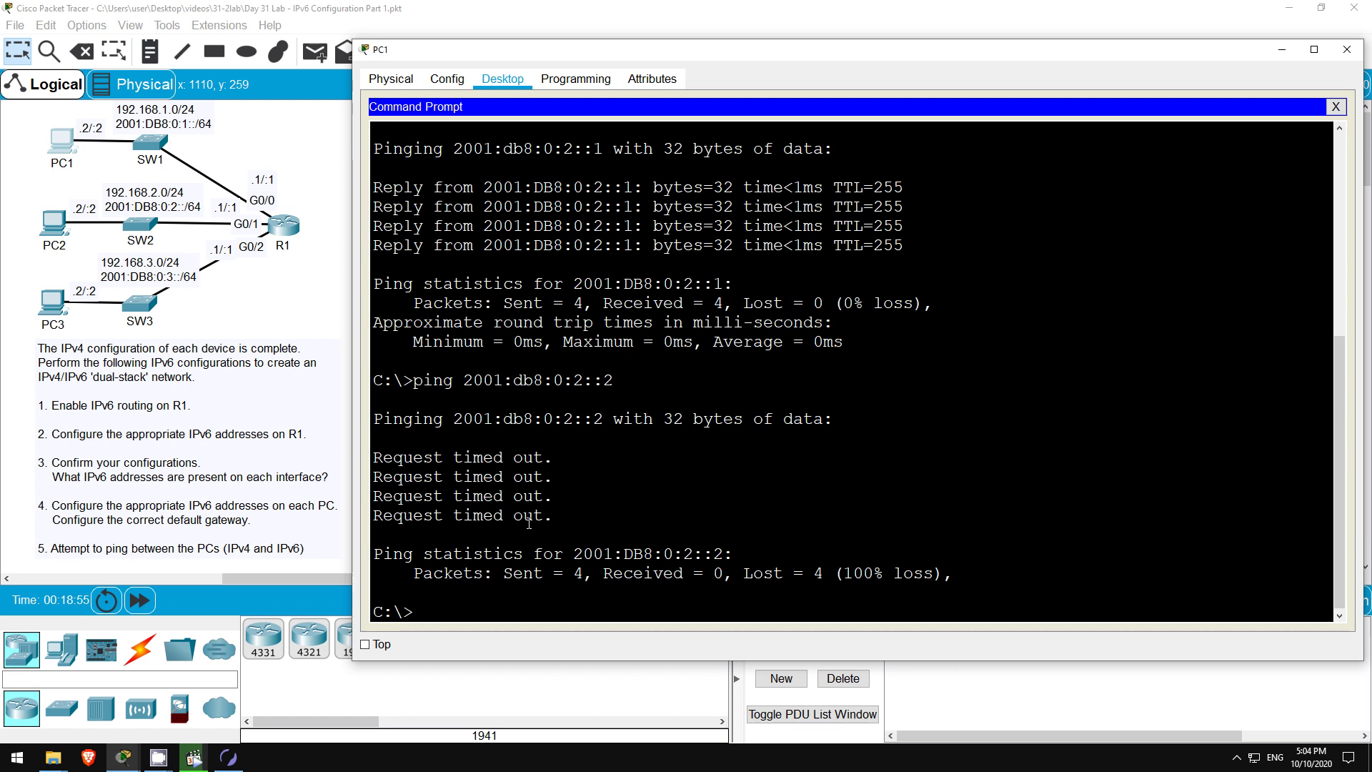
pyautogui.press('Up')
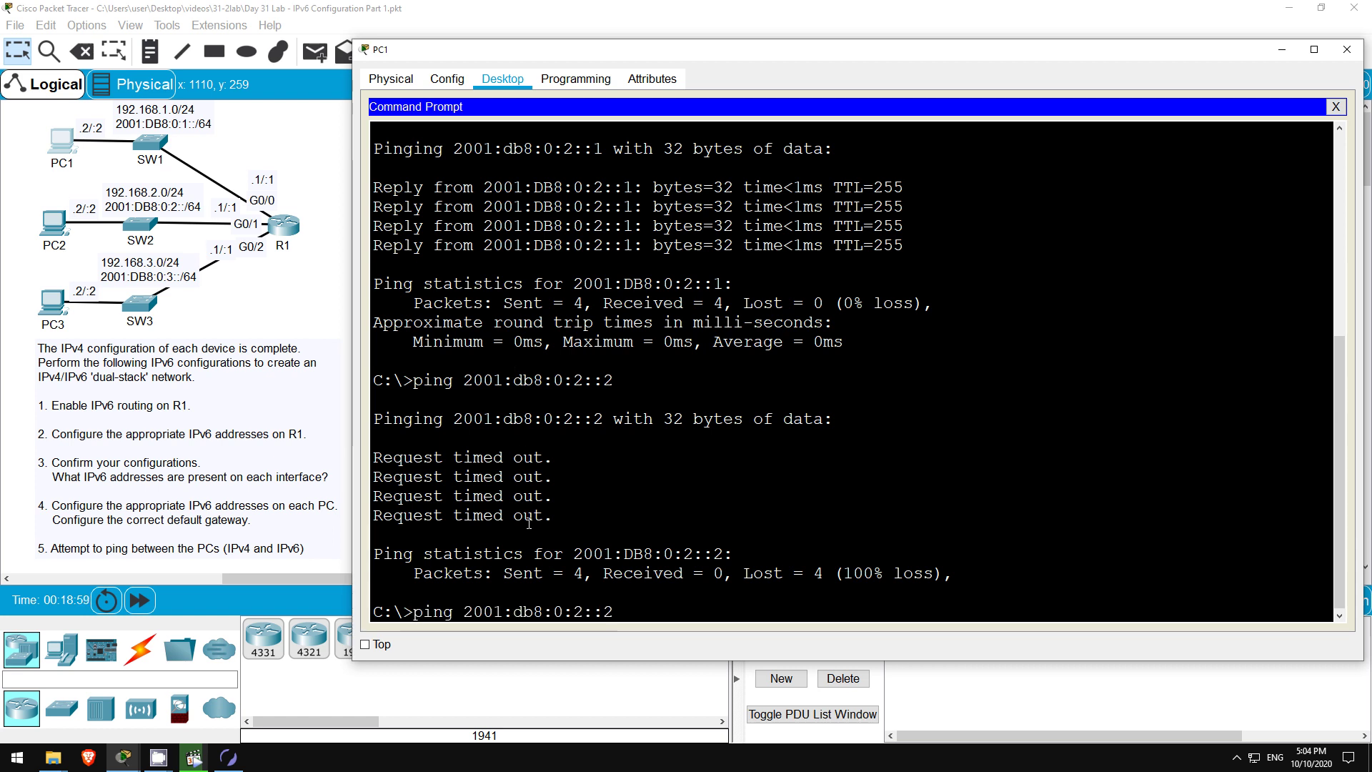
pyautogui.press('Return')
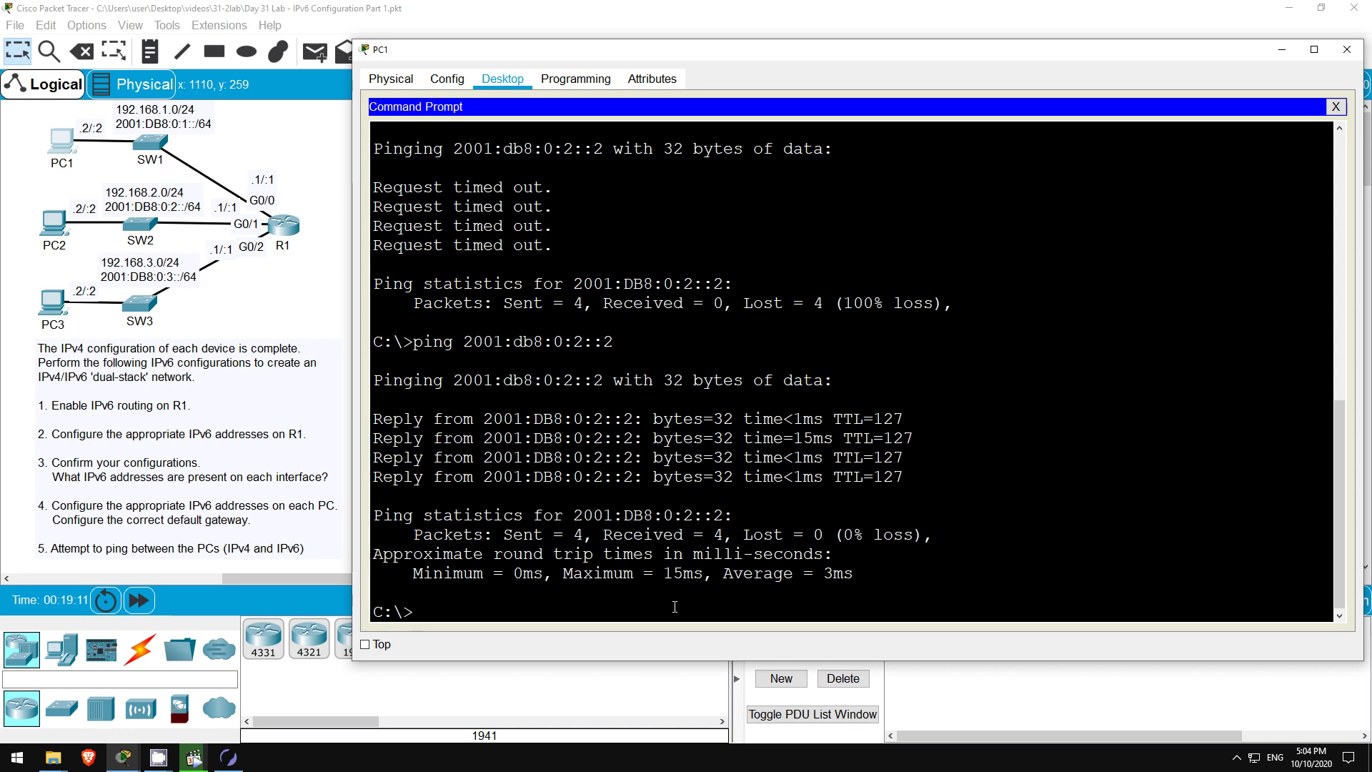
# Step: Ping PC2's IPv4 address 192.168.2.2 twice from PC1, then go back to the topology
pyautogui.write('ping 192.168')
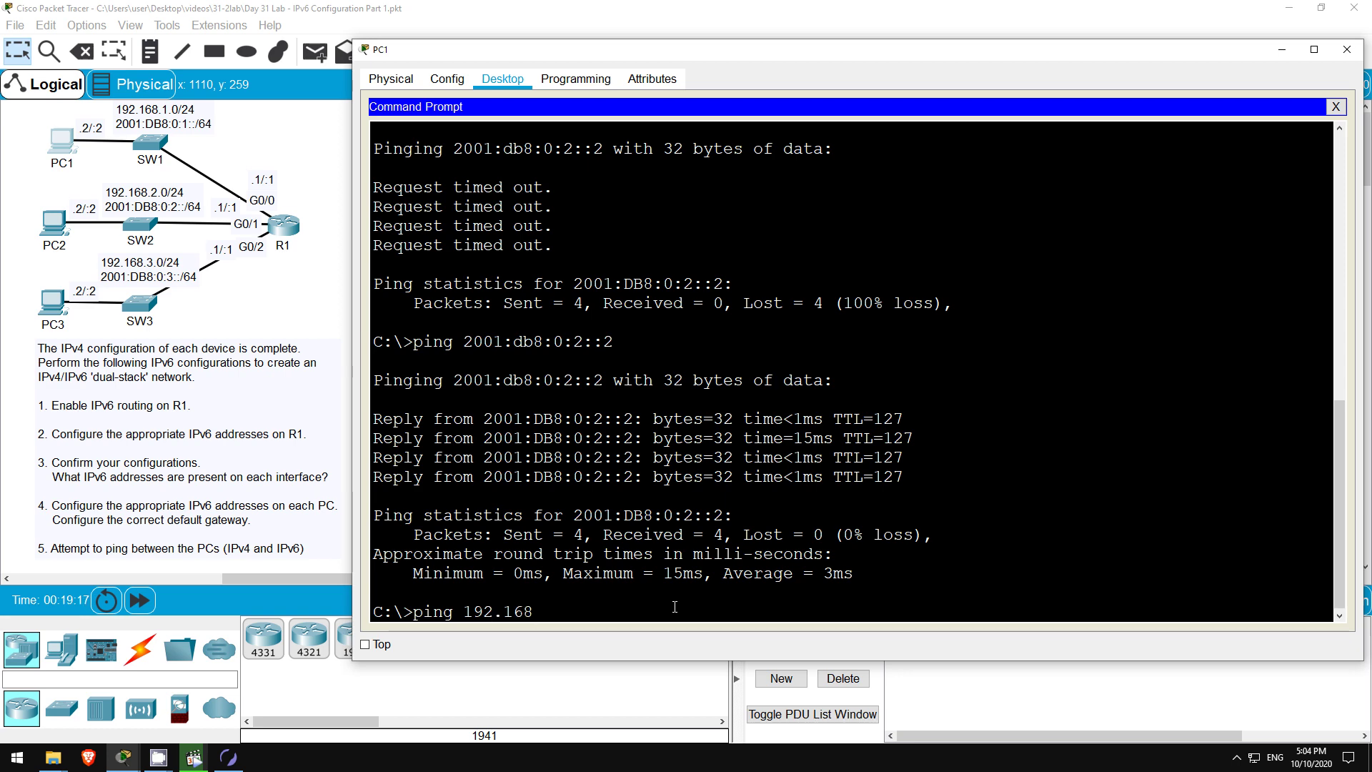
pyautogui.write('.2.2')
pyautogui.press('Return')
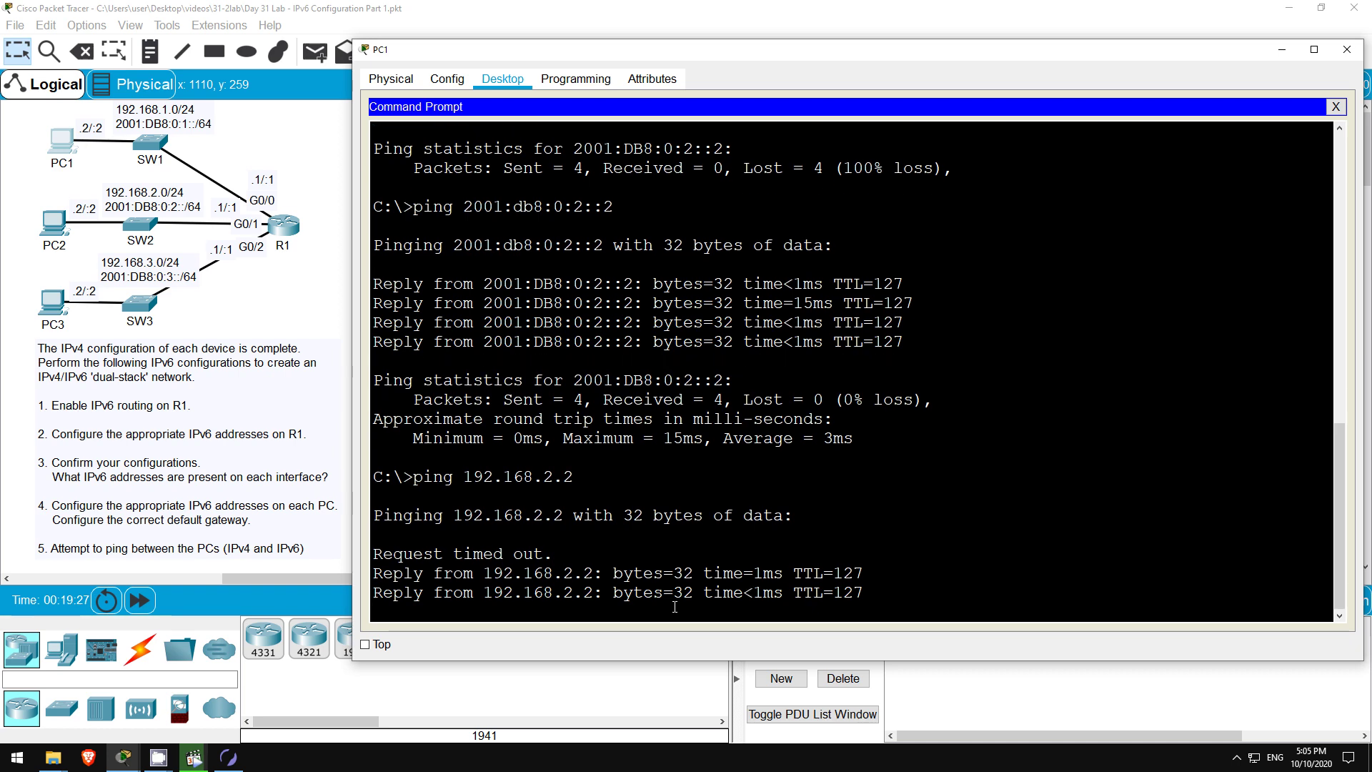
pyautogui.press('Up')
pyautogui.press('Return')
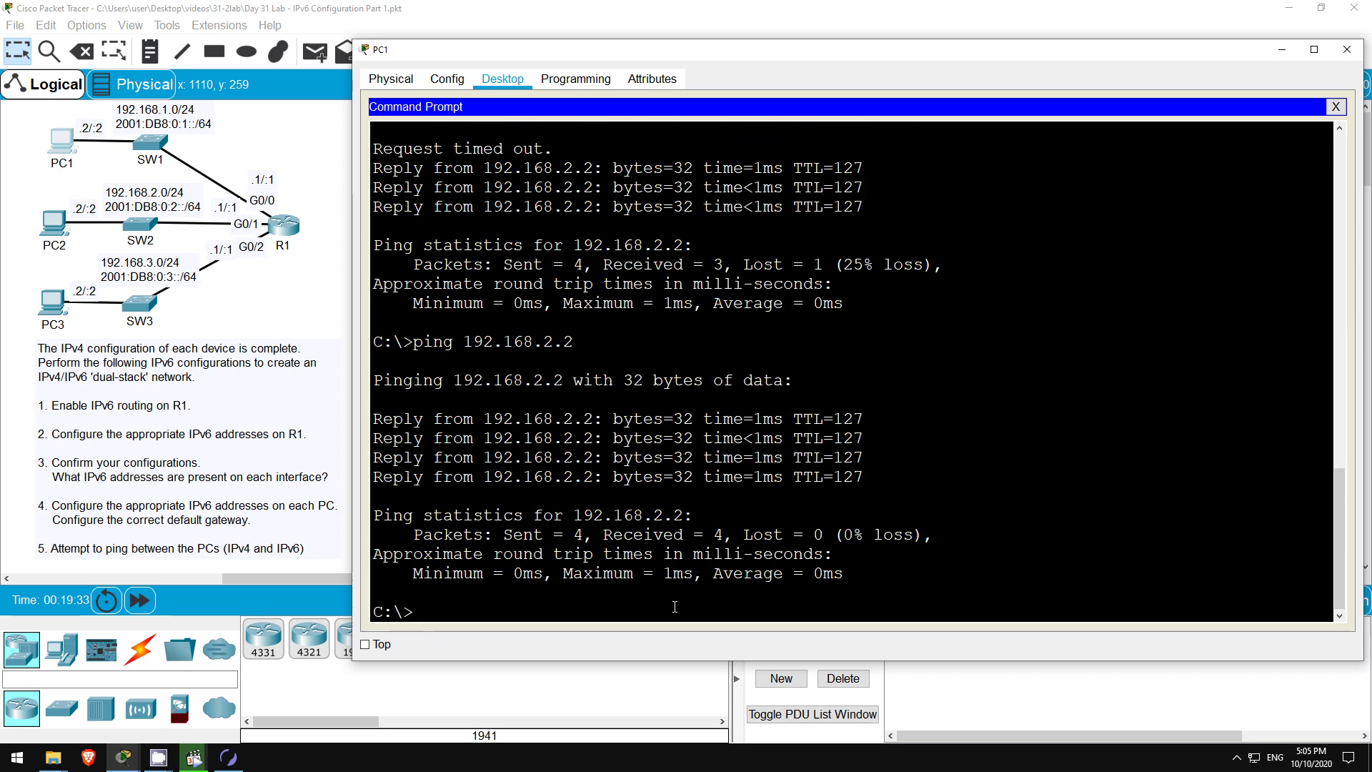
pyautogui.click(318, 136)
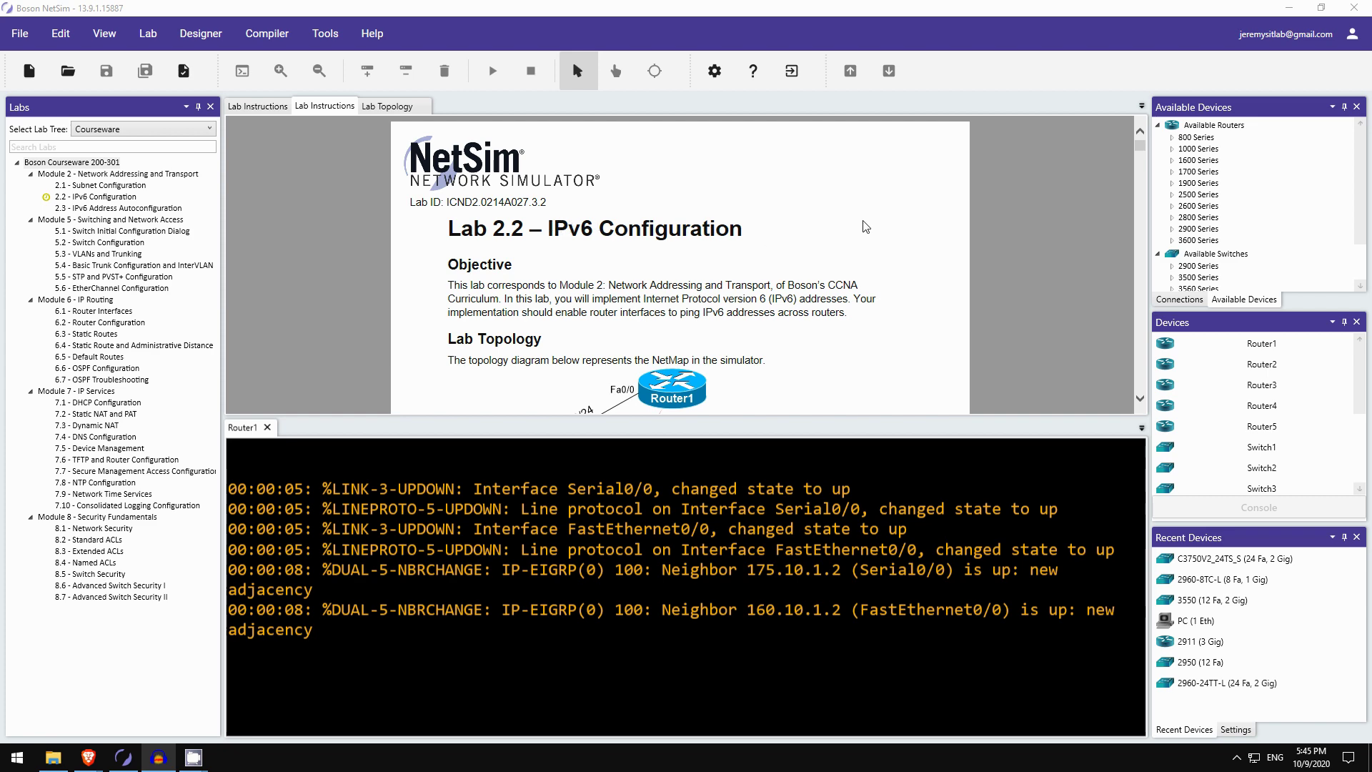
# Step: Scroll through the Lab 2.2 instructions to read the IPv6 tasks and IP Addresses table
pyautogui.scroll(-2, 866, 227)
pyautogui.scroll(-3, 820, 218)
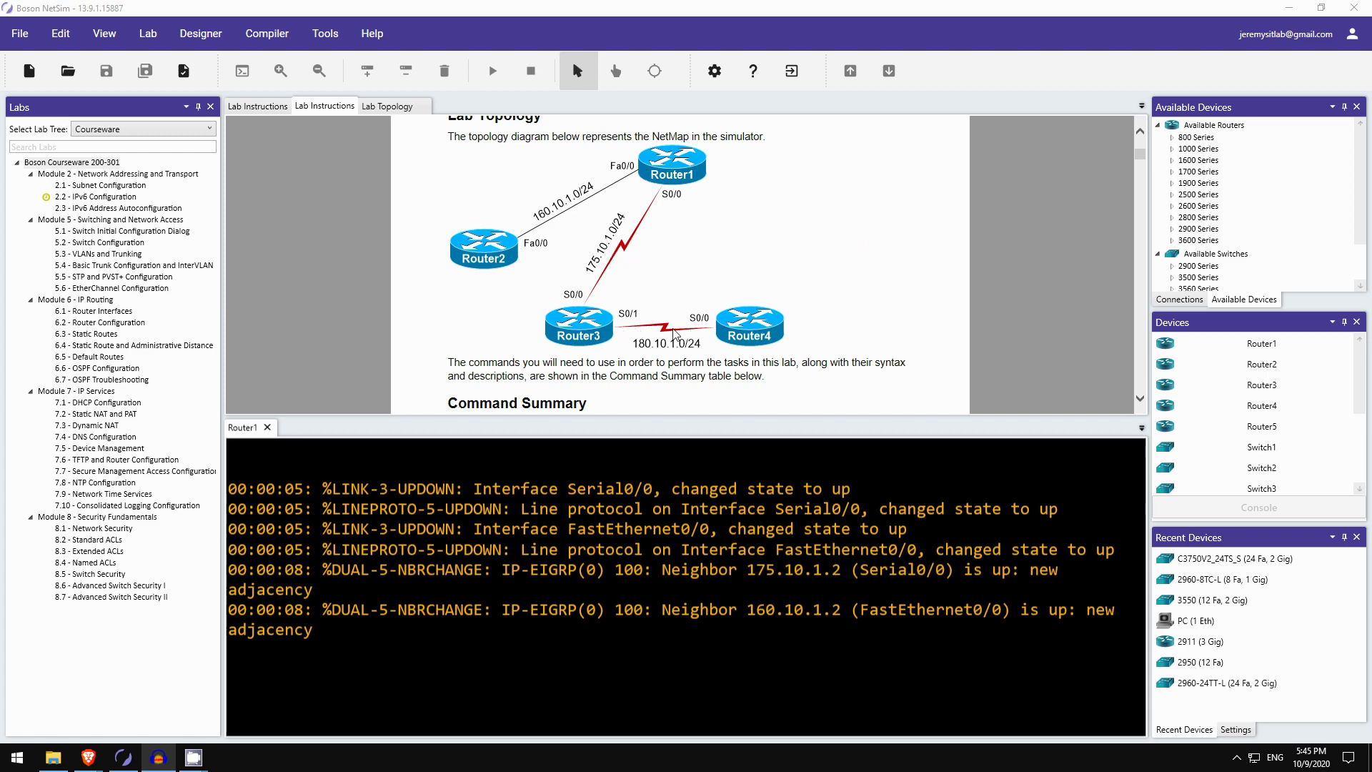
pyautogui.scroll(-4, 643, 332)
pyautogui.scroll(-8, 658, 305)
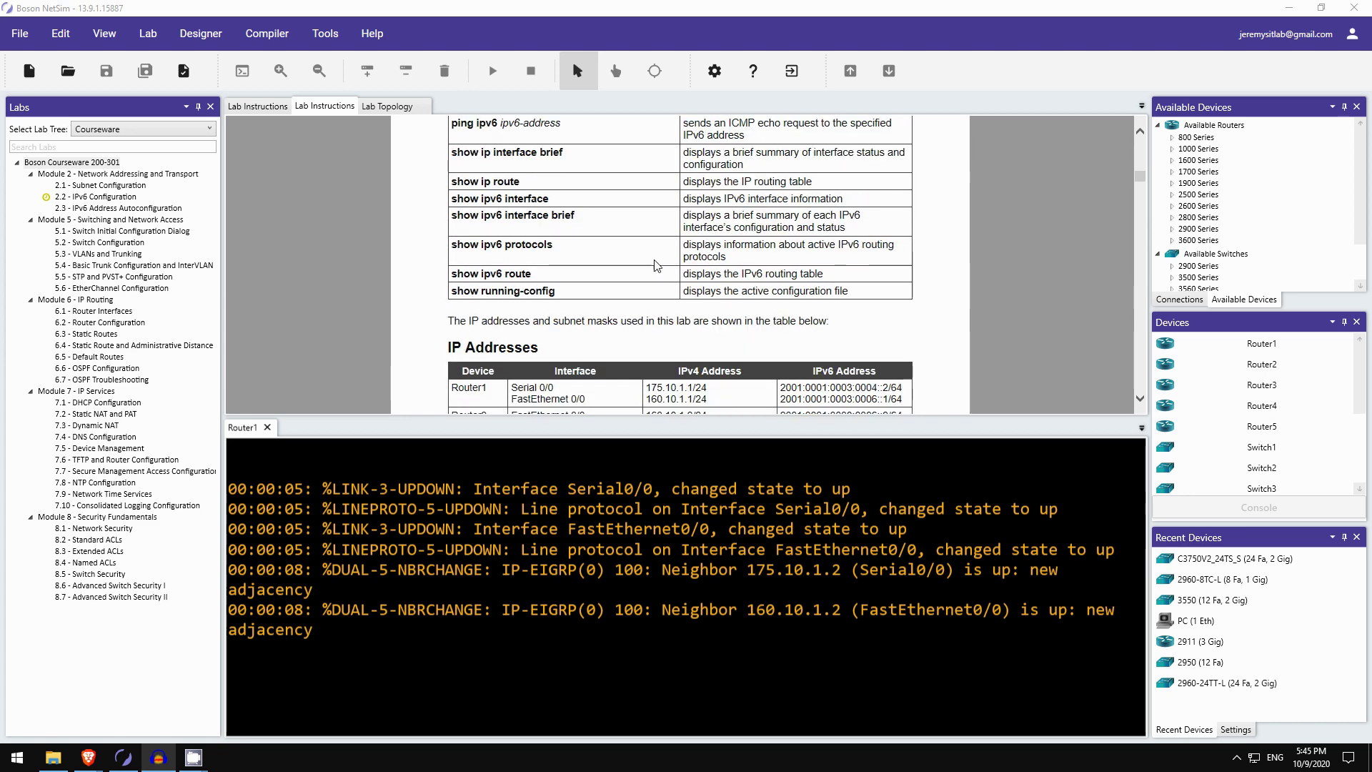
pyautogui.scroll(5, 568, 247)
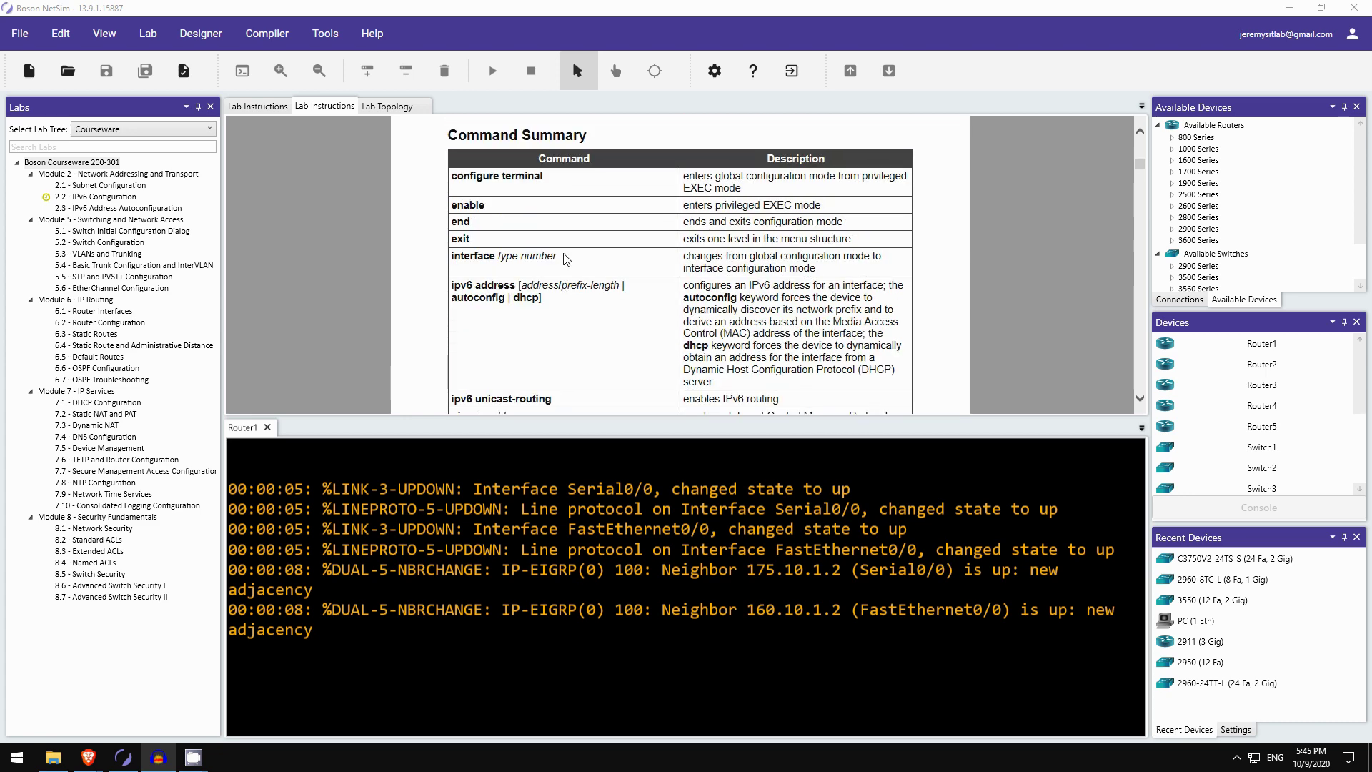
pyautogui.scroll(-2, 562, 260)
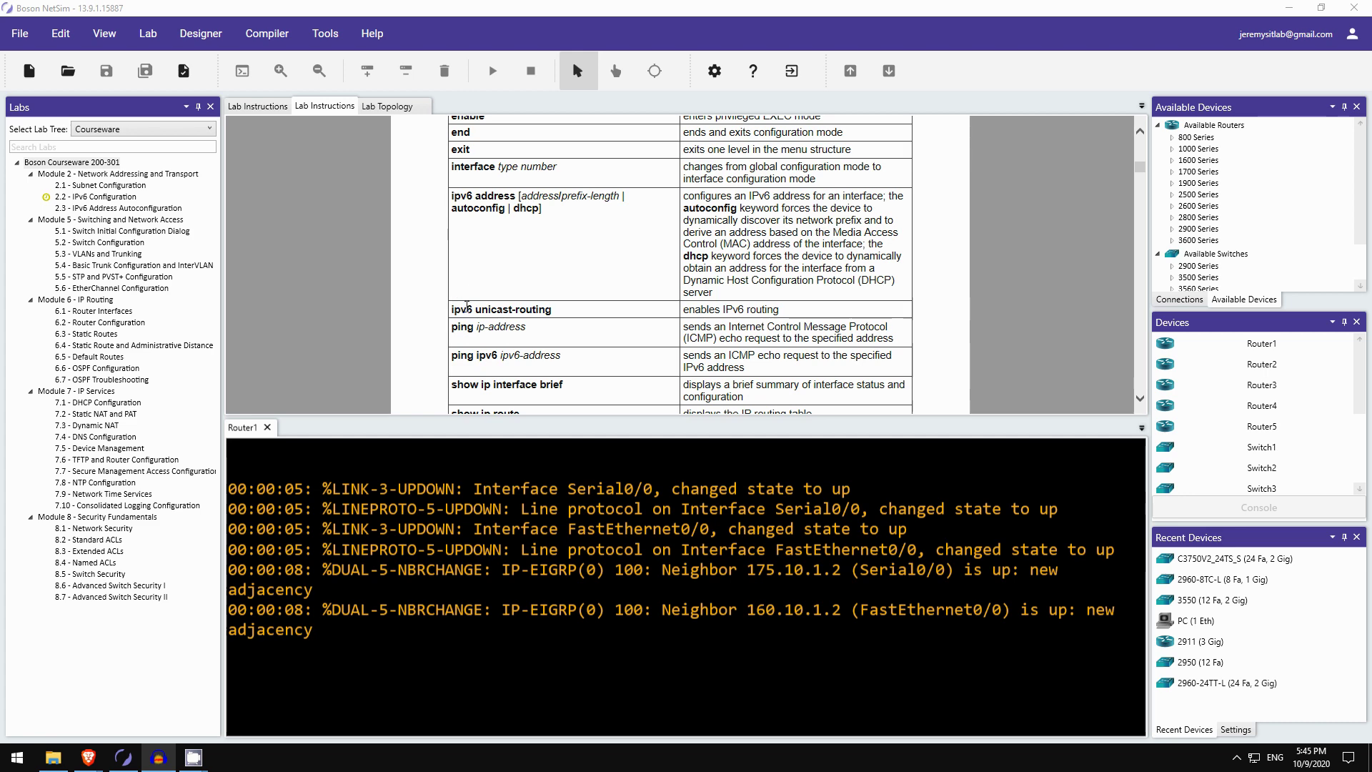
pyautogui.scroll(-5, 540, 309)
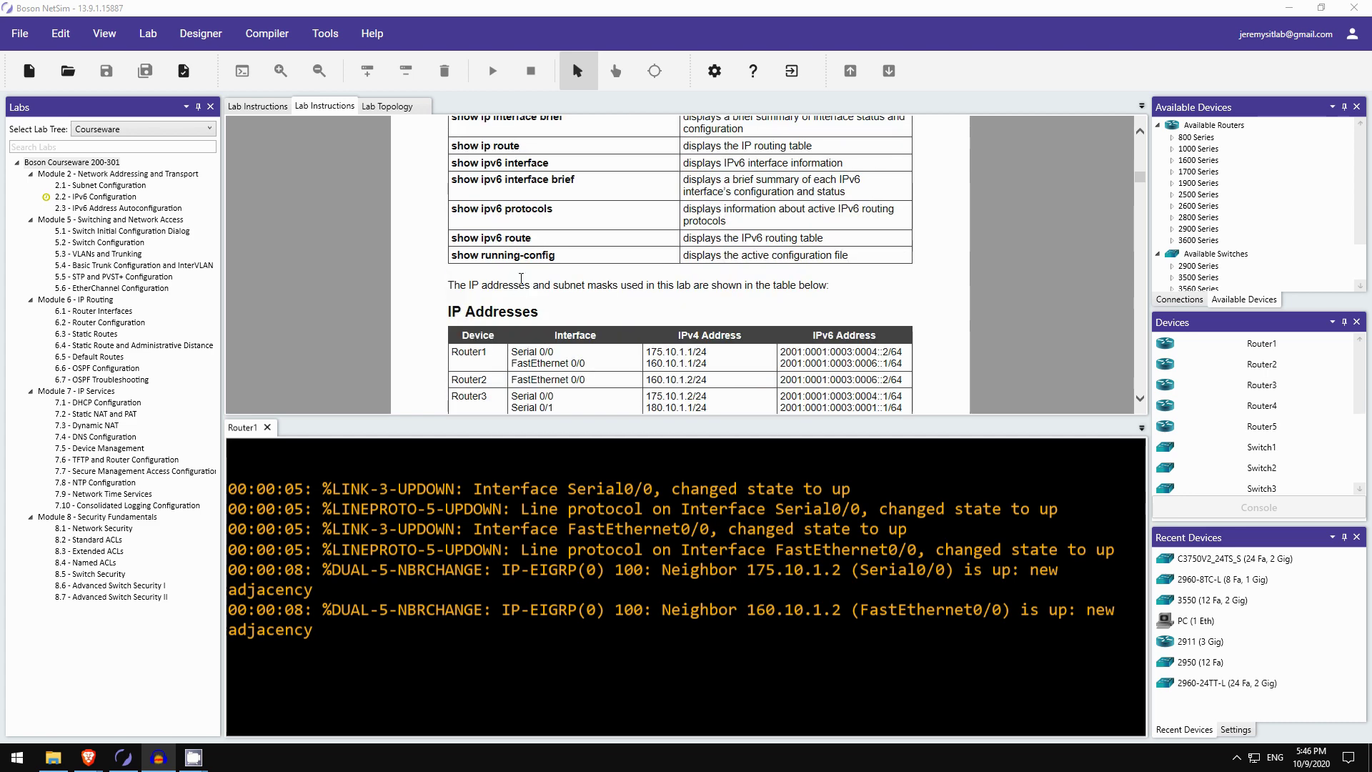
pyautogui.scroll(1, 532, 273)
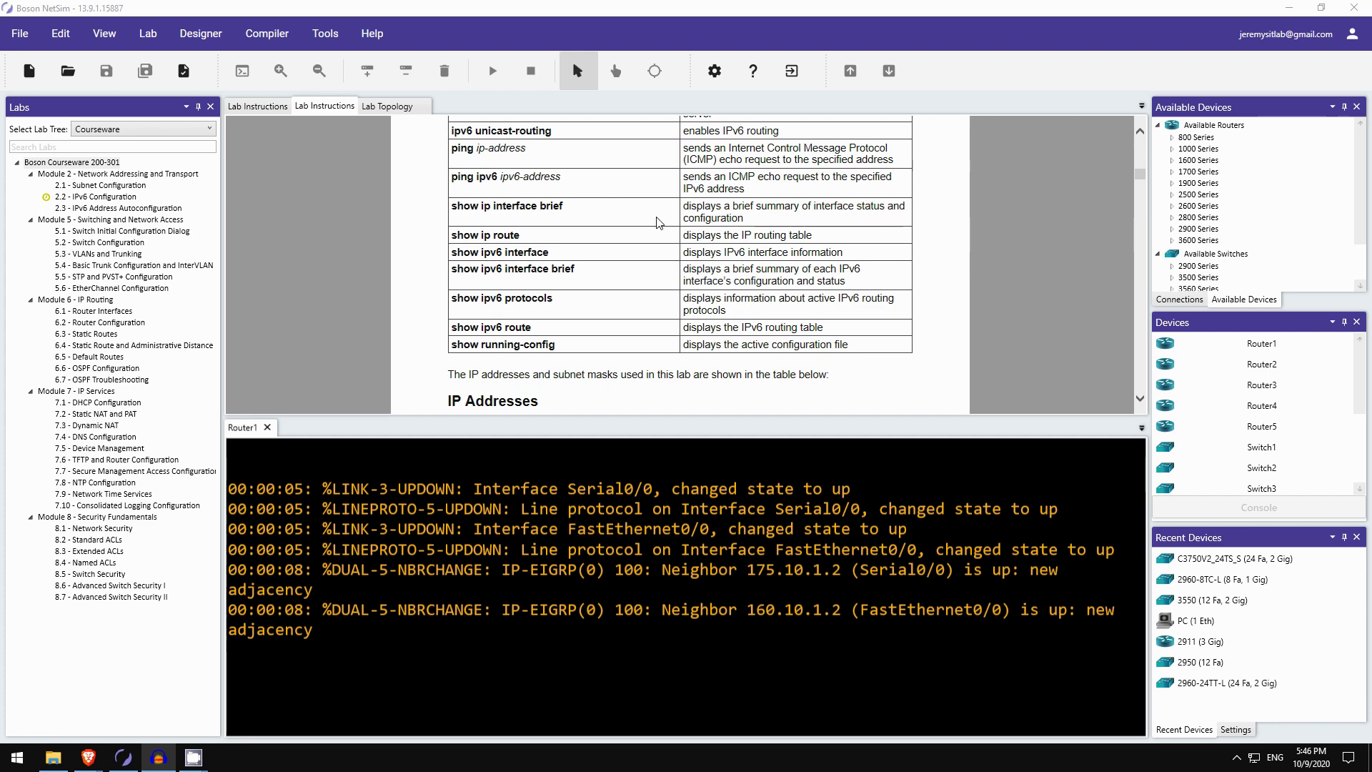
pyautogui.scroll(-6, 587, 299)
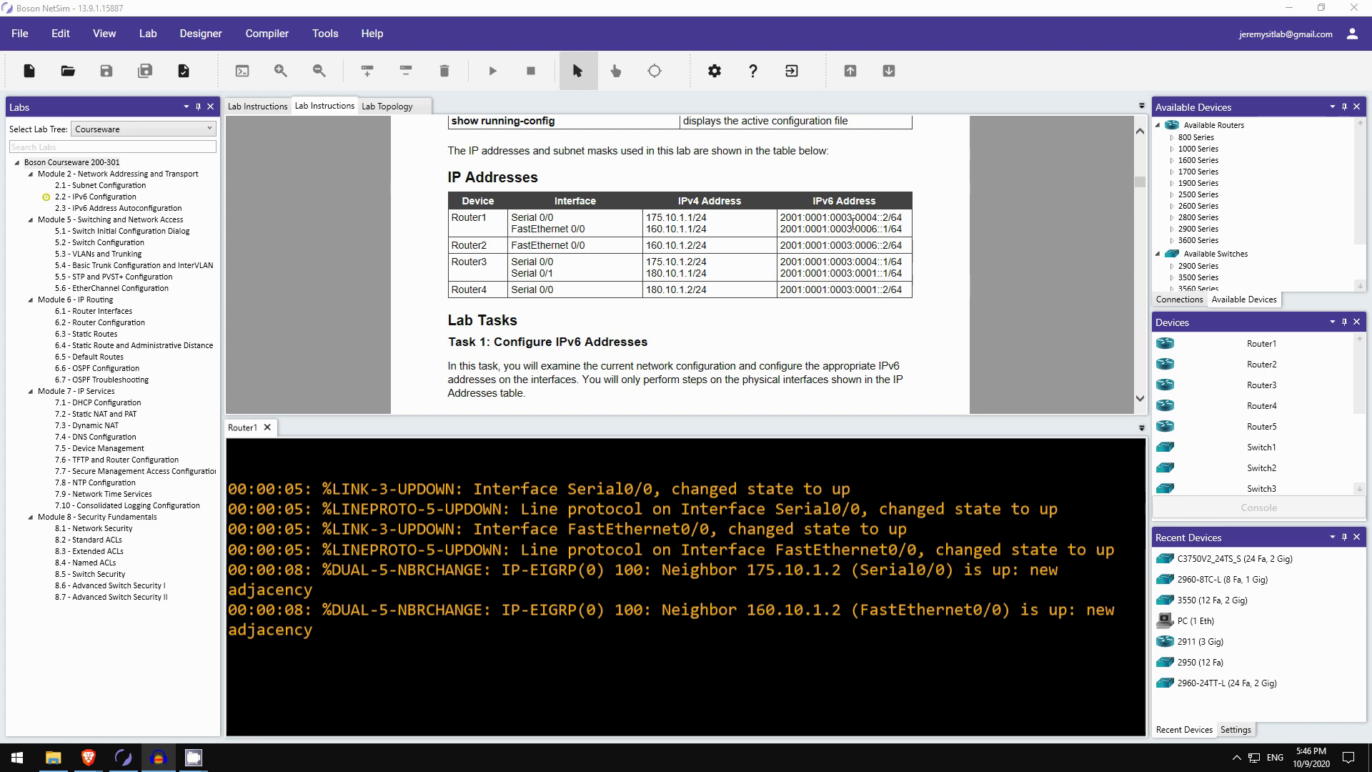
pyautogui.scroll(-3, 821, 210)
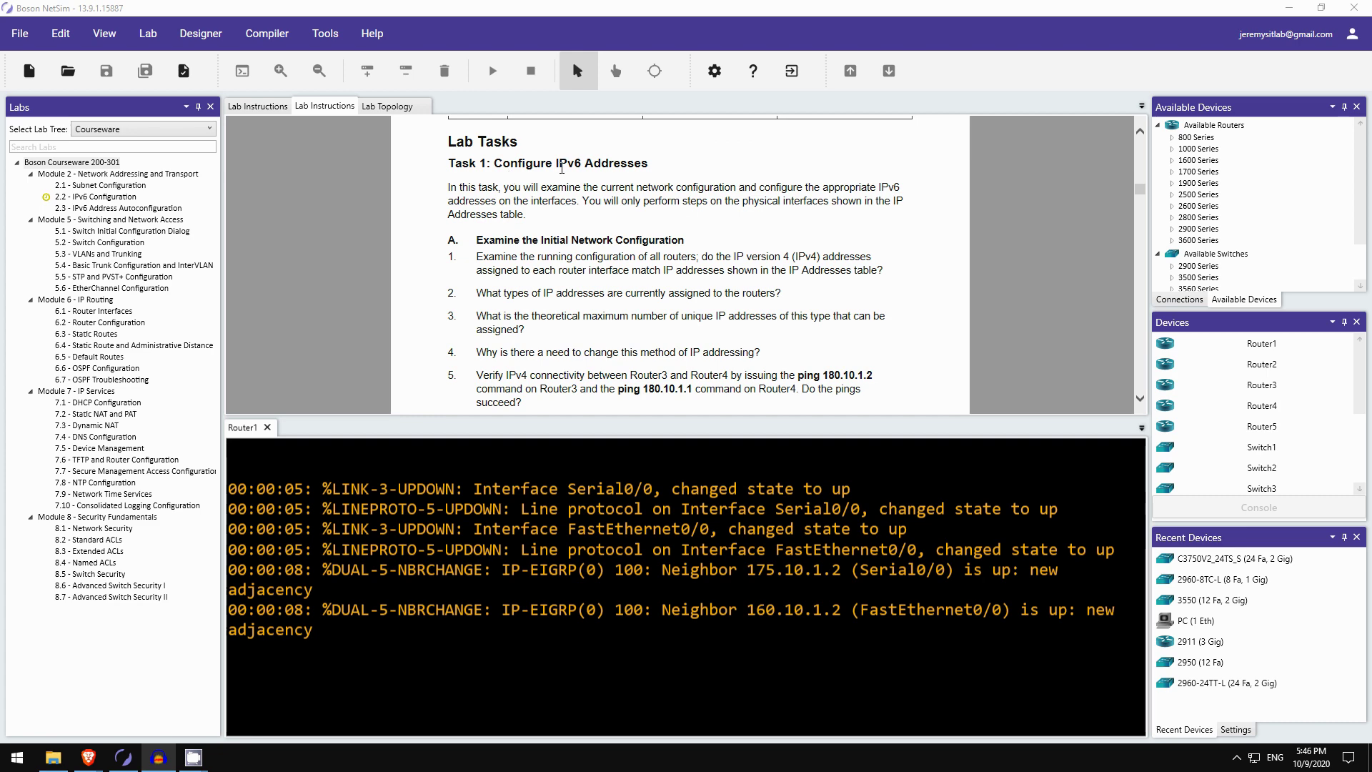
pyautogui.scroll(-2, 634, 188)
pyautogui.scroll(-10, 633, 188)
pyautogui.scroll(-2, 587, 180)
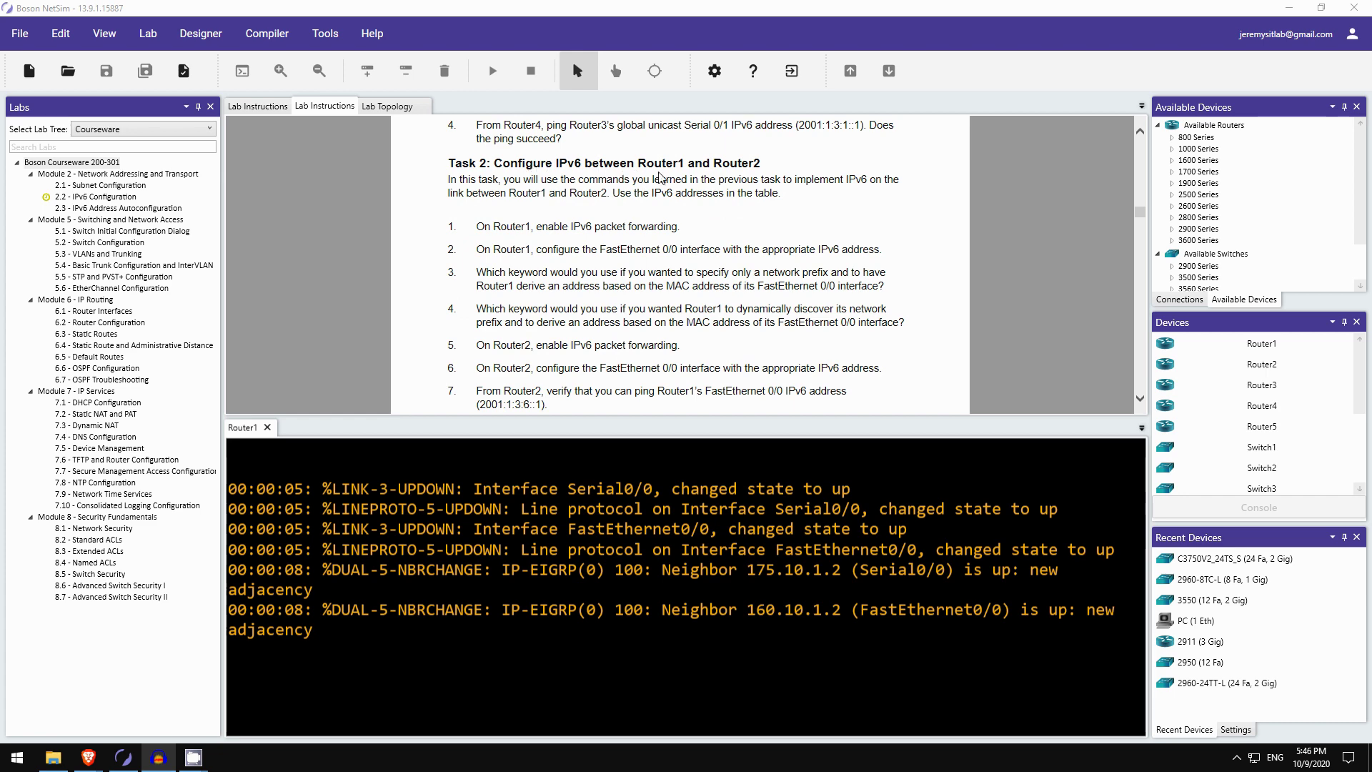
pyautogui.scroll(-5, 755, 164)
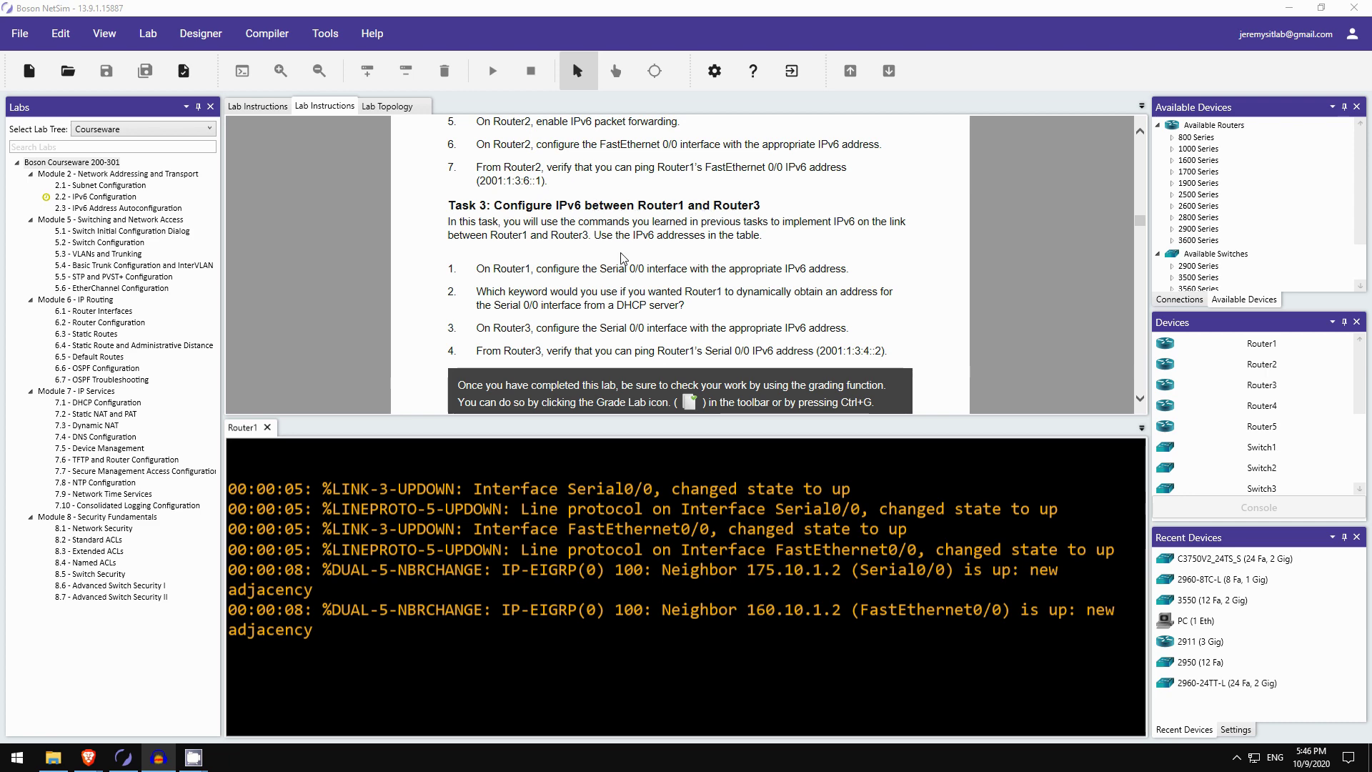
pyautogui.scroll(10, 640, 243)
pyautogui.scroll(7, 554, 282)
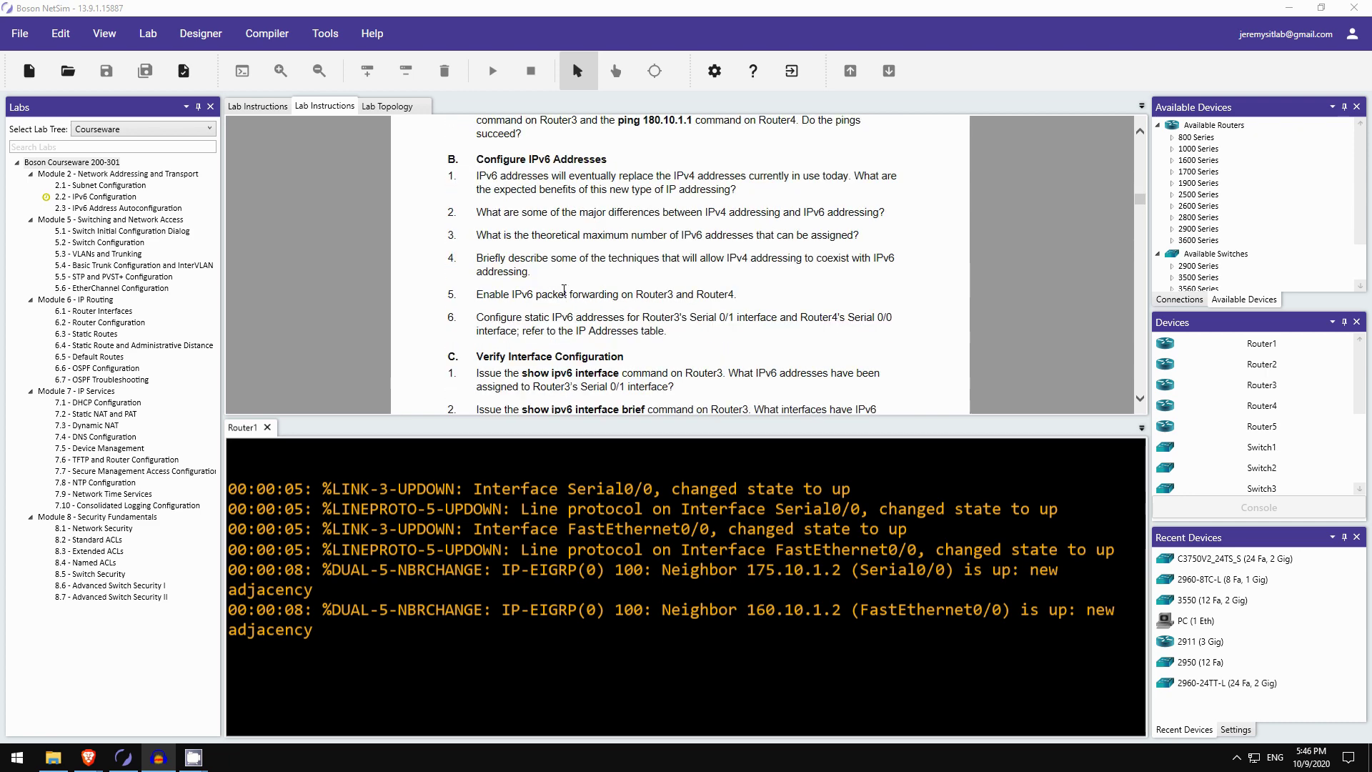
pyautogui.scroll(3, 563, 294)
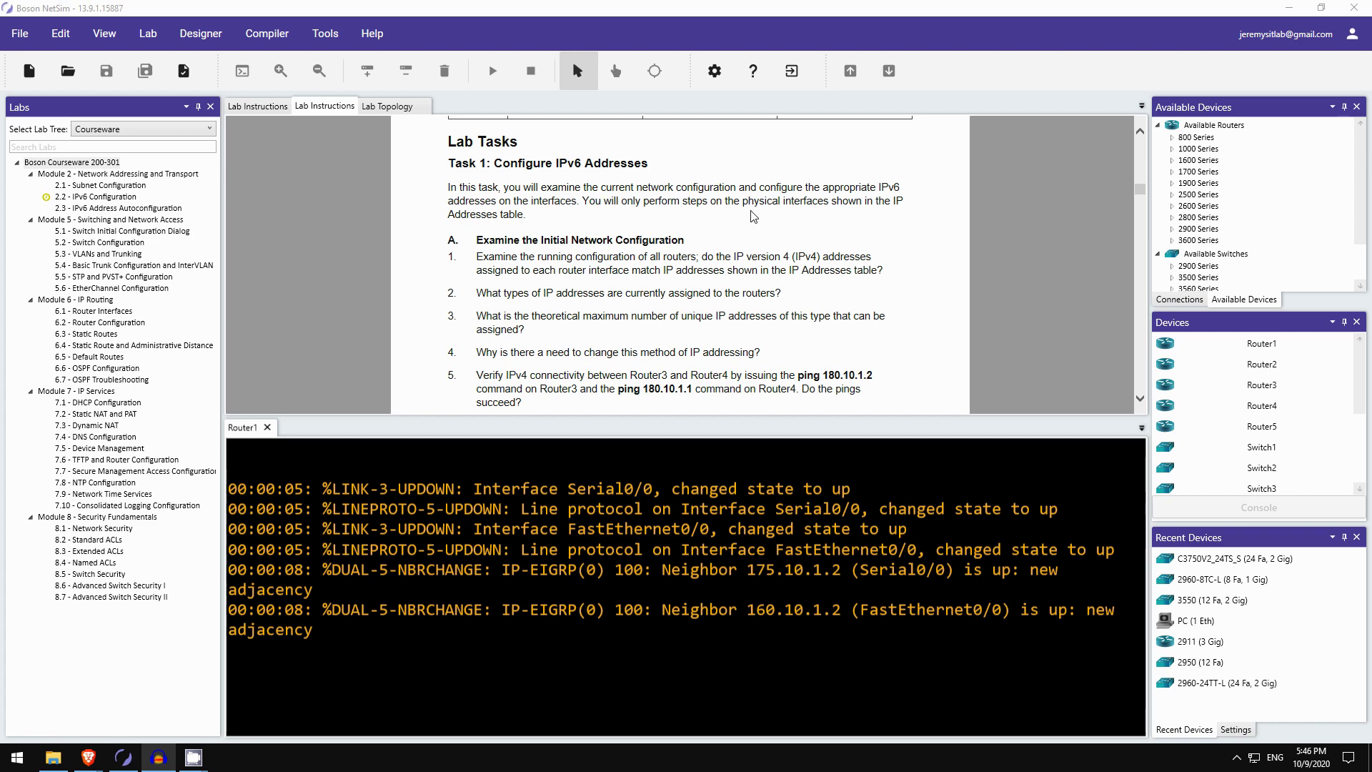
pyautogui.scroll(2, 583, 218)
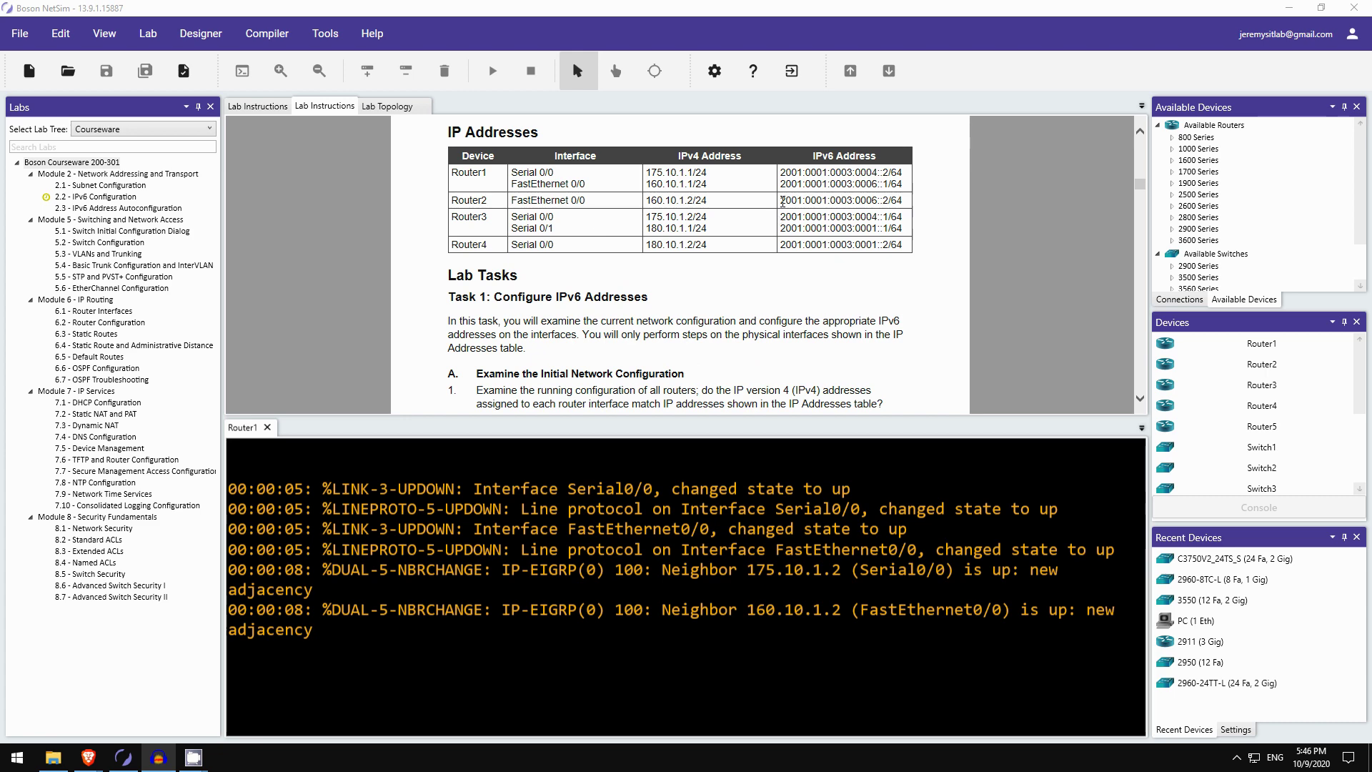
pyautogui.scroll(-3, 760, 202)
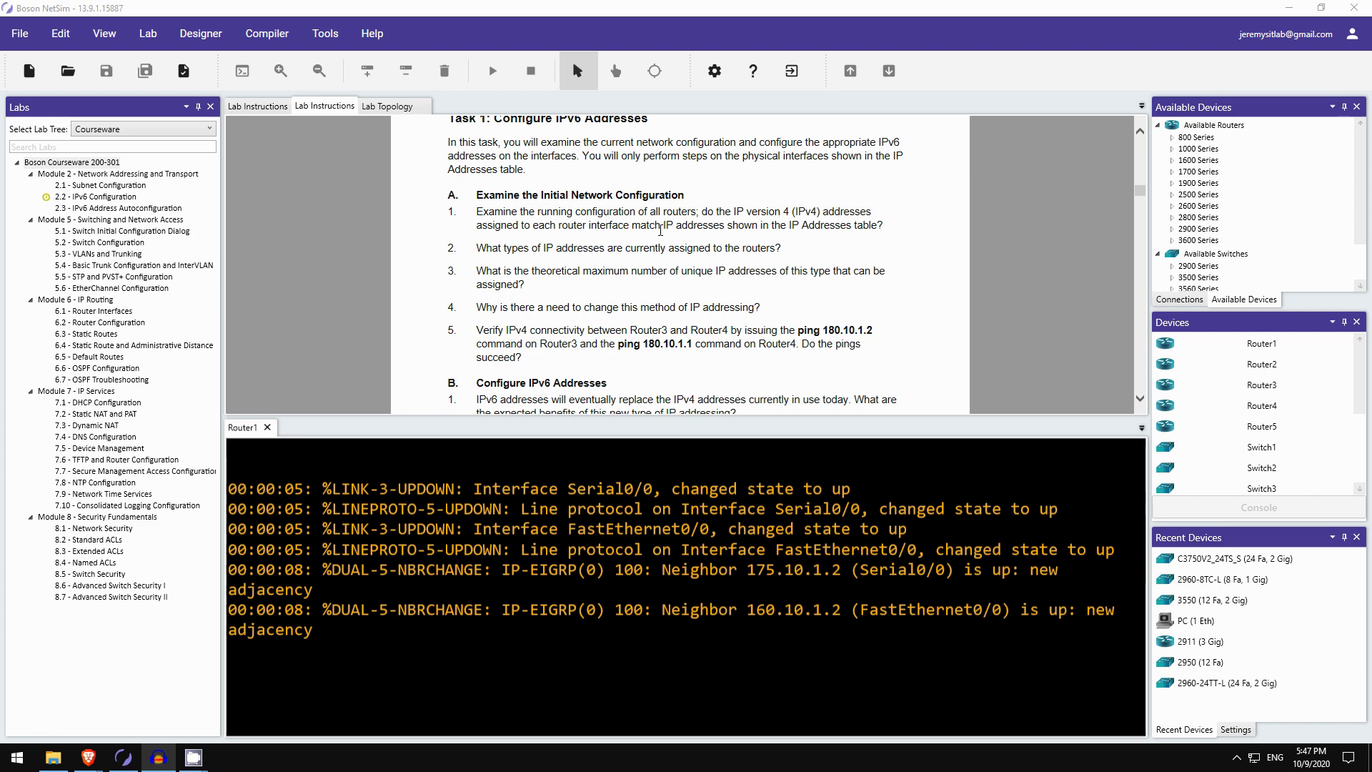
pyautogui.scroll(2, 736, 246)
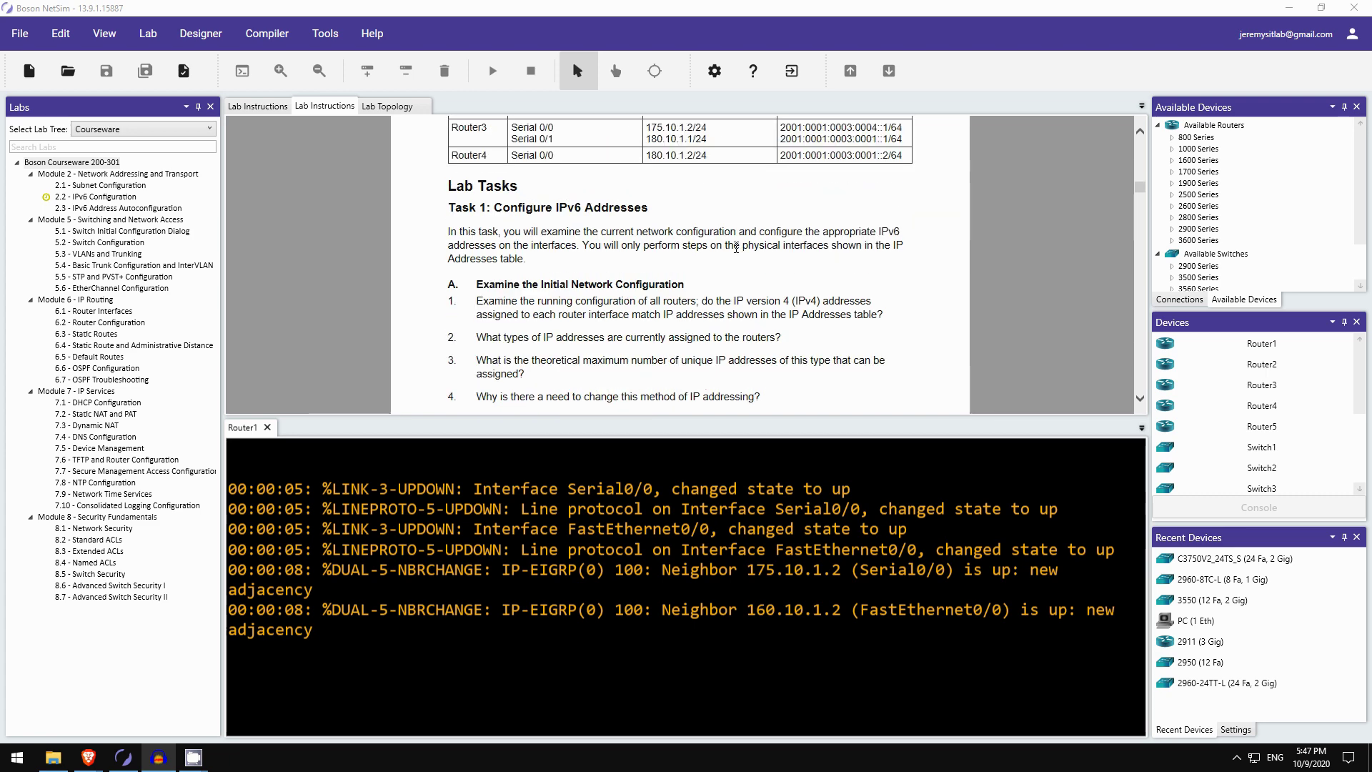
pyautogui.scroll(1, 736, 246)
# Step: Enter privileged mode on Router1 and page through its show running-config output
pyautogui.click(508, 669)
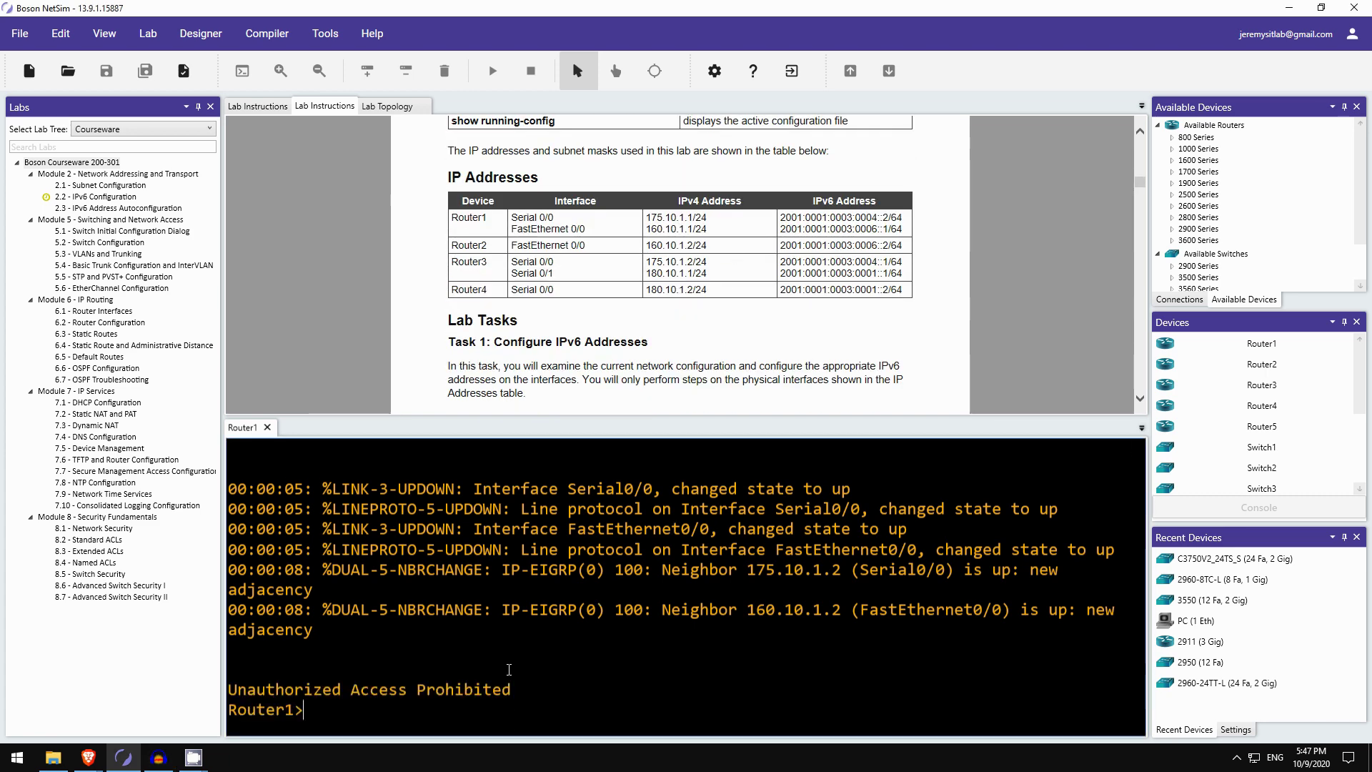
pyautogui.press('Return')
pyautogui.press('Return')
pyautogui.write('en')
pyautogui.press('Return')
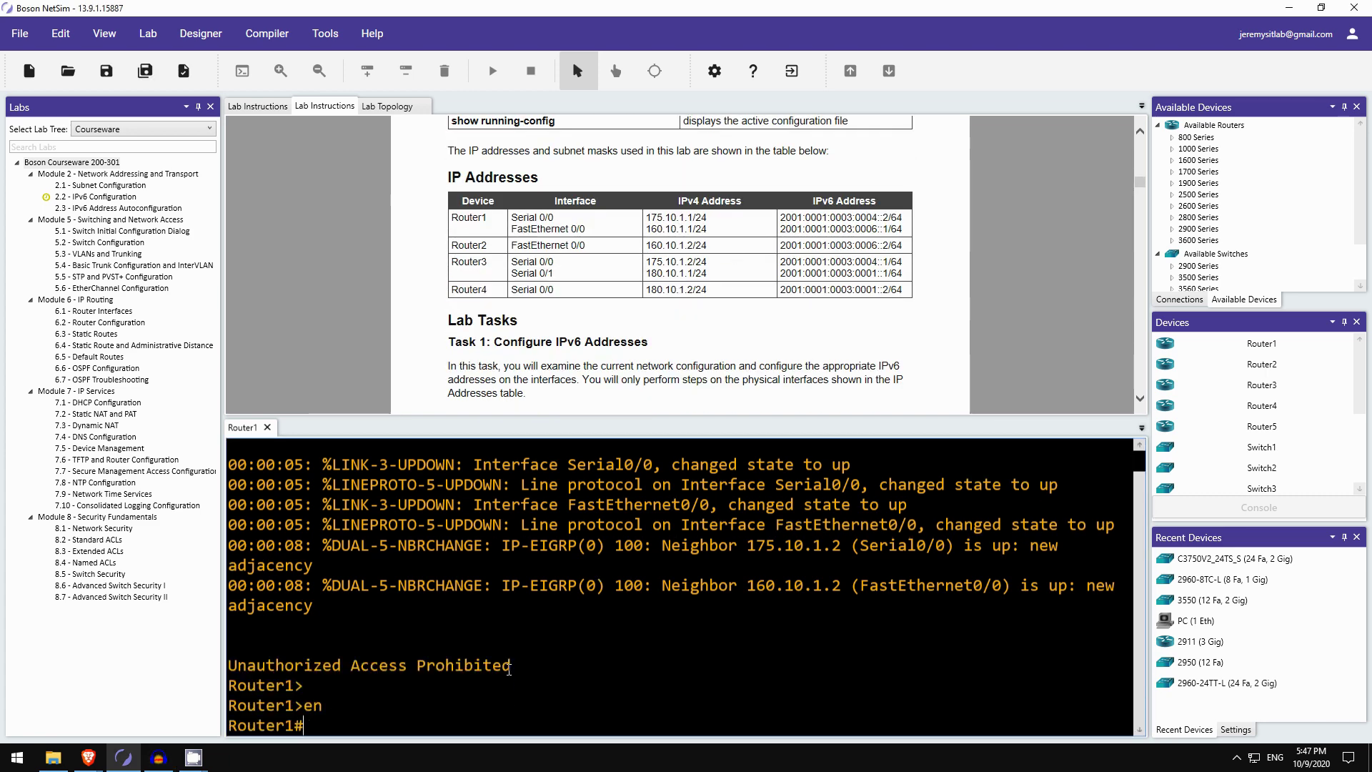
pyautogui.write('conf t')
pyautogui.press('BackSpace')
pyautogui.press('BackSpace')
pyautogui.press('BackSpace')
pyautogui.press('BackSpace')
pyautogui.press('BackSpace')
pyautogui.press('BackSpace')
pyautogui.write('show run')
pyautogui.press('Tab')
pyautogui.press('Return')
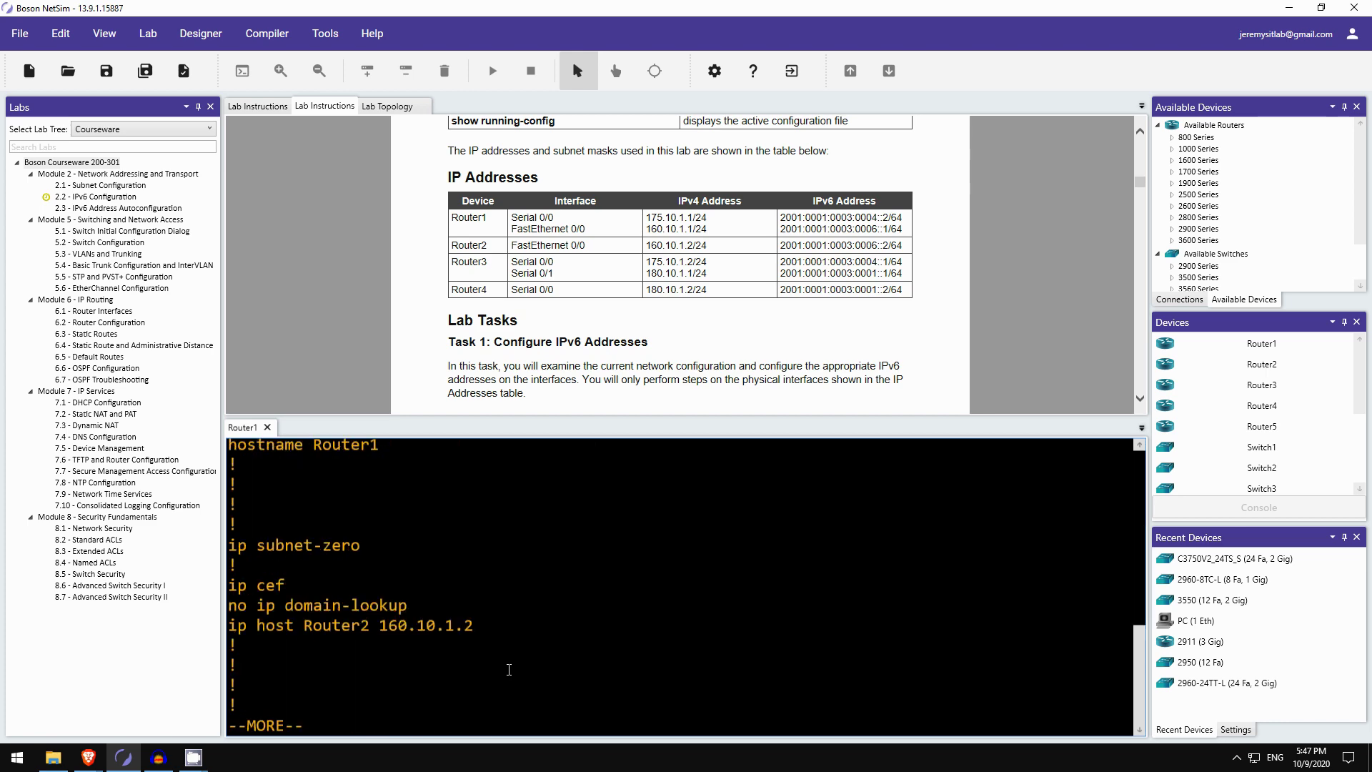
pyautogui.press('space')
pyautogui.scroll(1, 389, 565)
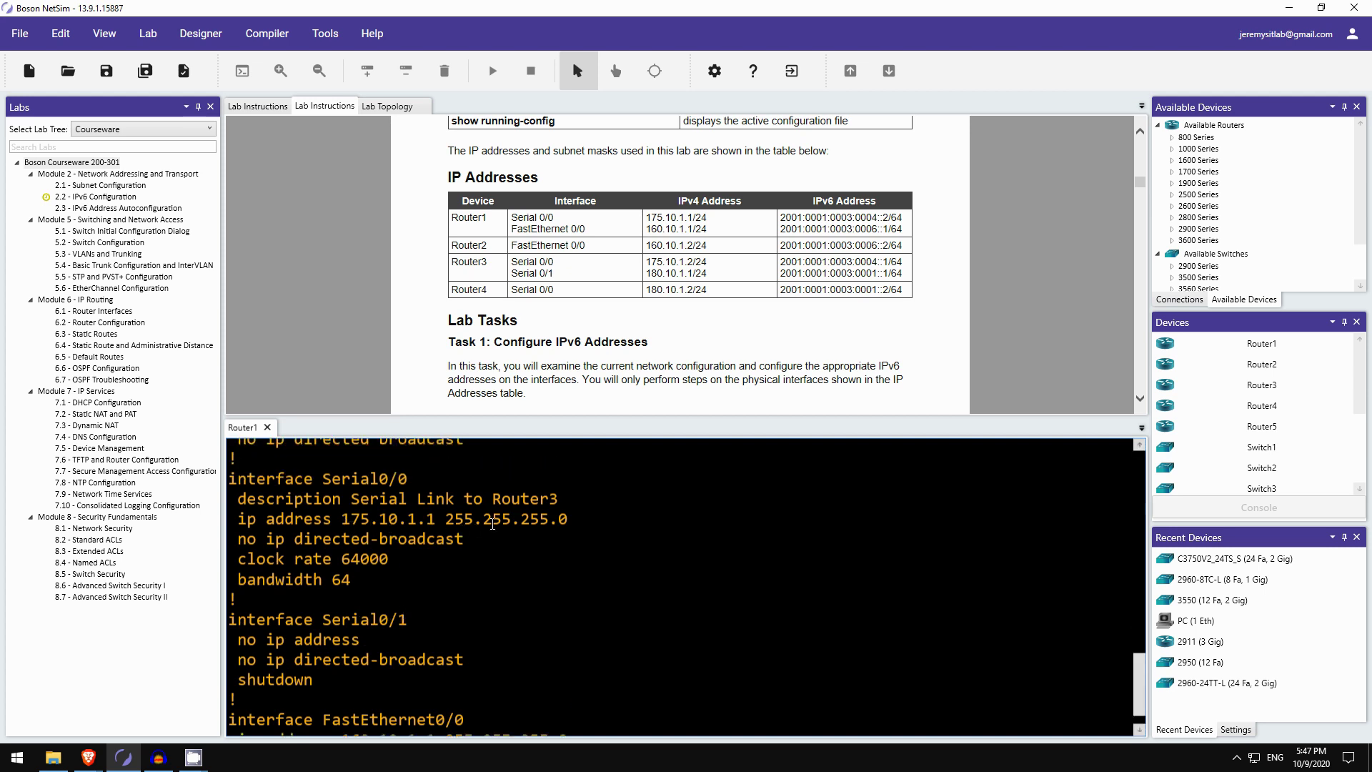
pyautogui.scroll(5, 492, 522)
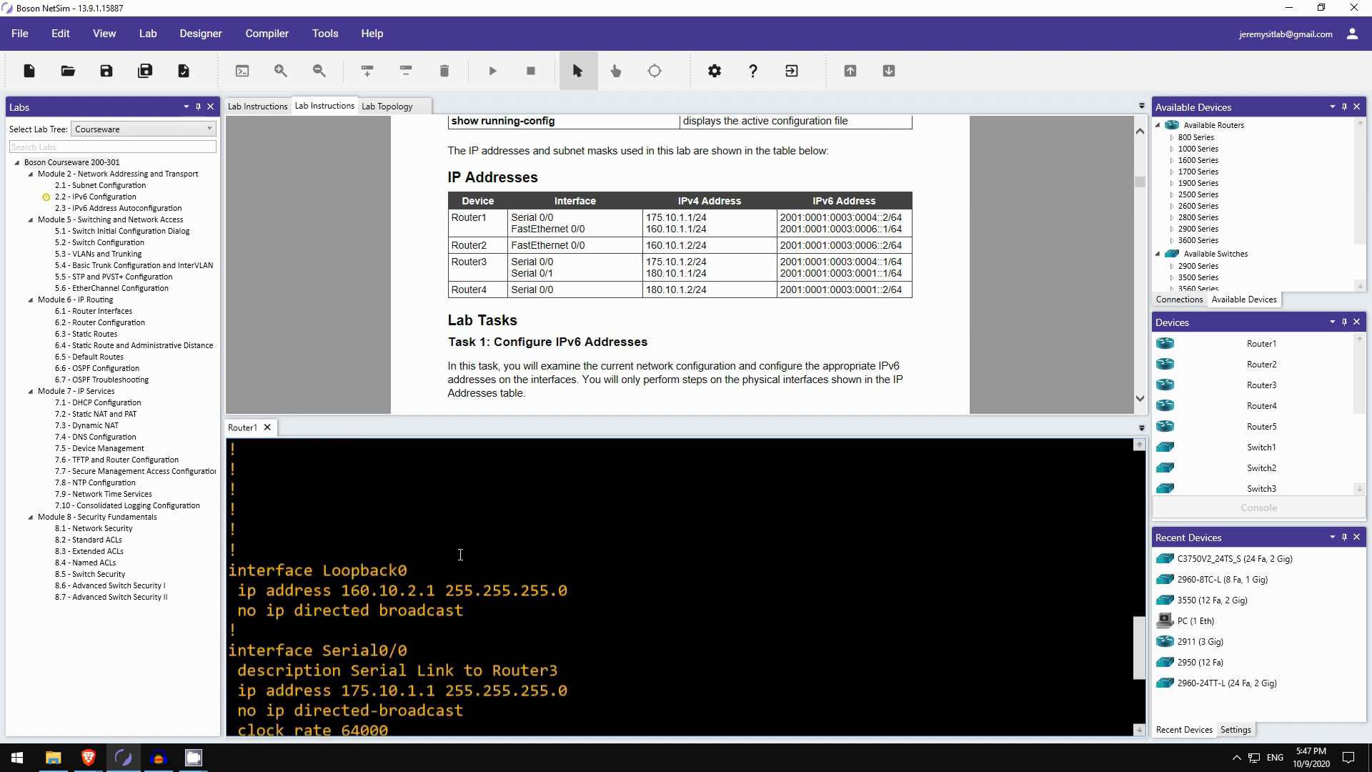
pyautogui.scroll(-6, 414, 585)
pyautogui.press('space')
pyautogui.scroll(6, 365, 515)
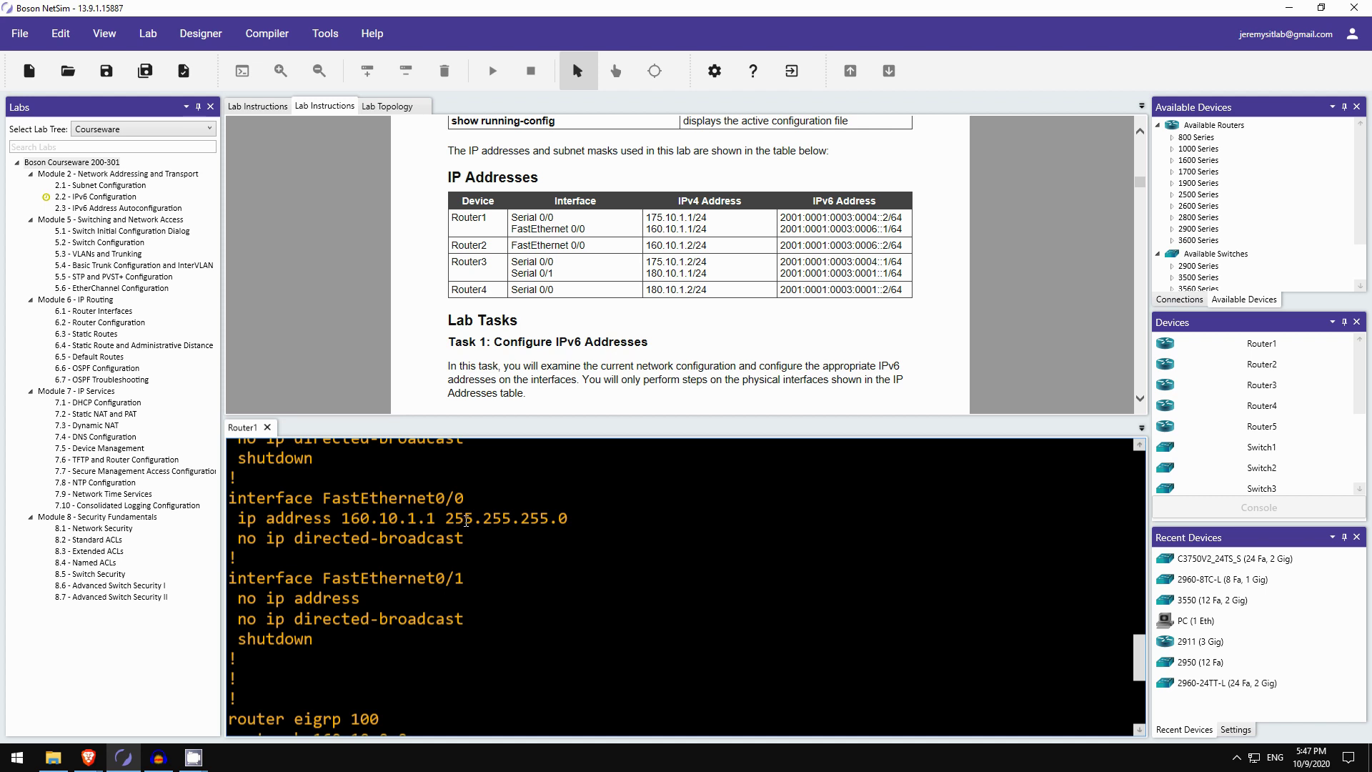
pyautogui.scroll(-5, 467, 520)
# Step: Open a Router2 console, enable, and page through its running-config showing FastEthernet0/0 at 160.10.1.2
pyautogui.click(1241, 366)
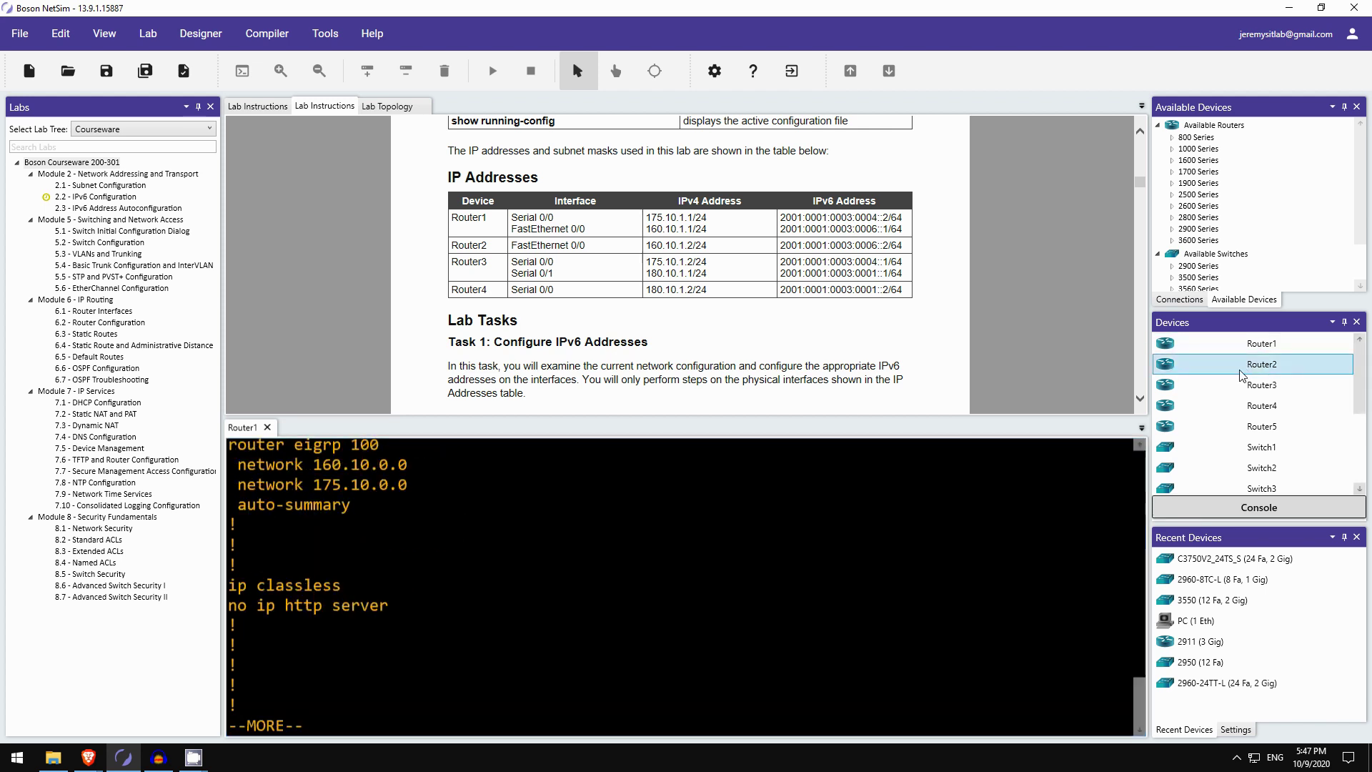
pyautogui.click(1201, 510)
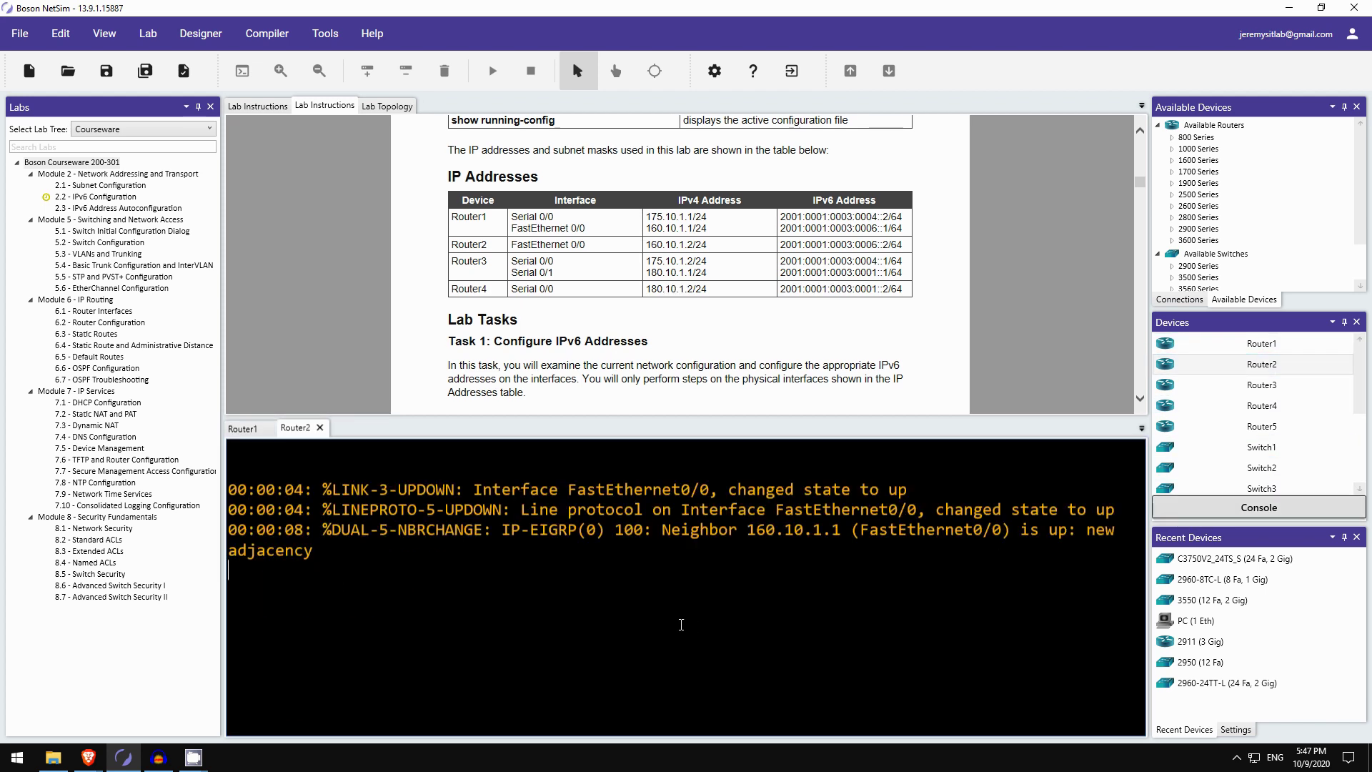
pyautogui.press('Return')
pyautogui.write('en')
pyautogui.press('Return')
pyautogui.write('show run')
pyautogui.press('Tab')
pyautogui.press('Return')
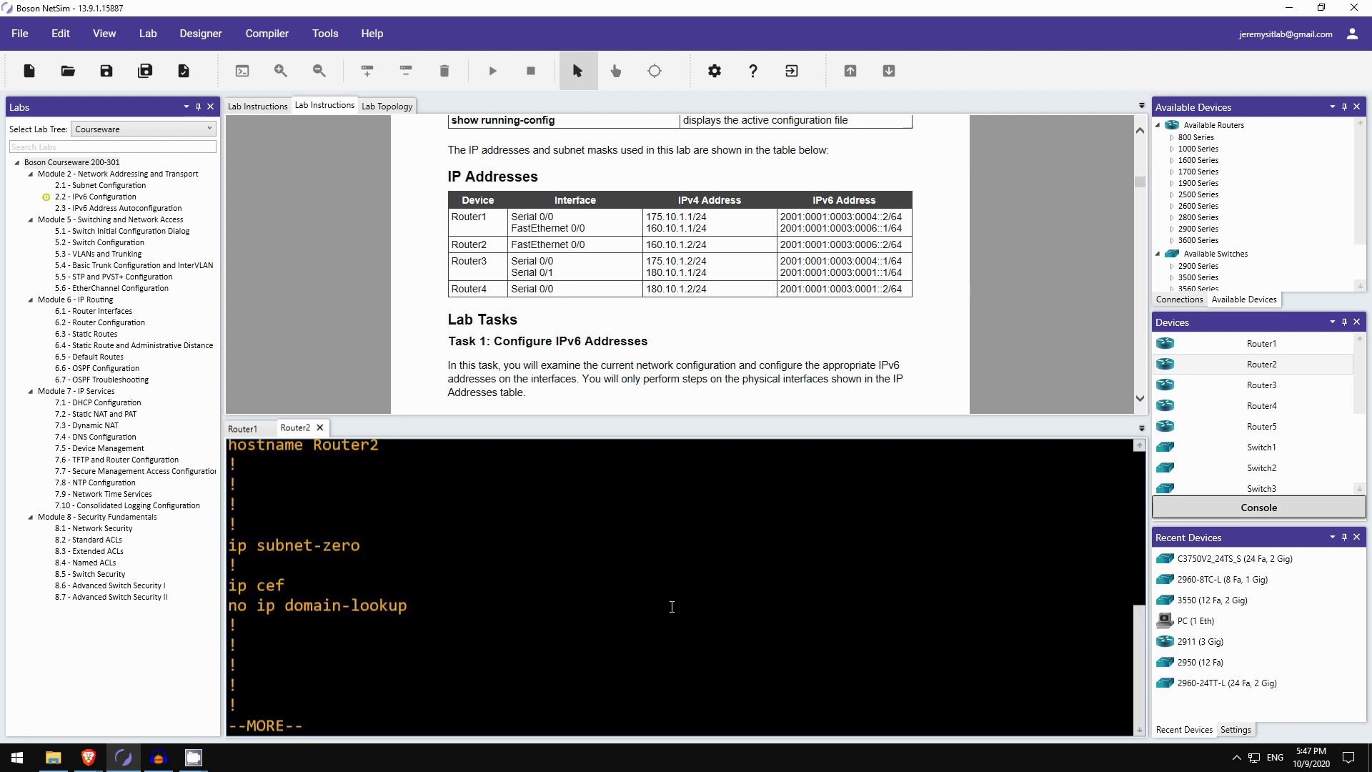
pyautogui.press('space')
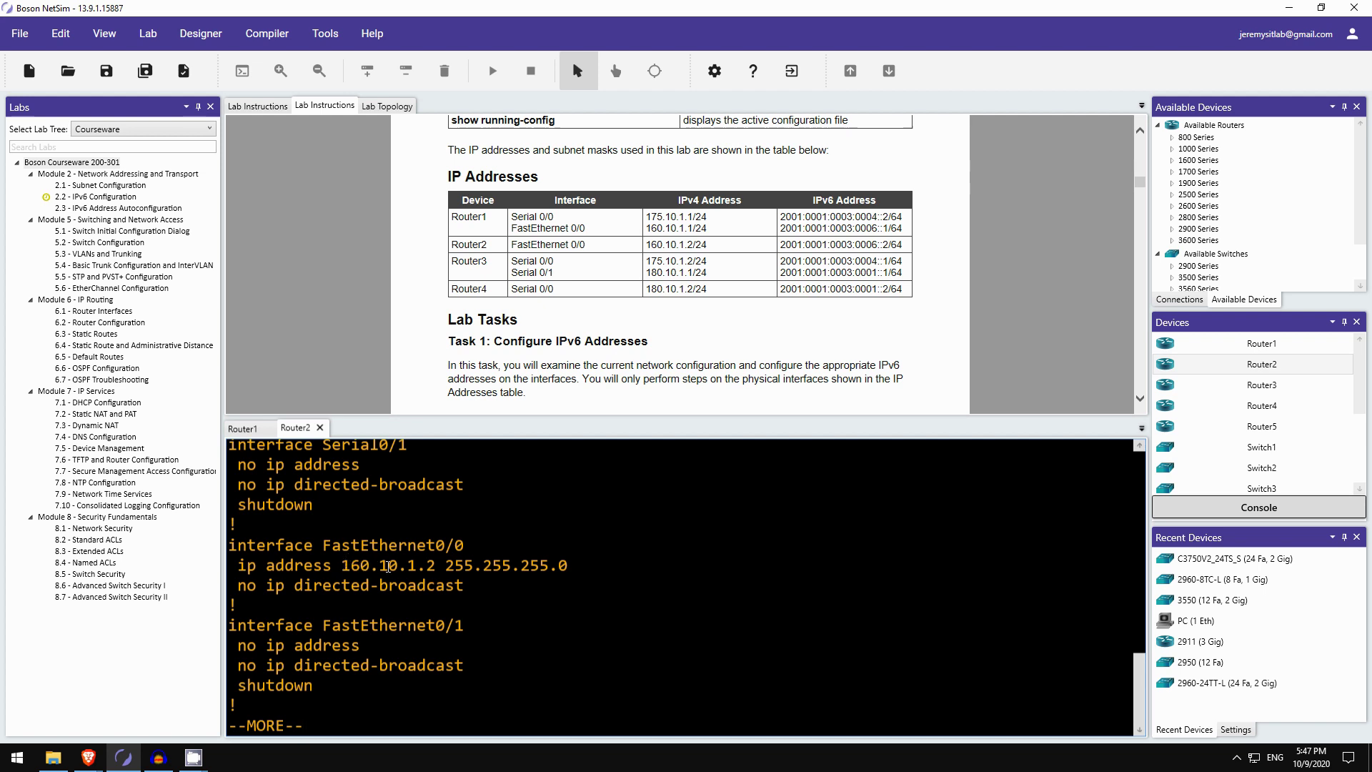
pyautogui.press('space')
pyautogui.press('space')
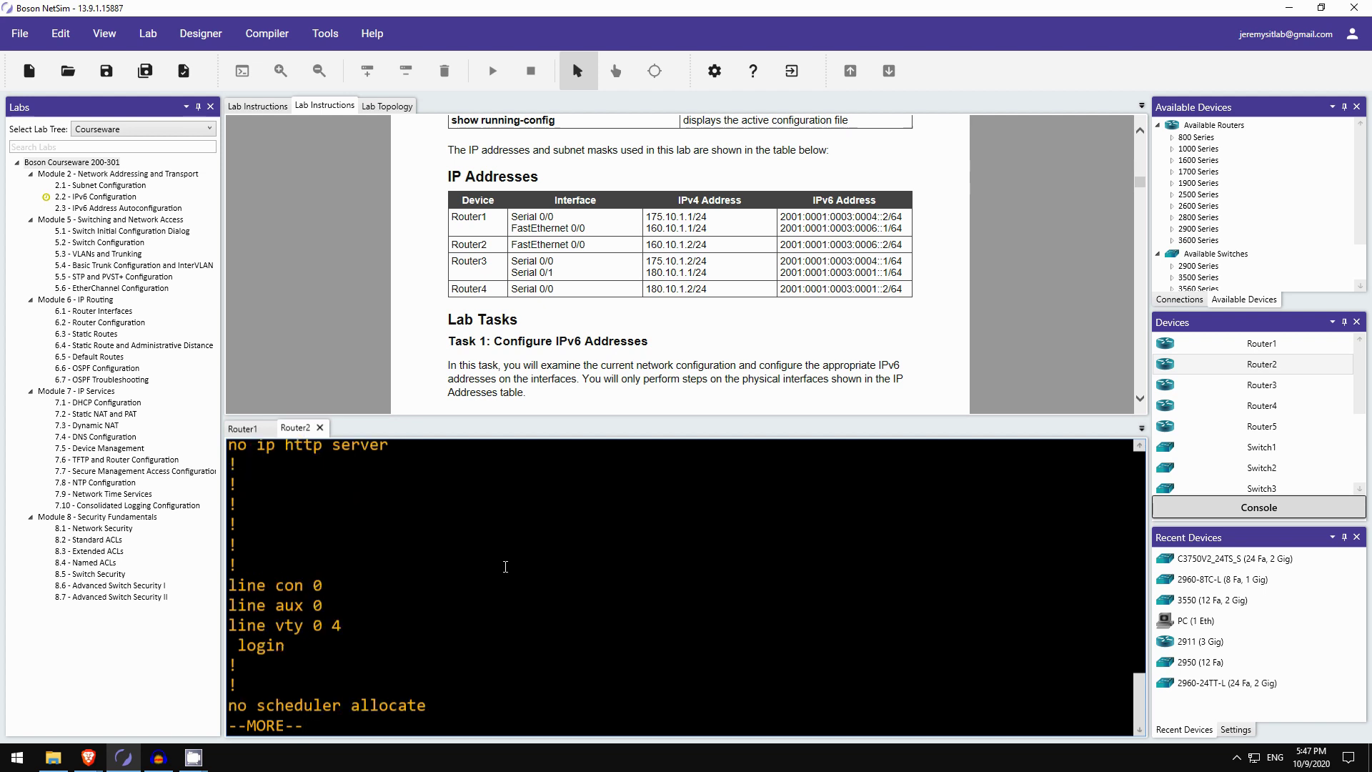
# Step: Open a Router3 console, enable, and page through its running configuration
pyautogui.click(1252, 386)
pyautogui.click(1258, 507)
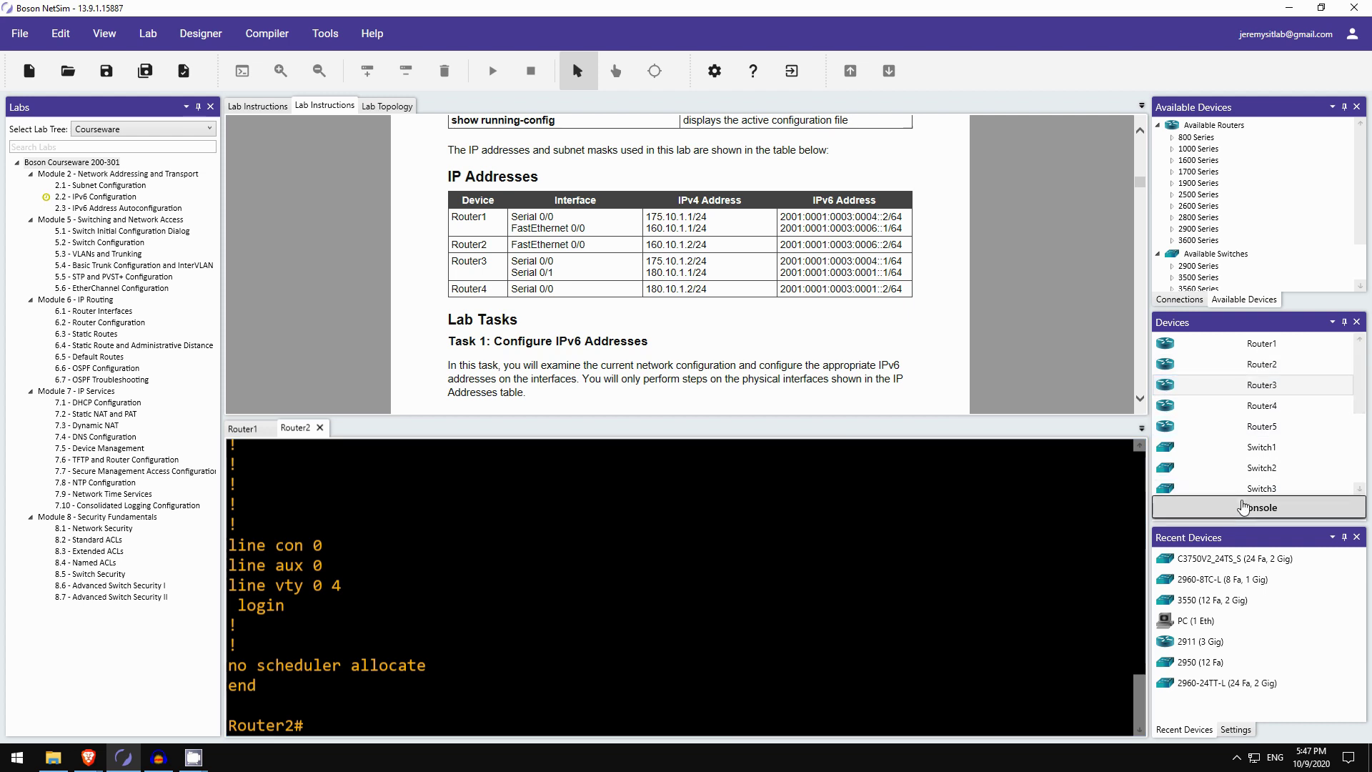
pyautogui.write('en')
pyautogui.press('Tab')
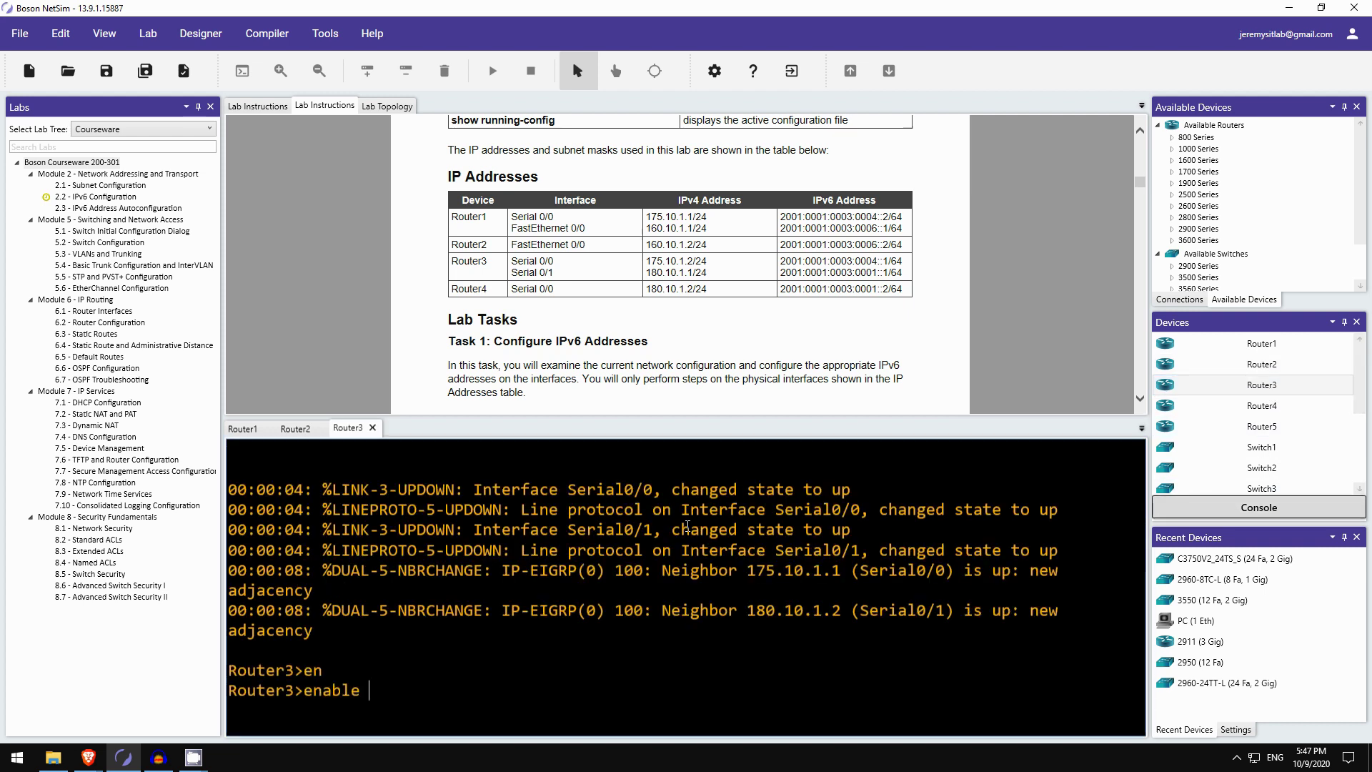
pyautogui.press('Return')
pyautogui.write('show run')
pyautogui.press('Tab')
pyautogui.press('Return')
pyautogui.press('space')
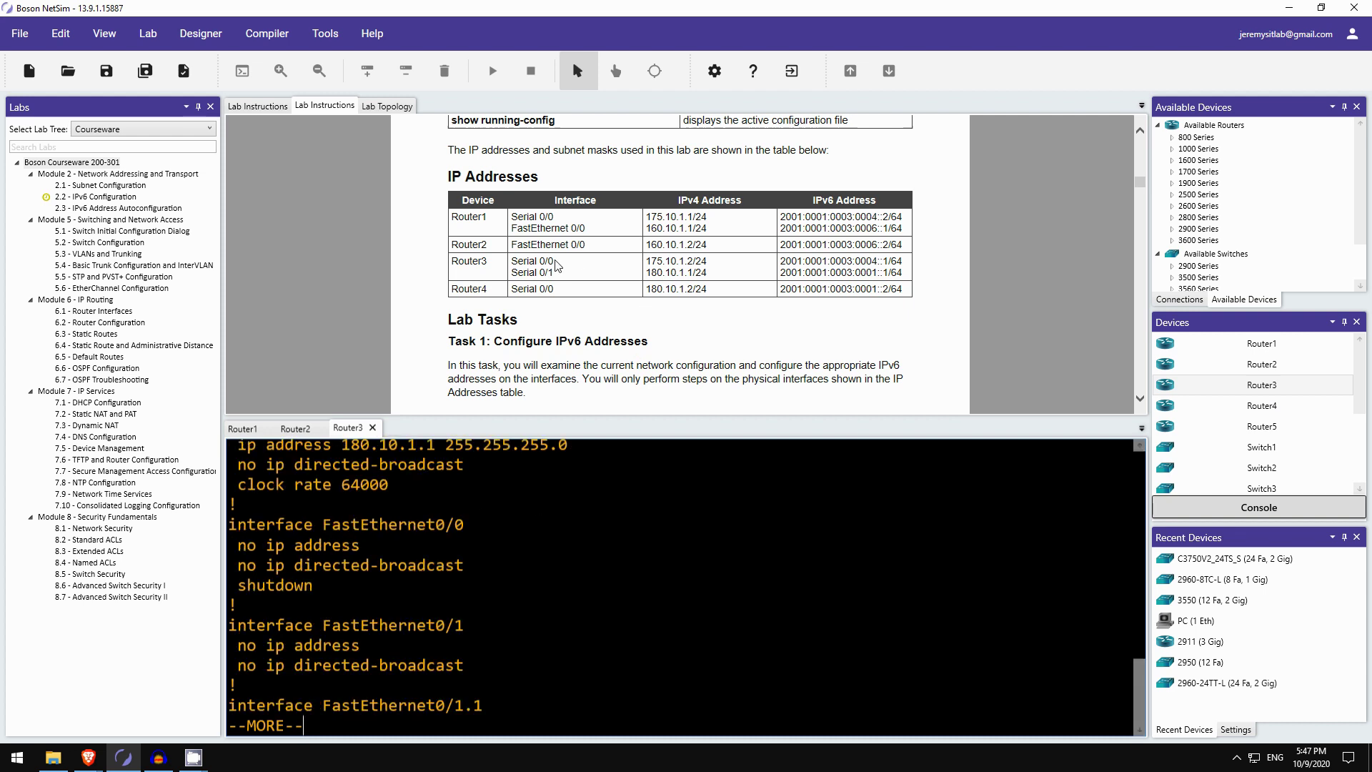
pyautogui.scroll(4, 435, 511)
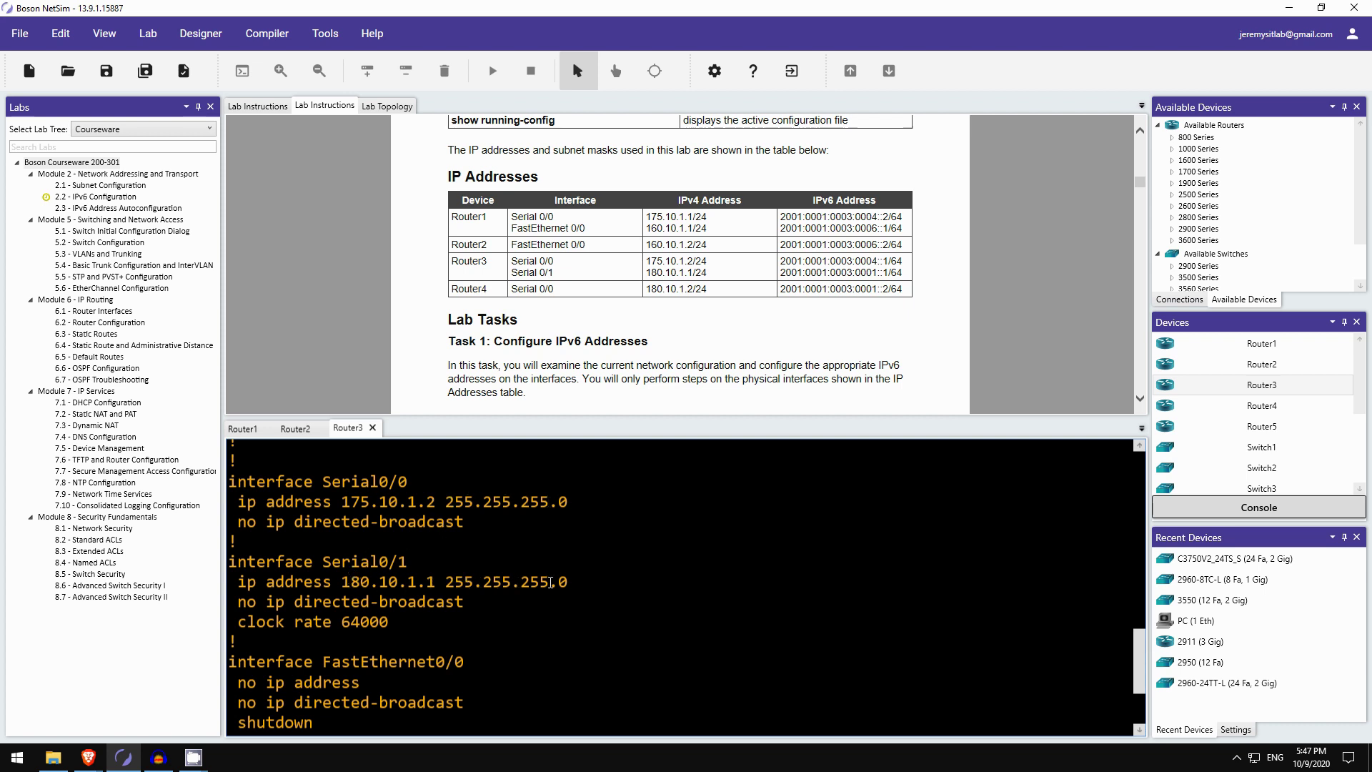
pyautogui.press('space')
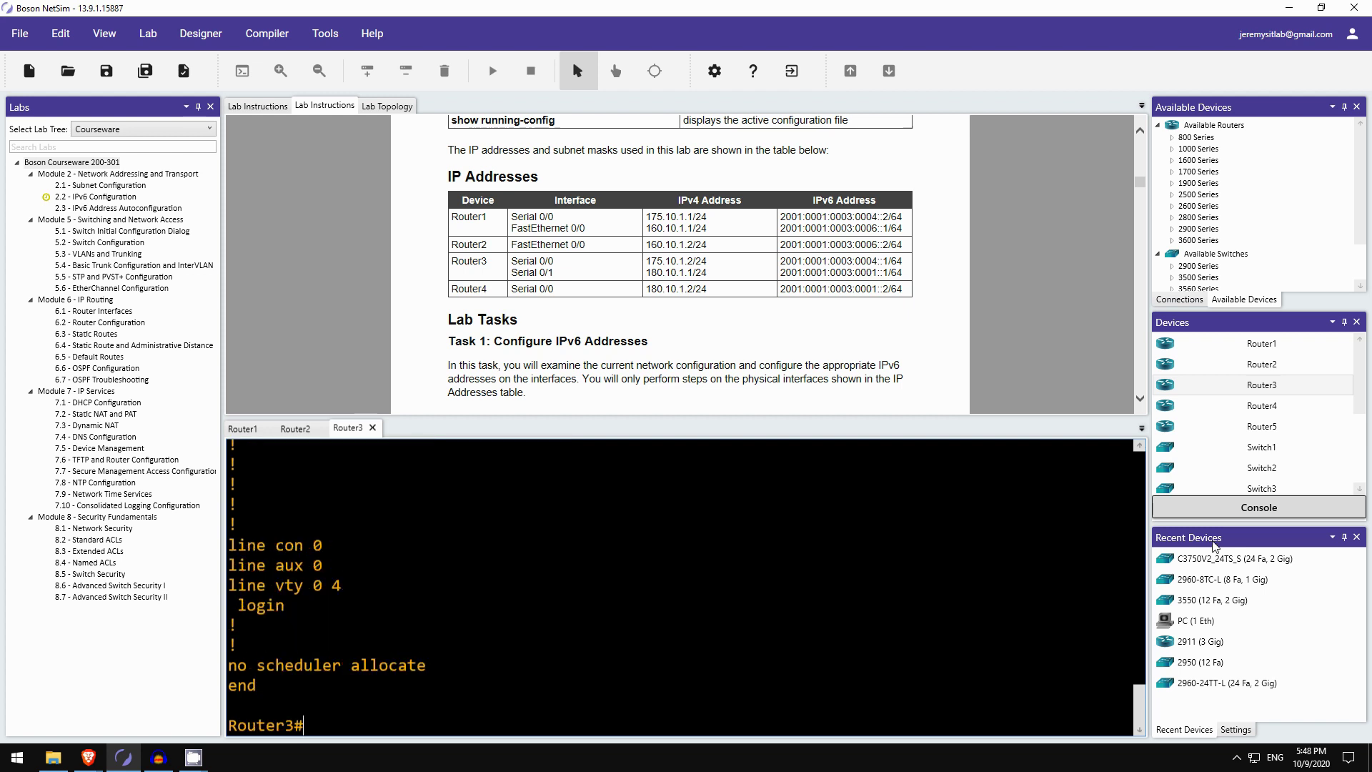
# Step: Open a Router4 console and review its running-config: Serial0/0 180.10.1.2, FastEthernet0/1 192.168.1.1
pyautogui.click(1261, 405)
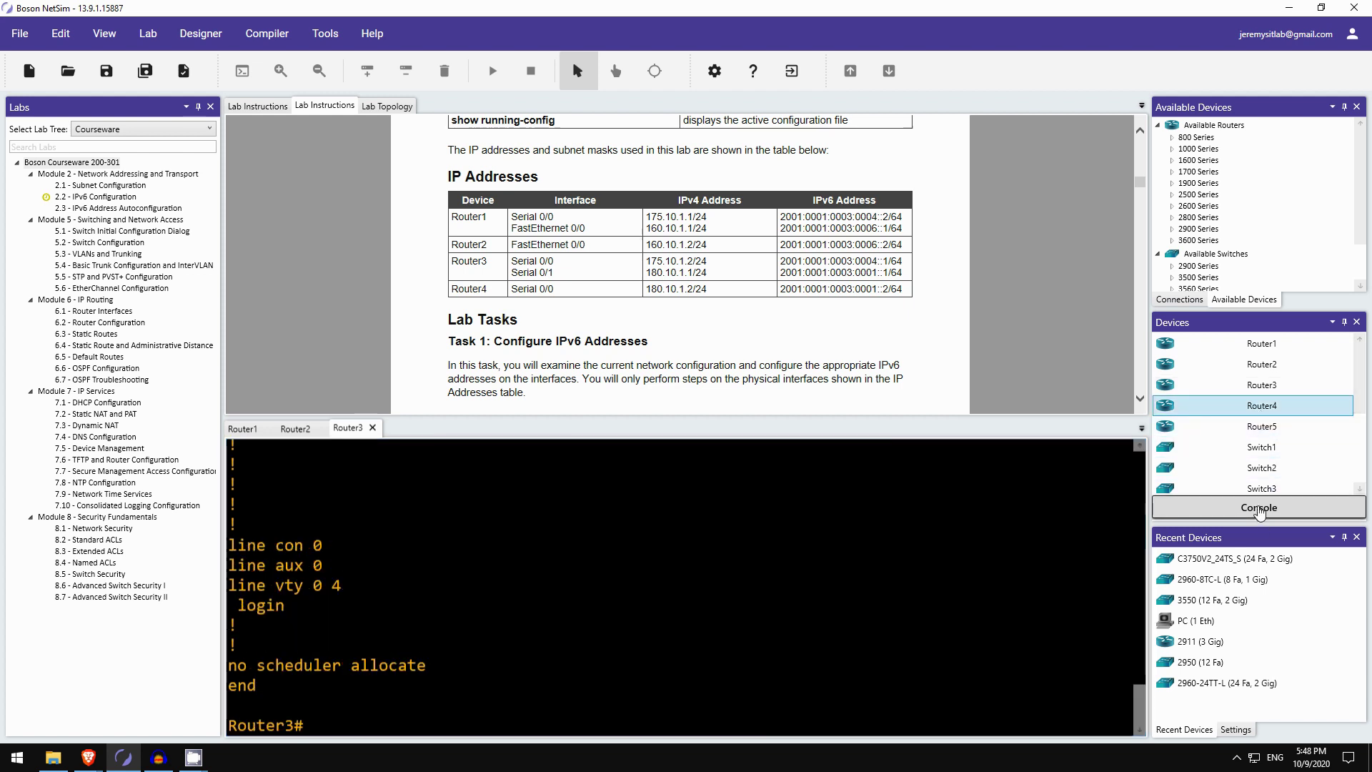
pyautogui.click(1259, 508)
pyautogui.press('Return')
pyautogui.write('en')
pyautogui.press('Return')
pyautogui.write('show run')
pyautogui.press('Return')
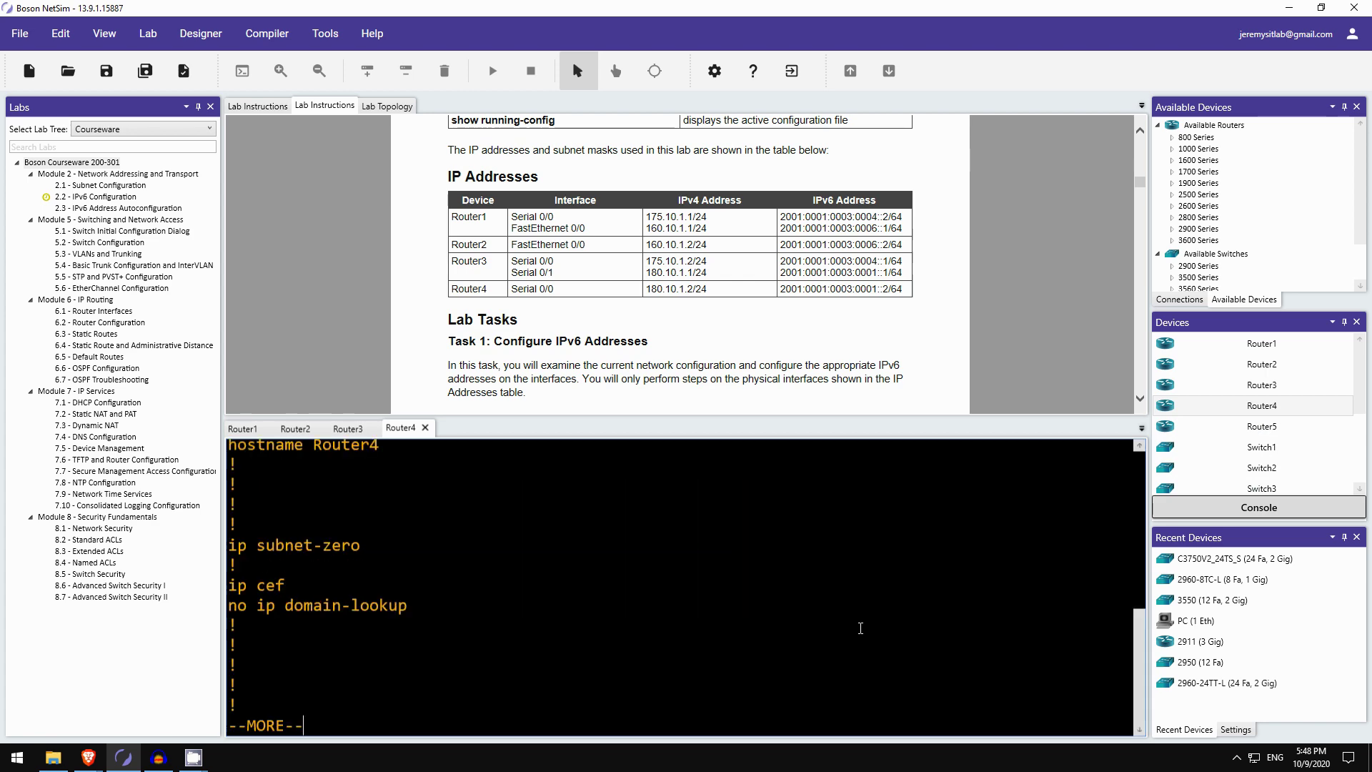
pyautogui.press('space')
pyautogui.press('space')
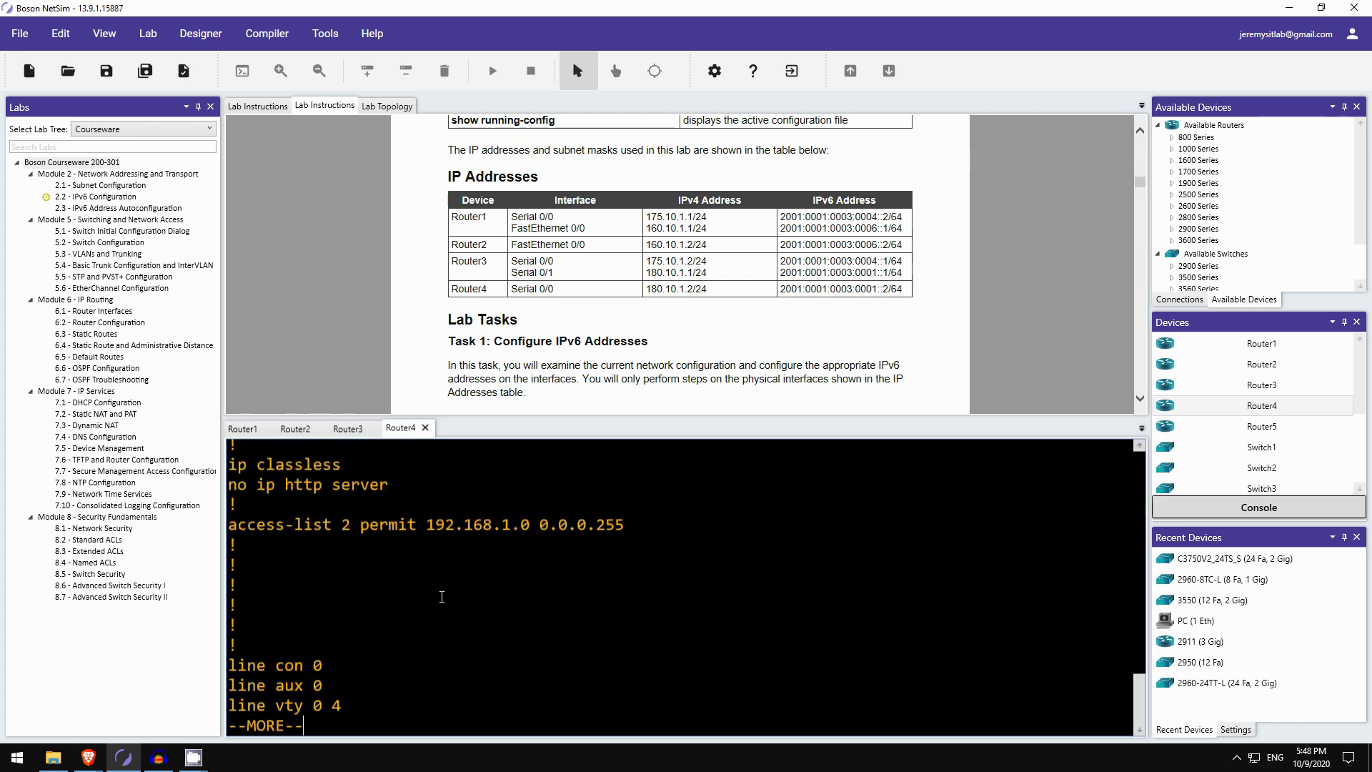
pyautogui.scroll(7, 442, 596)
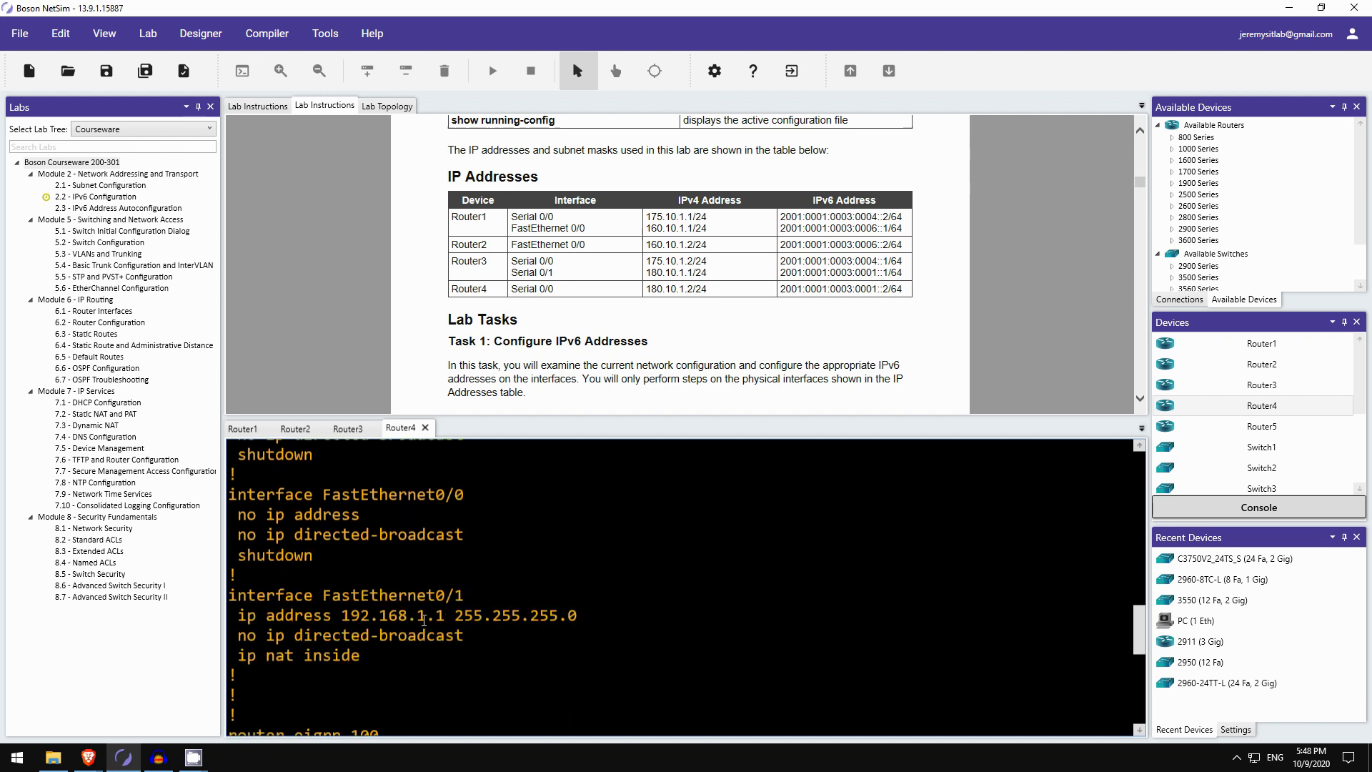
pyautogui.scroll(4, 424, 620)
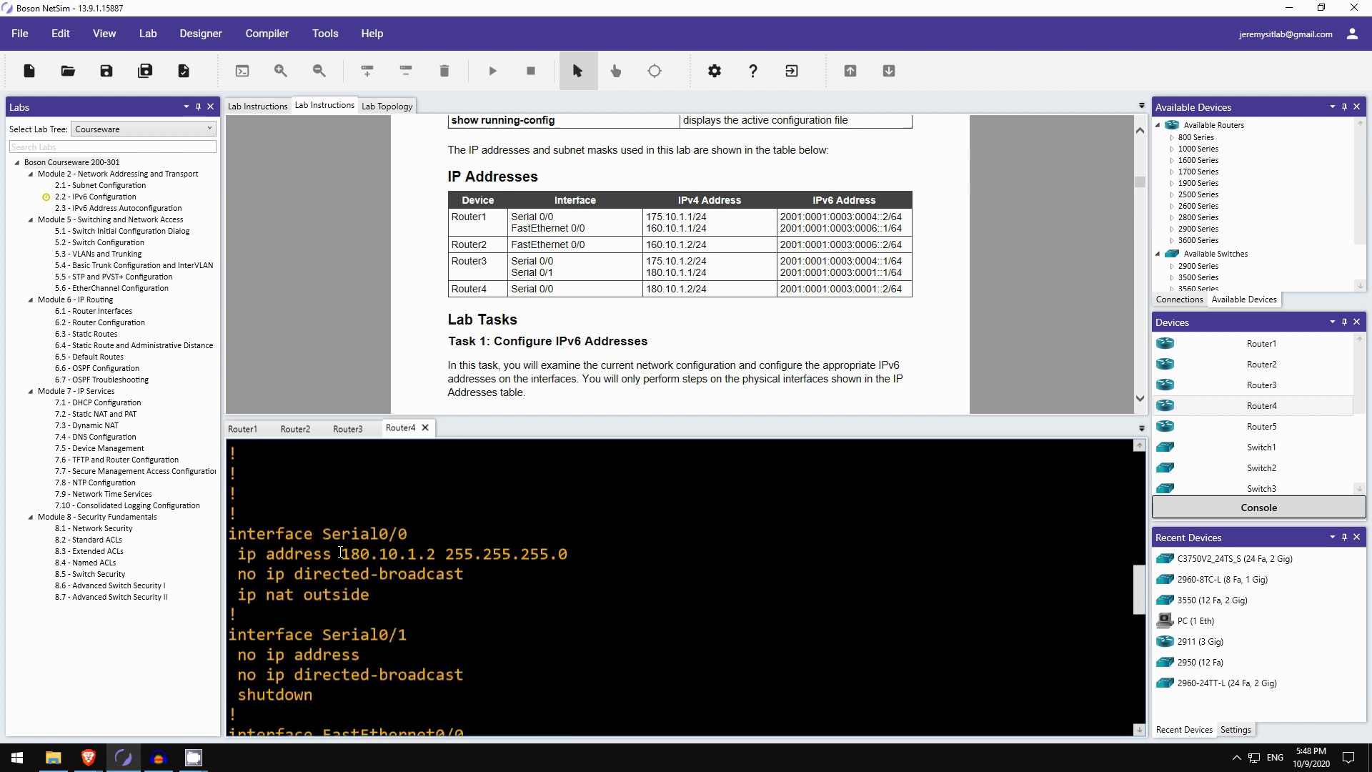
pyautogui.scroll(-3, 495, 564)
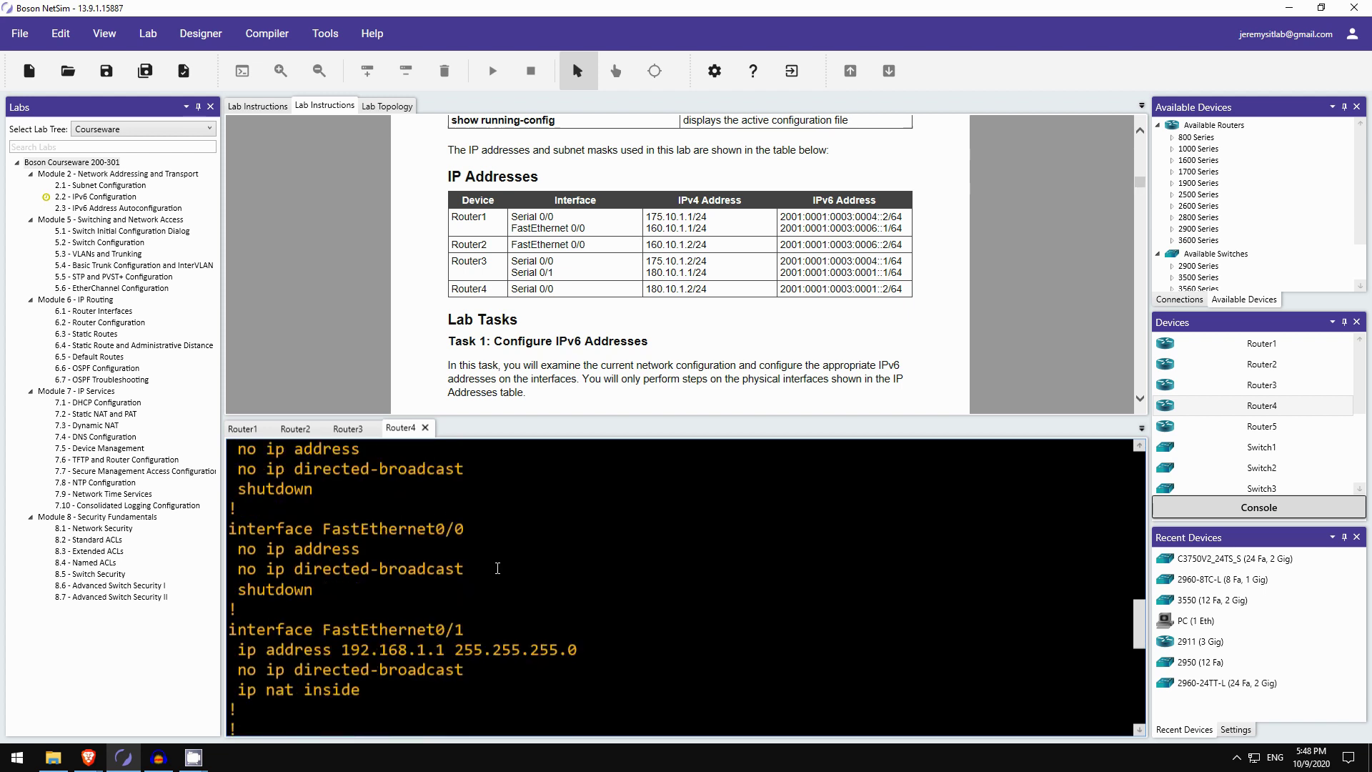
pyautogui.scroll(-3, 311, 293)
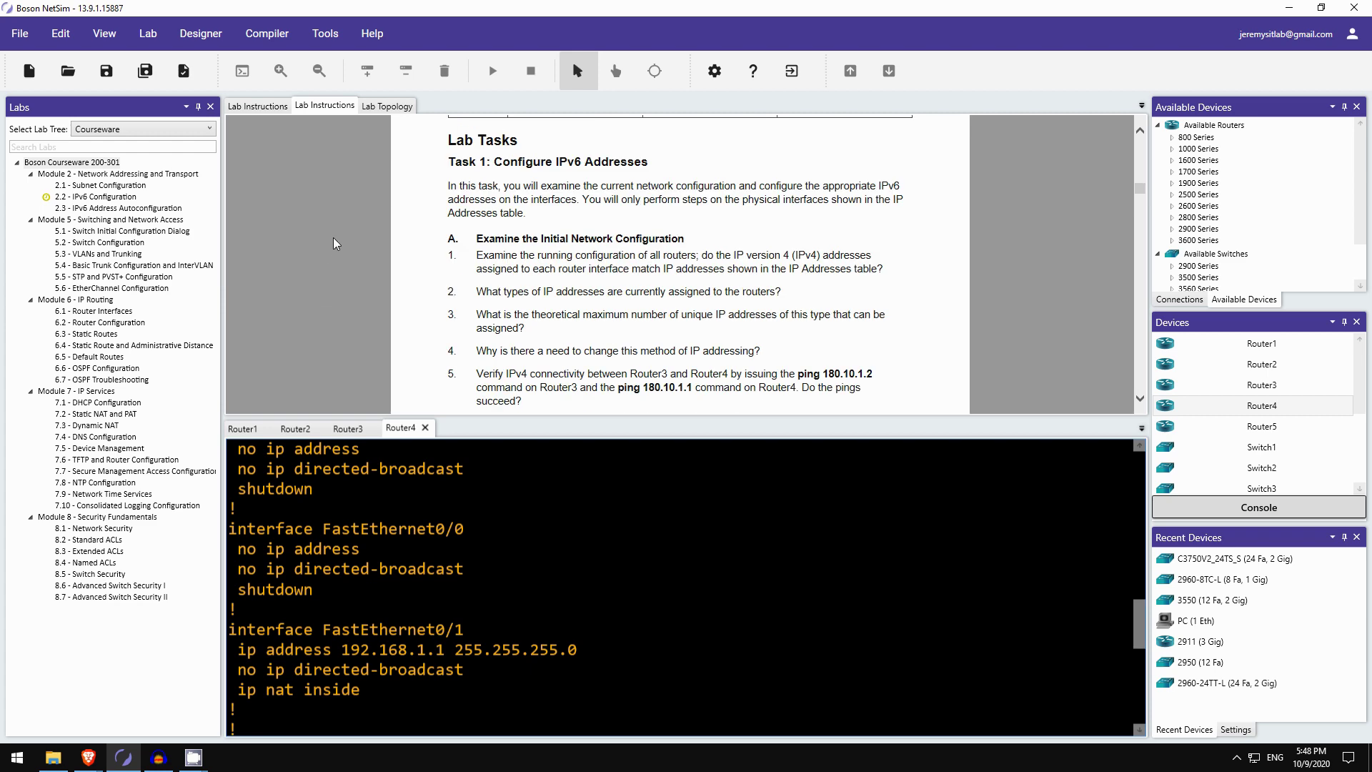
pyautogui.scroll(-1, 341, 238)
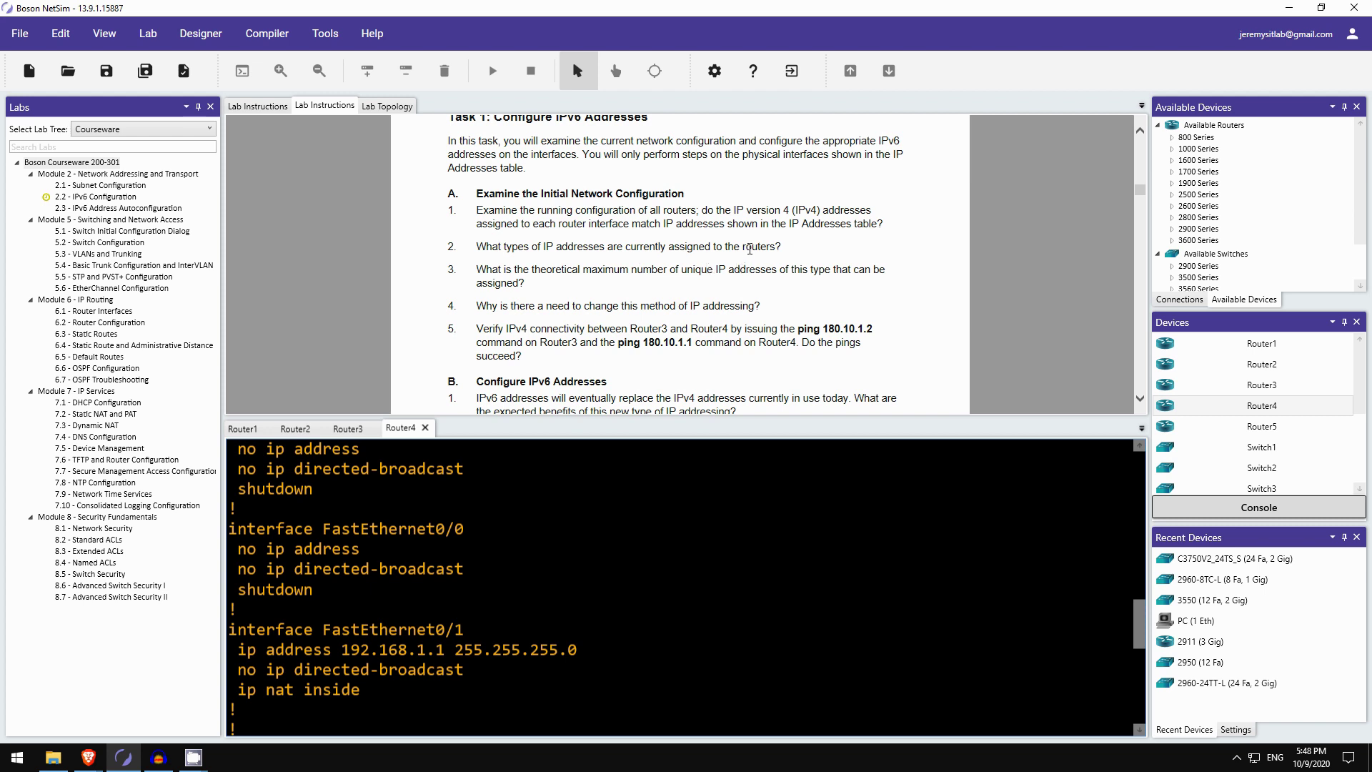
pyautogui.scroll(5, 728, 272)
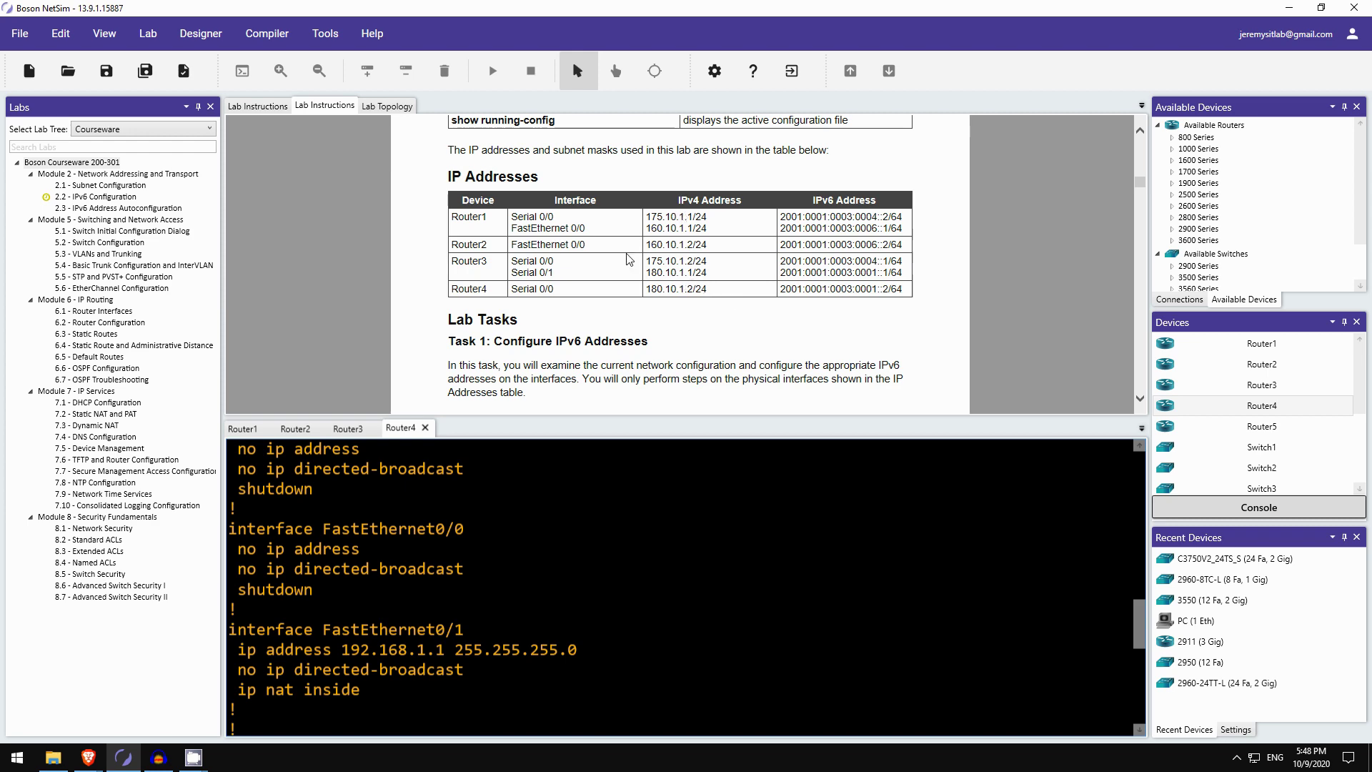
pyautogui.scroll(-3, 679, 264)
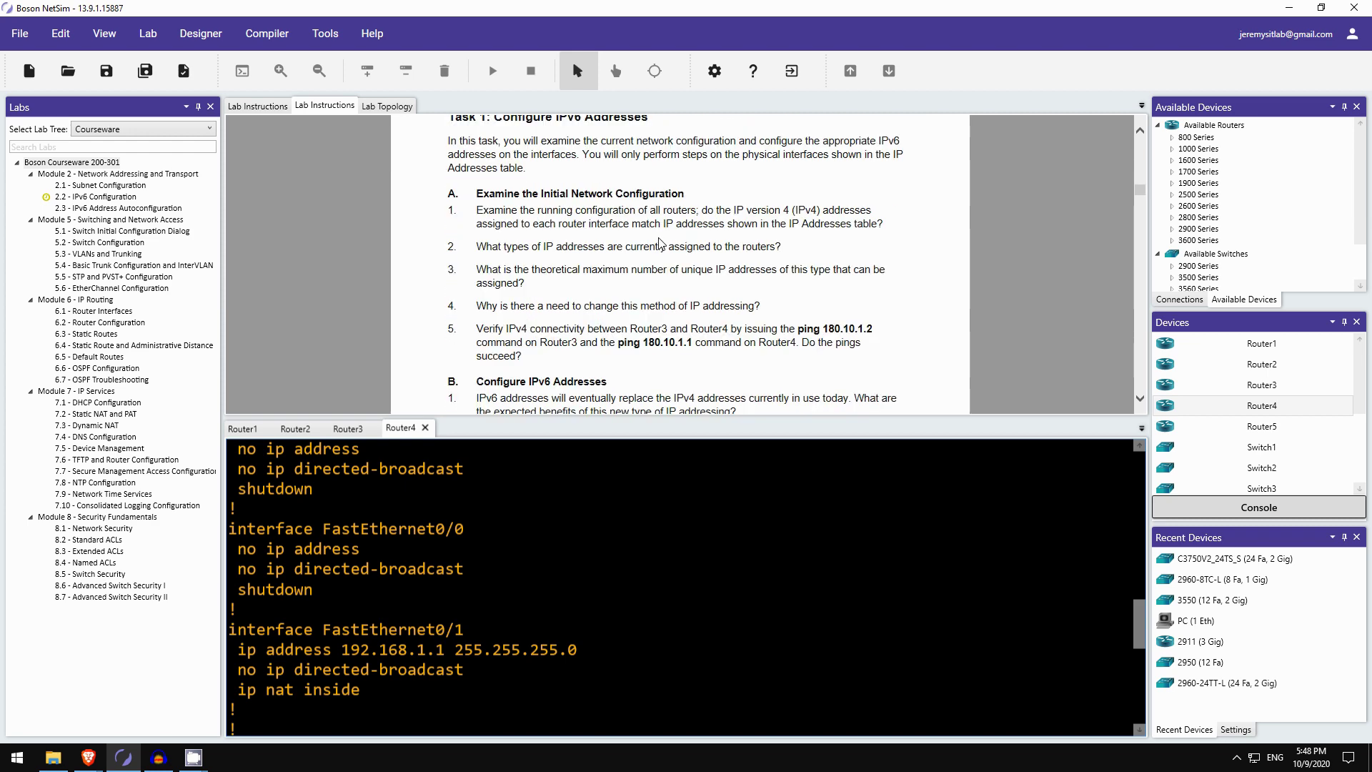
pyautogui.scroll(-1, 565, 250)
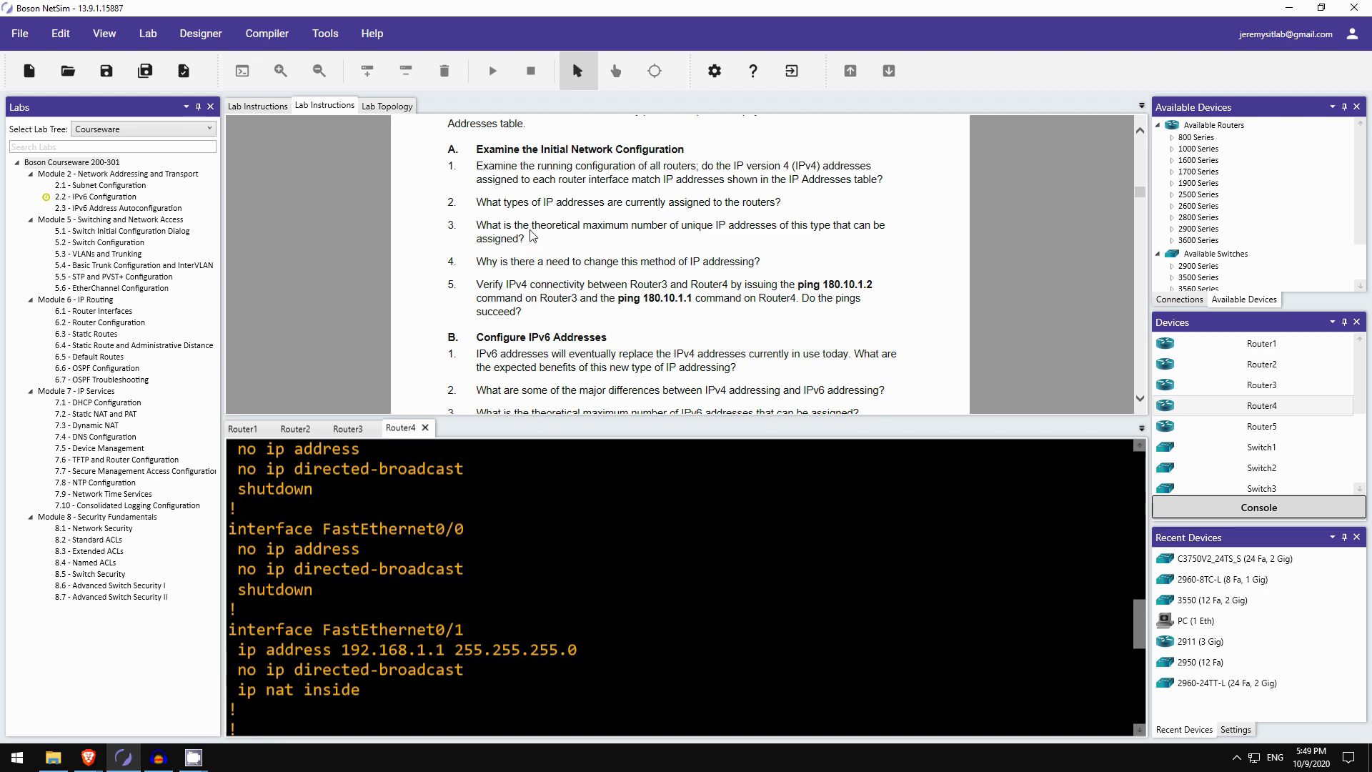
pyautogui.scroll(-15, 529, 213)
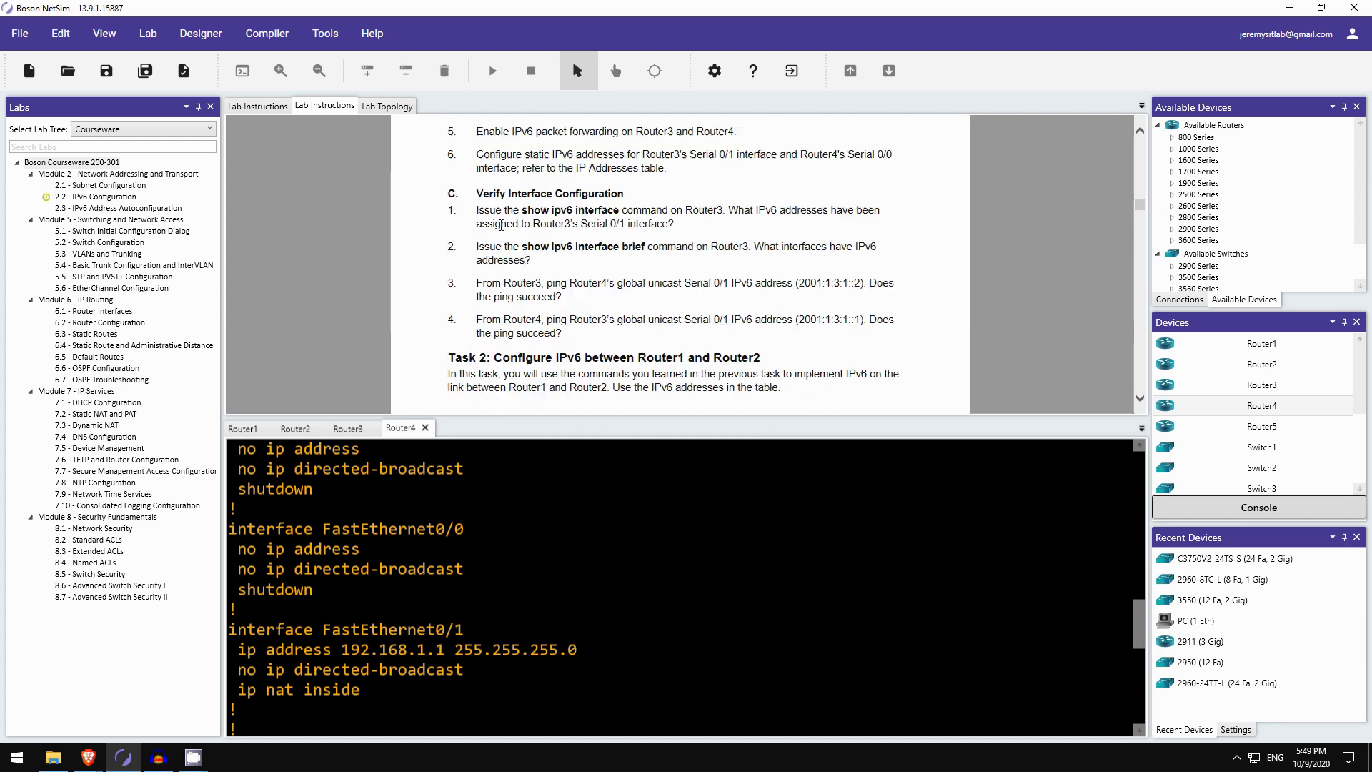
pyautogui.scroll(-5, 501, 225)
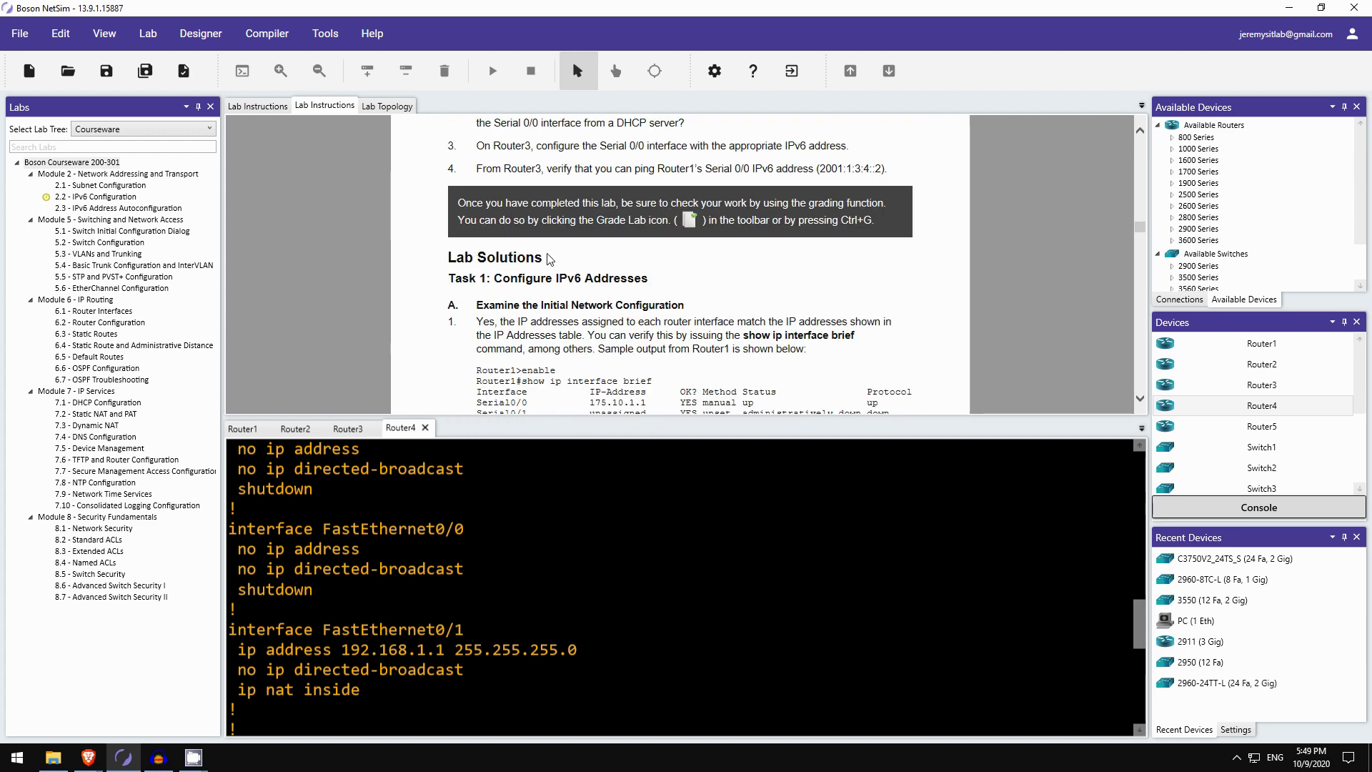
pyautogui.scroll(-5, 555, 259)
pyautogui.scroll(-1, 564, 214)
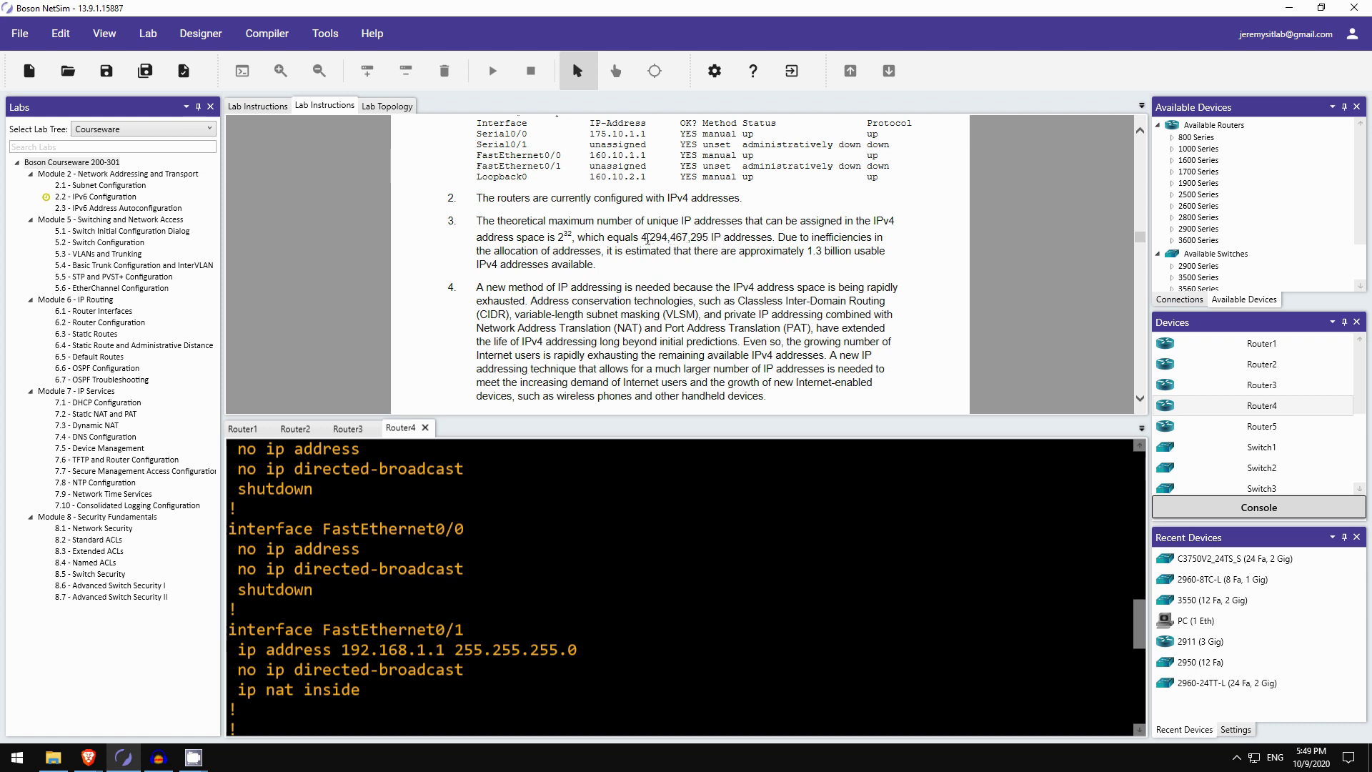
pyautogui.scroll(10, 673, 236)
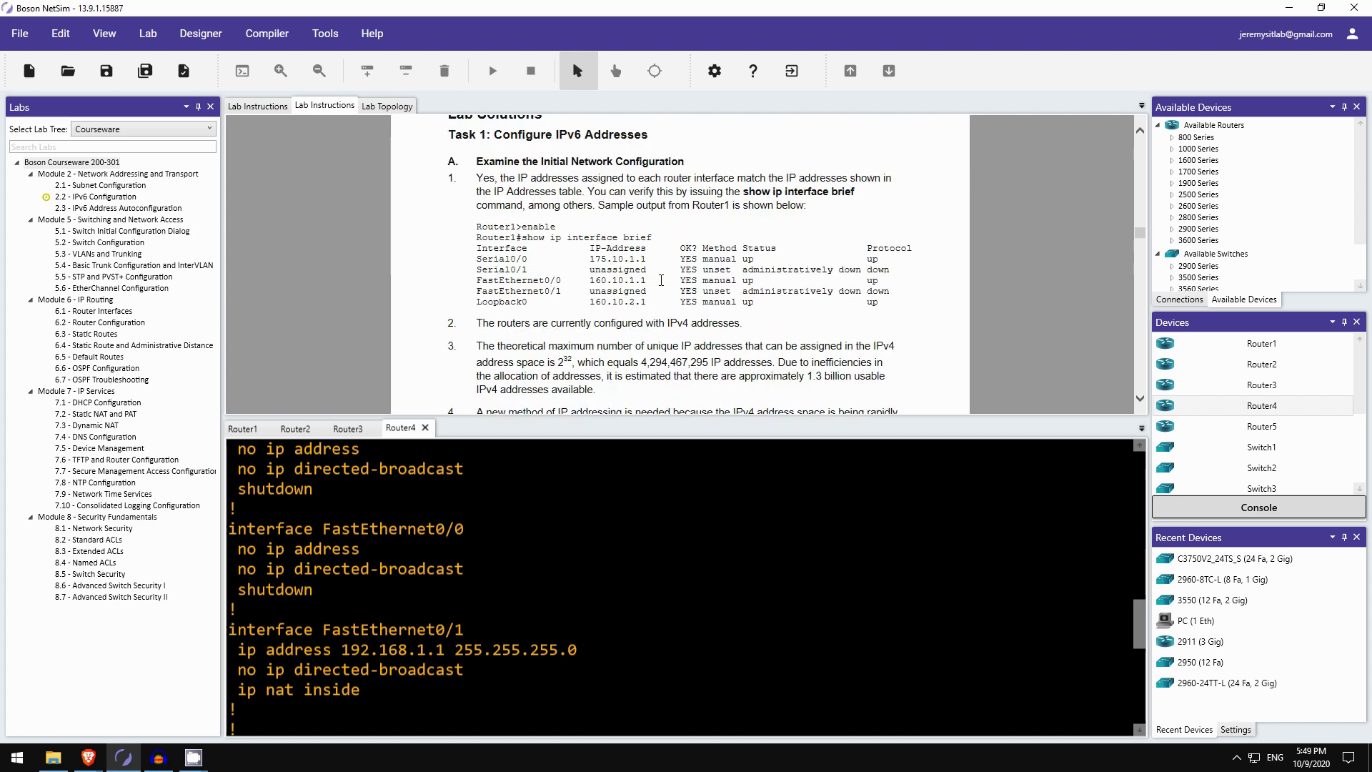
pyautogui.scroll(8, 643, 274)
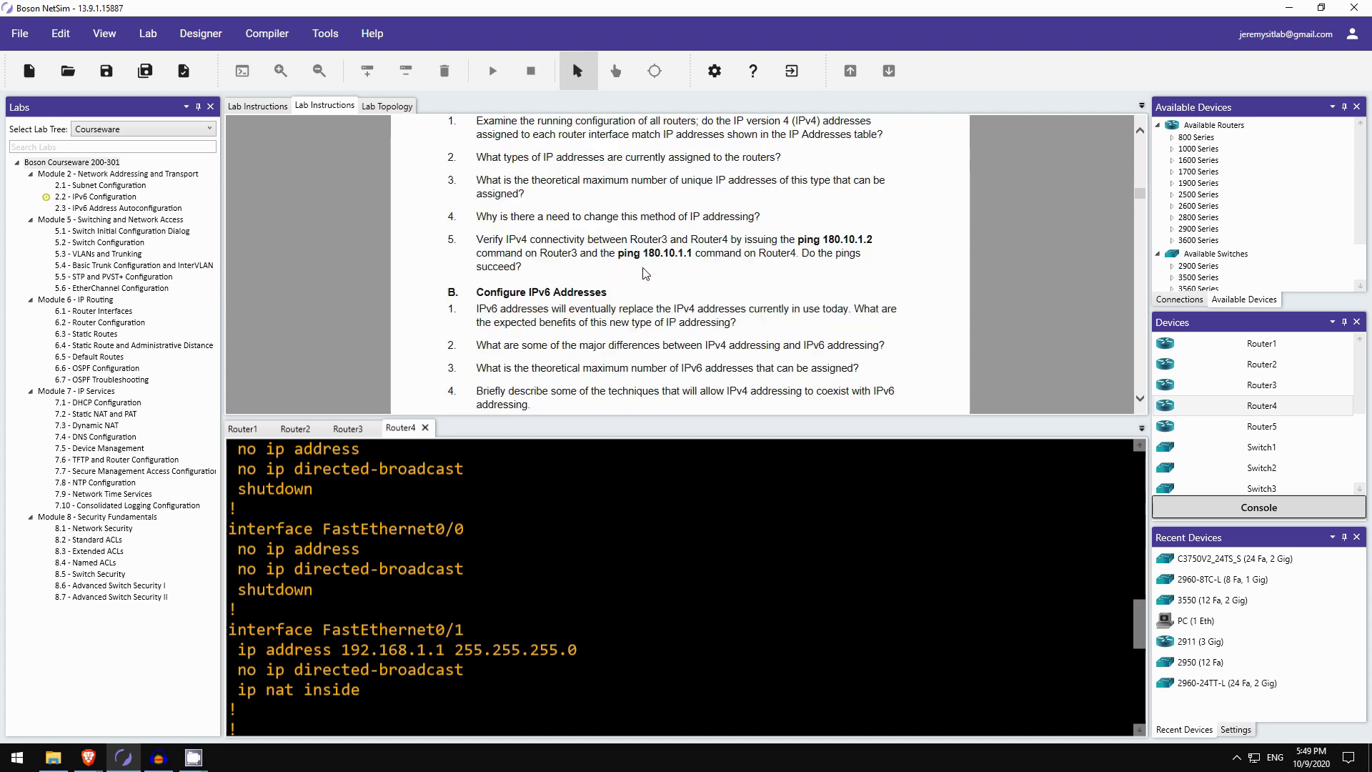
pyautogui.scroll(-1, 584, 246)
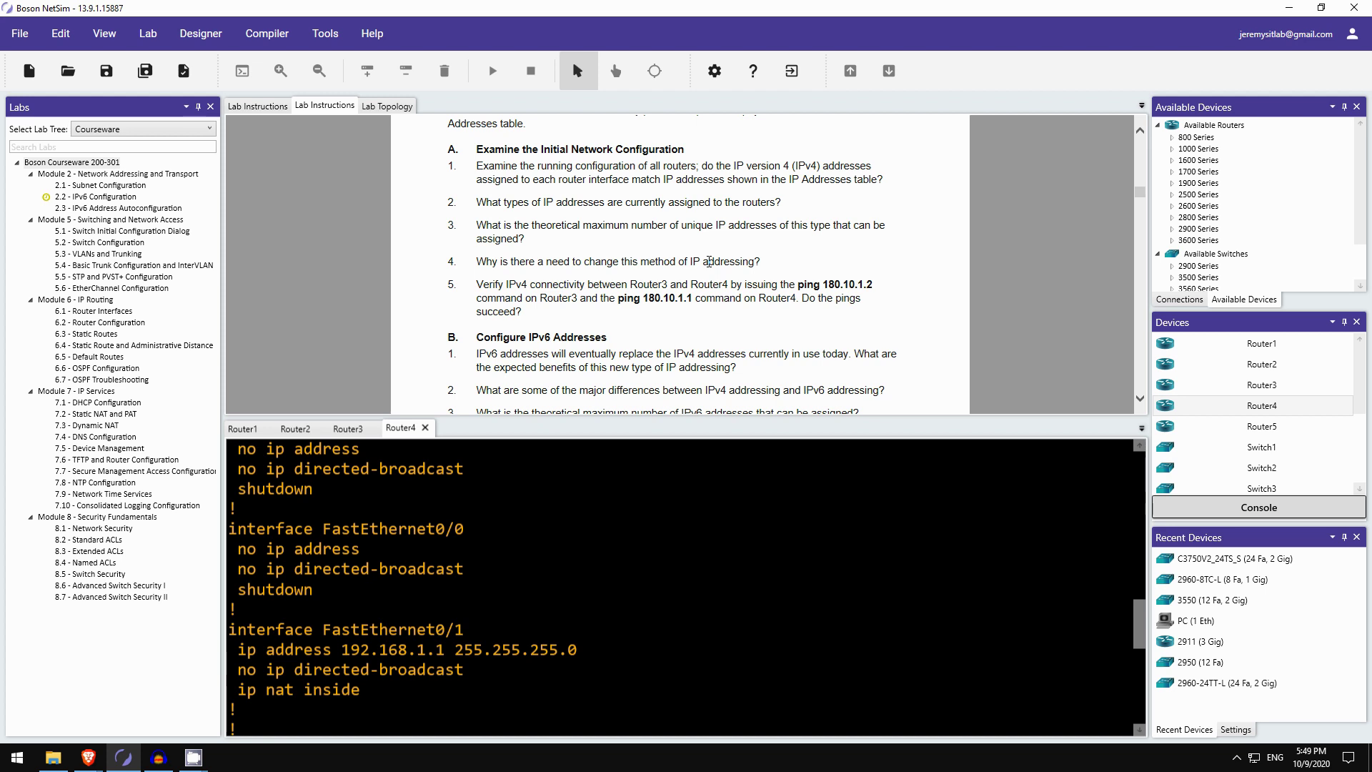
pyautogui.scroll(-1, 710, 261)
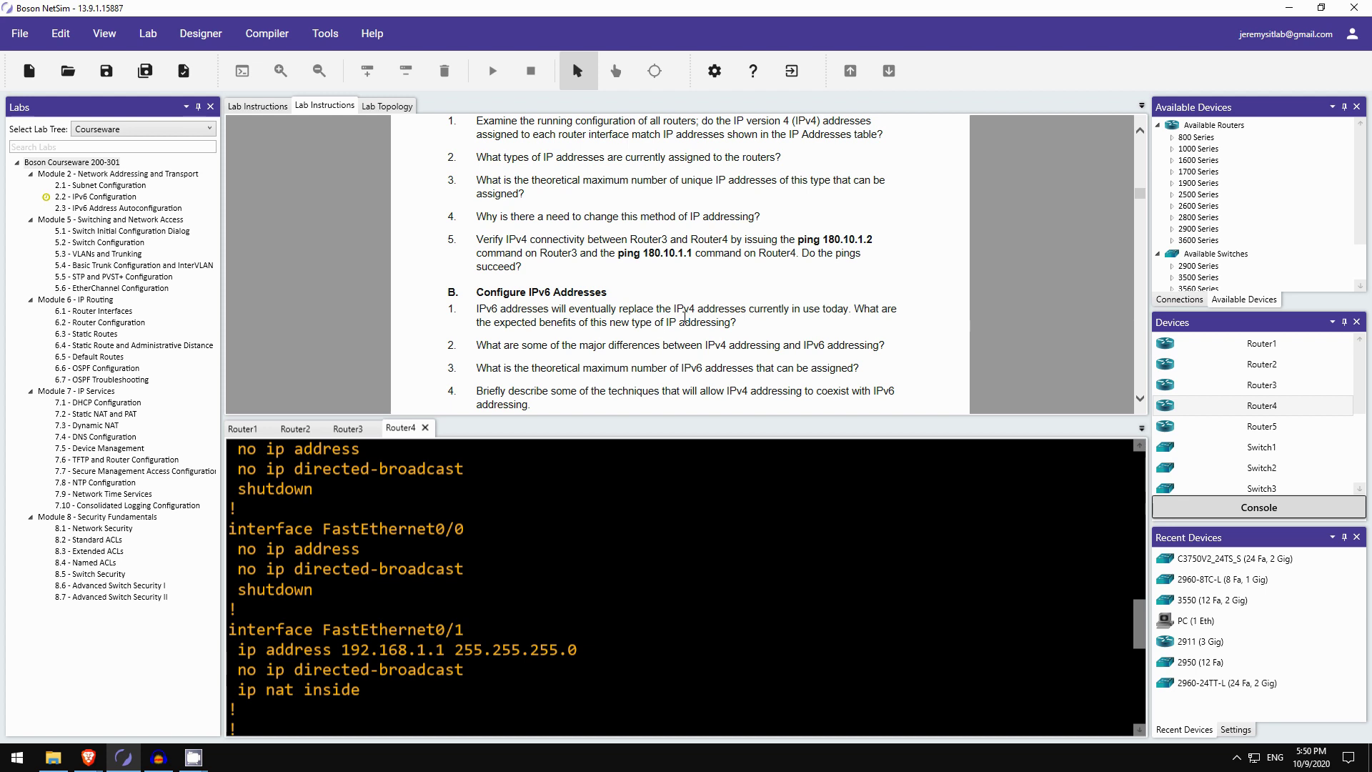
# Step: Ping 180.10.1.1 from Router4 and 180.10.1.2 from Router3, both at 100 percent success
pyautogui.scroll(-7, 401, 701)
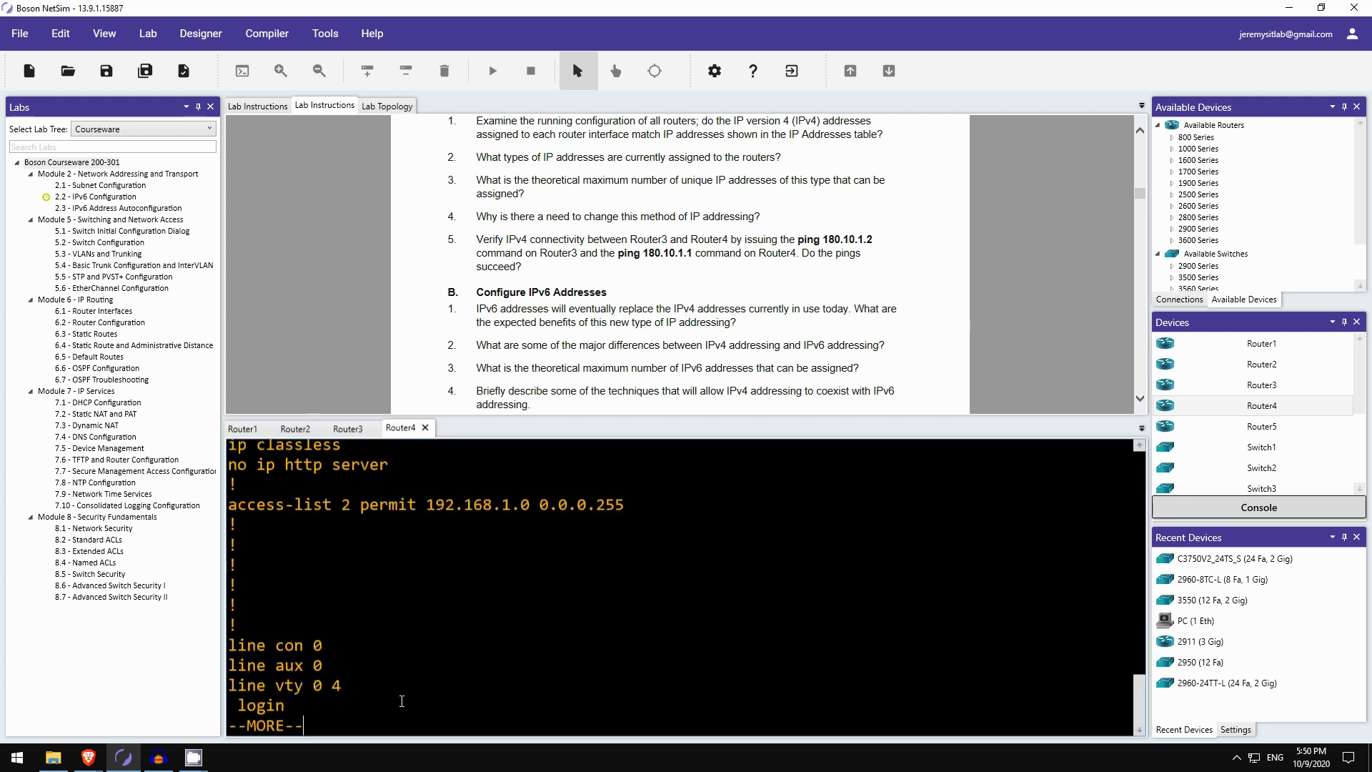
pyautogui.press('space')
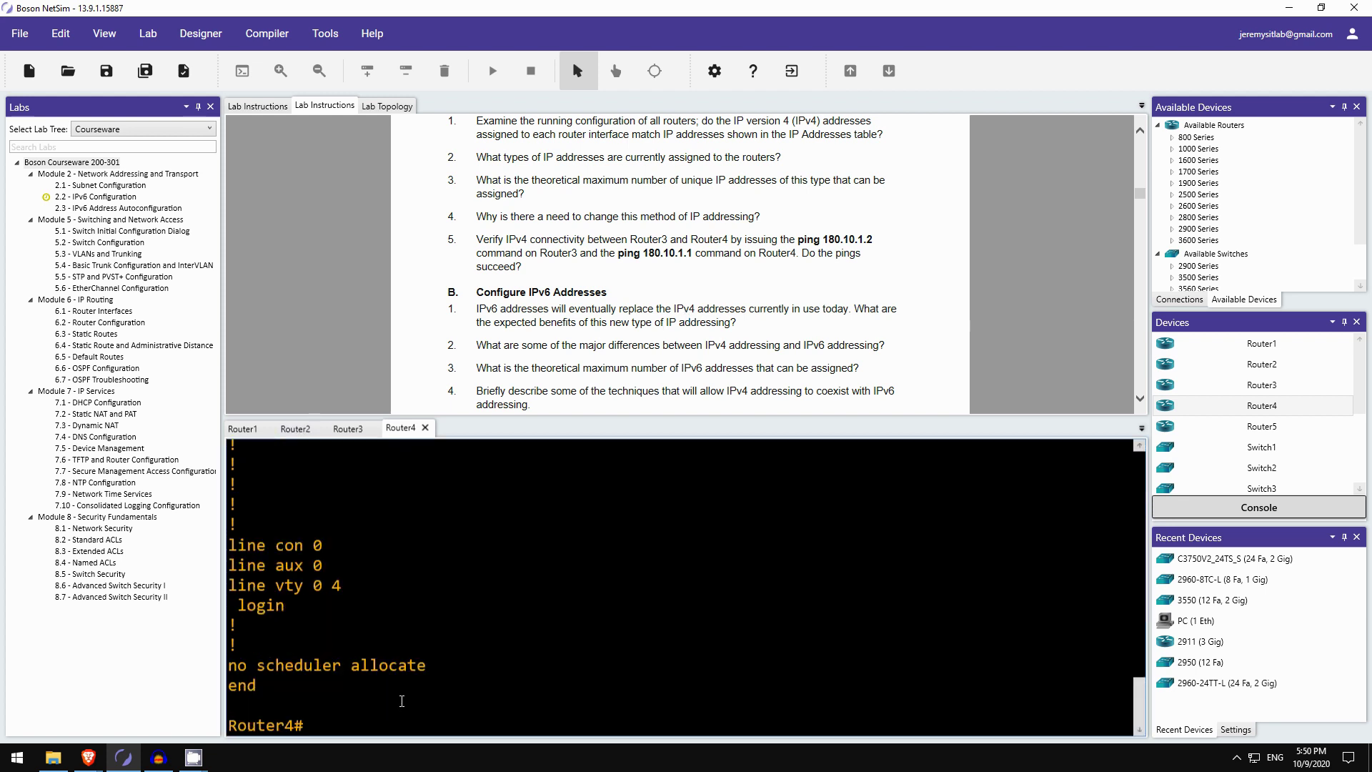
pyautogui.write('ping 180.10.1.1')
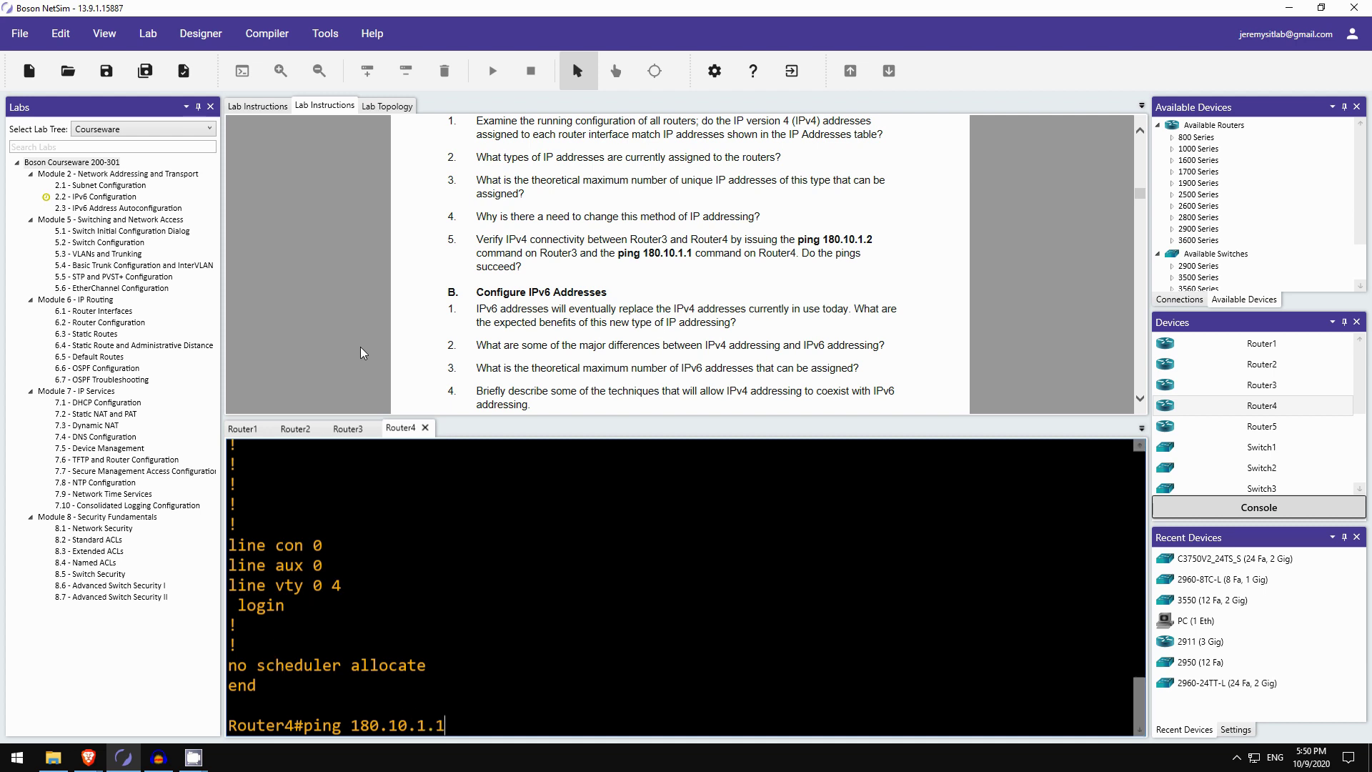
pyautogui.press('Return')
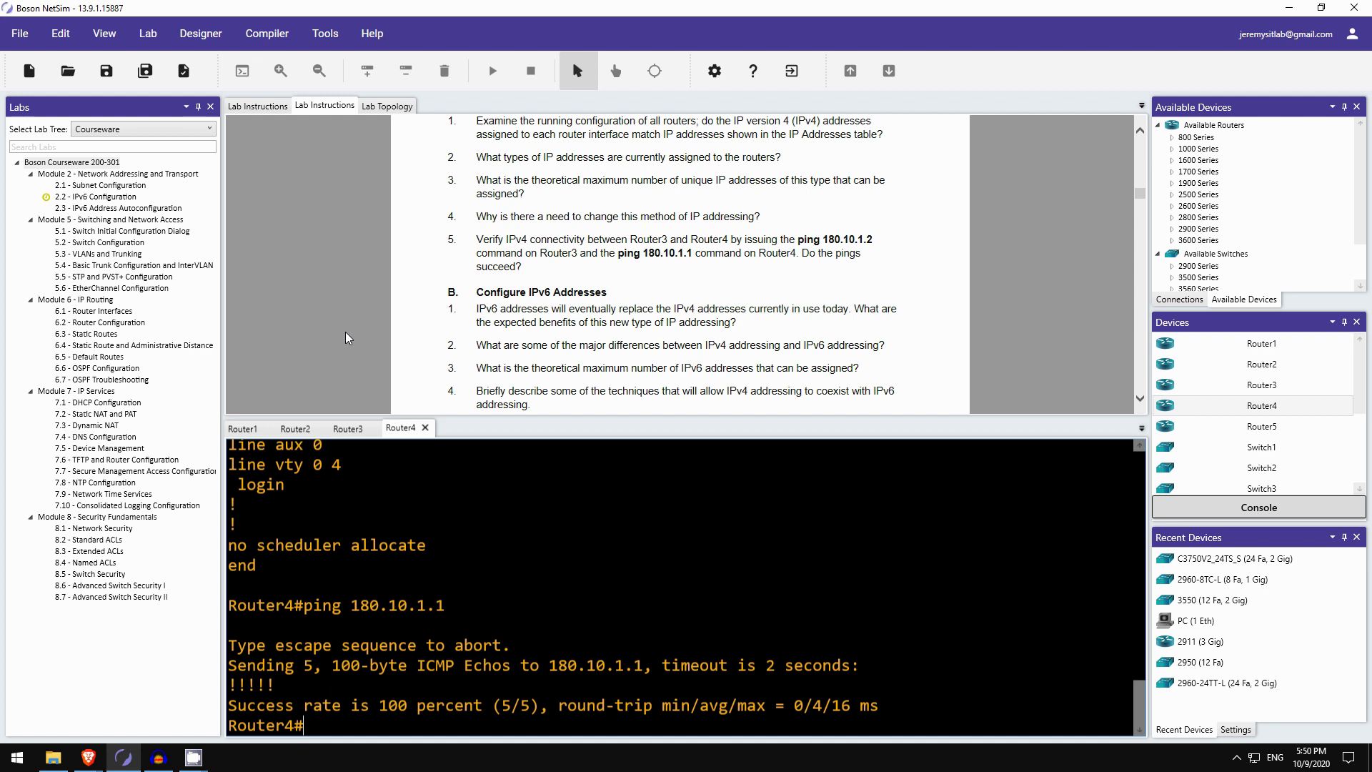
pyautogui.click(348, 428)
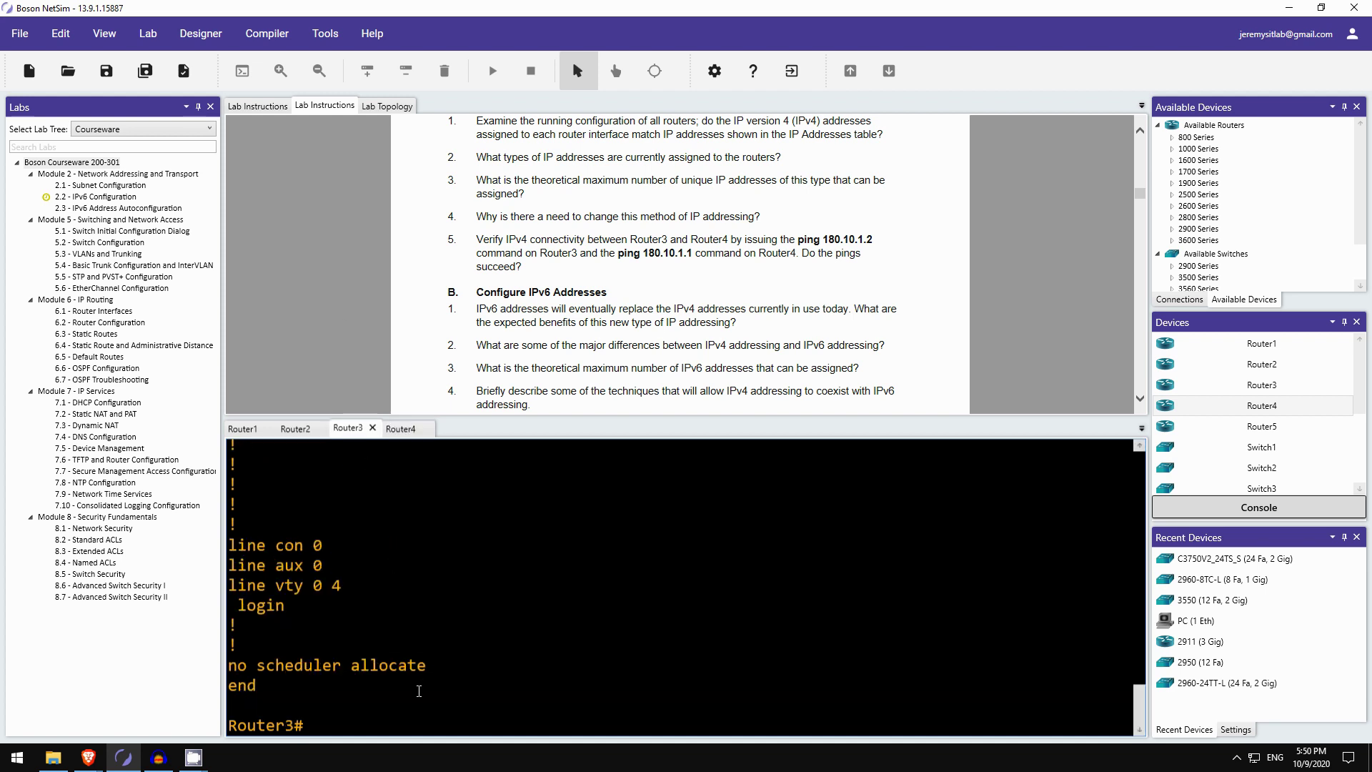
pyautogui.write('ping 180.10.1.2')
pyautogui.press('Return')
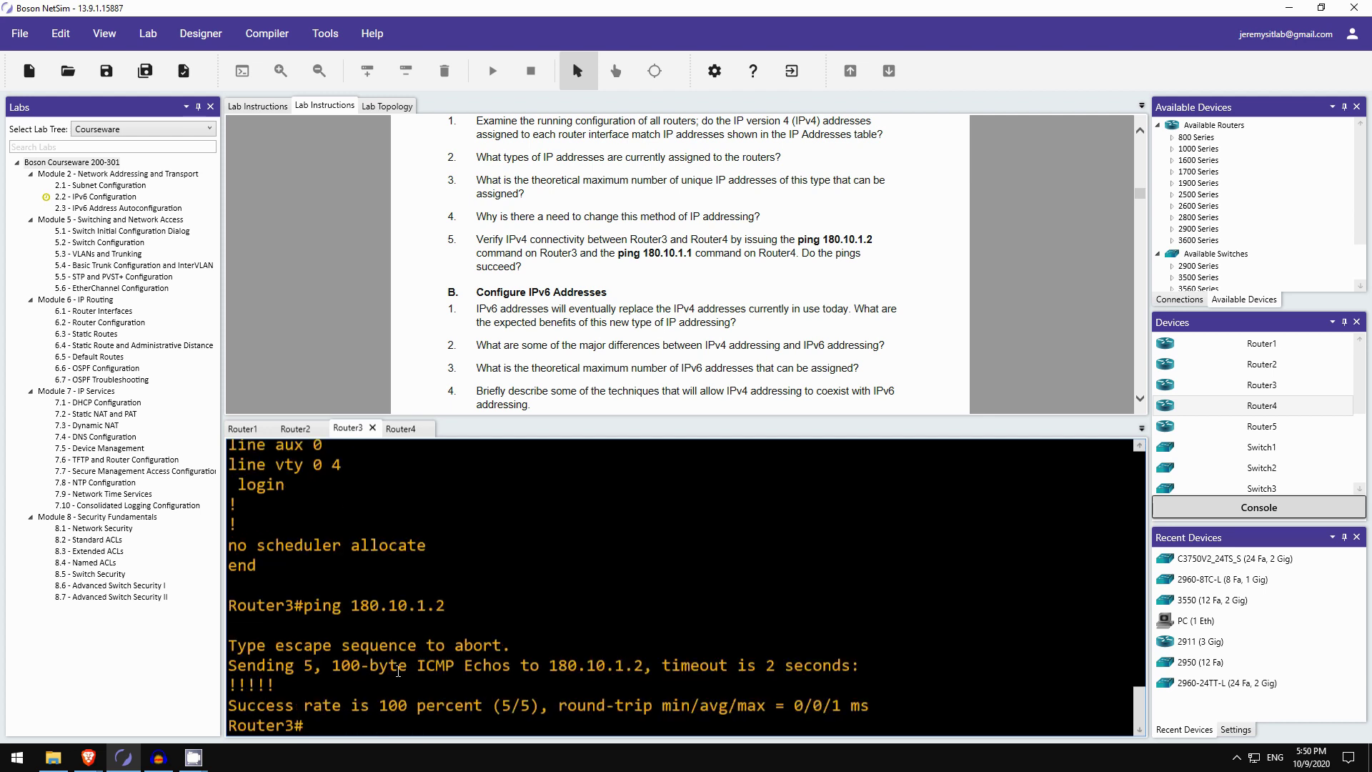
pyautogui.scroll(-2, 334, 262)
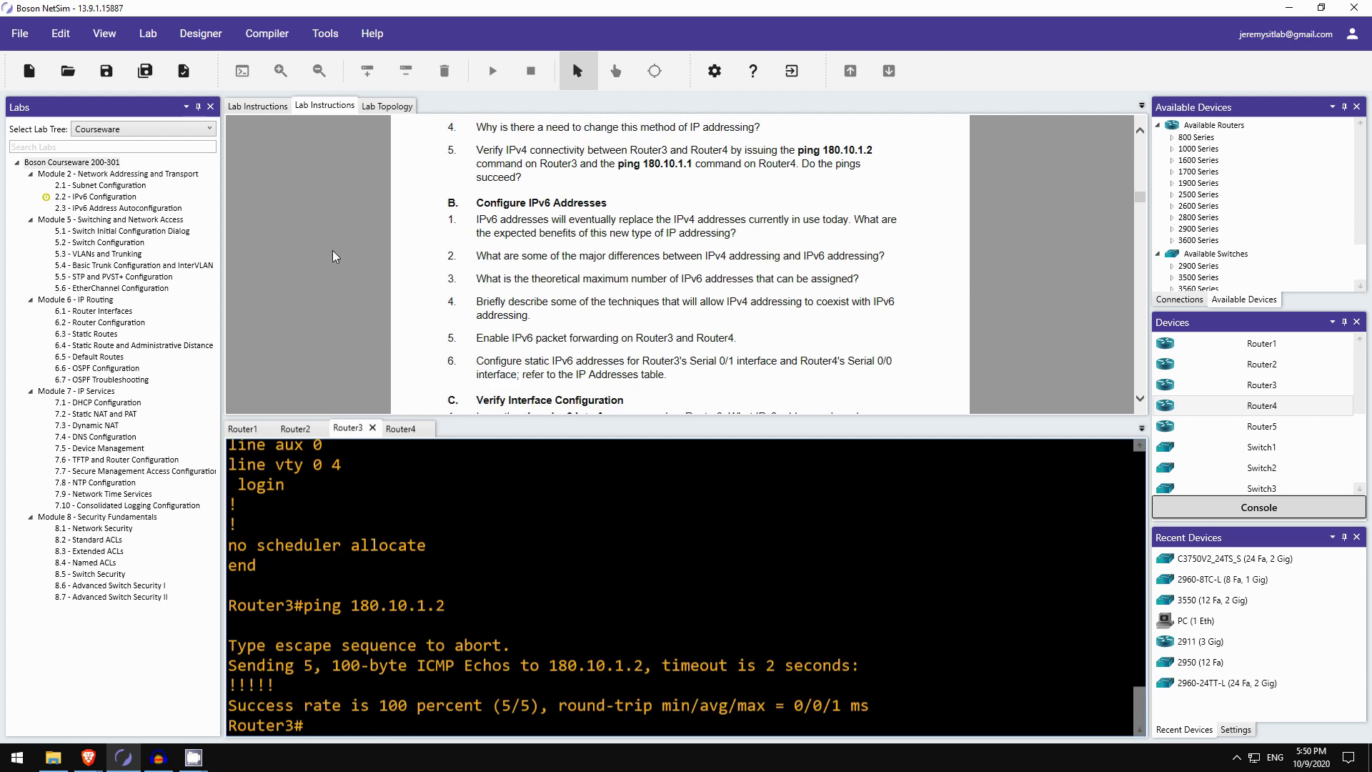
pyautogui.scroll(-1, 469, 164)
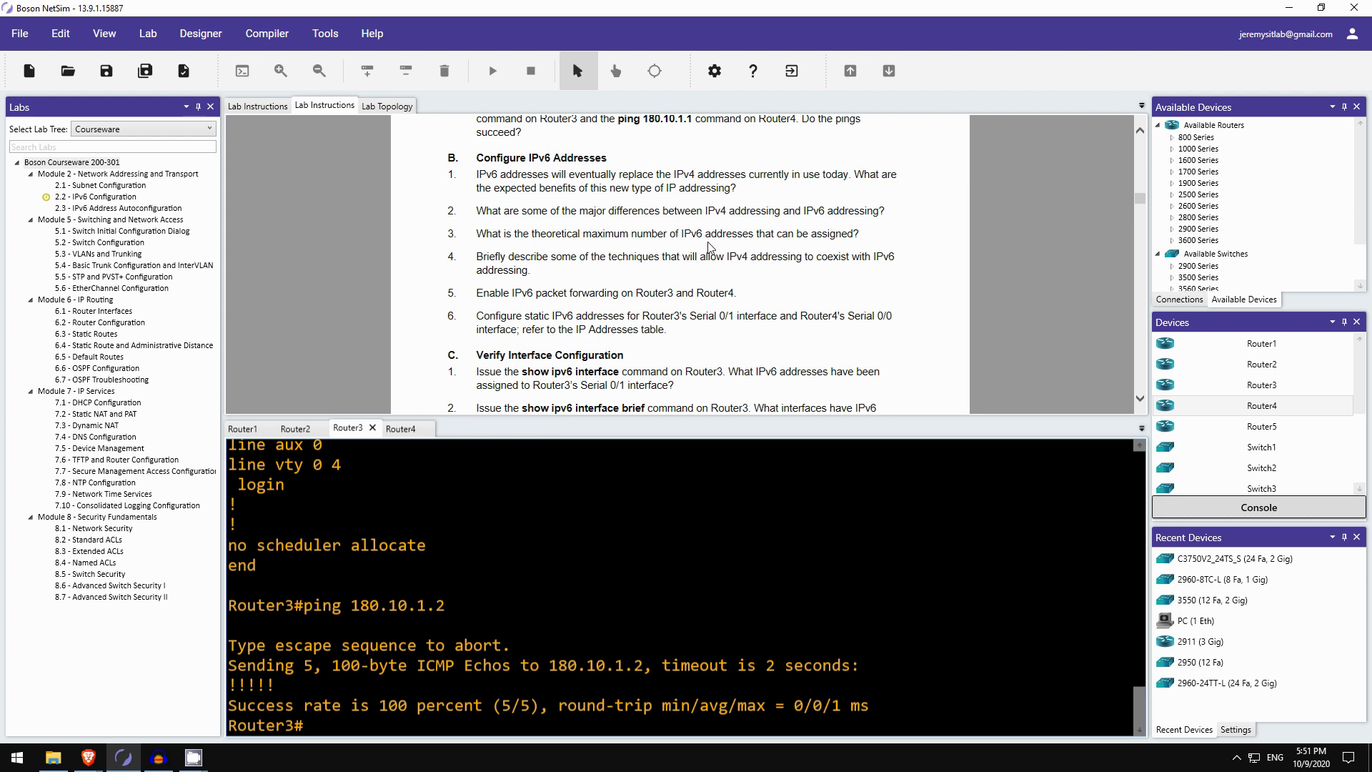
pyautogui.scroll(-3, 547, 257)
pyautogui.scroll(-20, 546, 257)
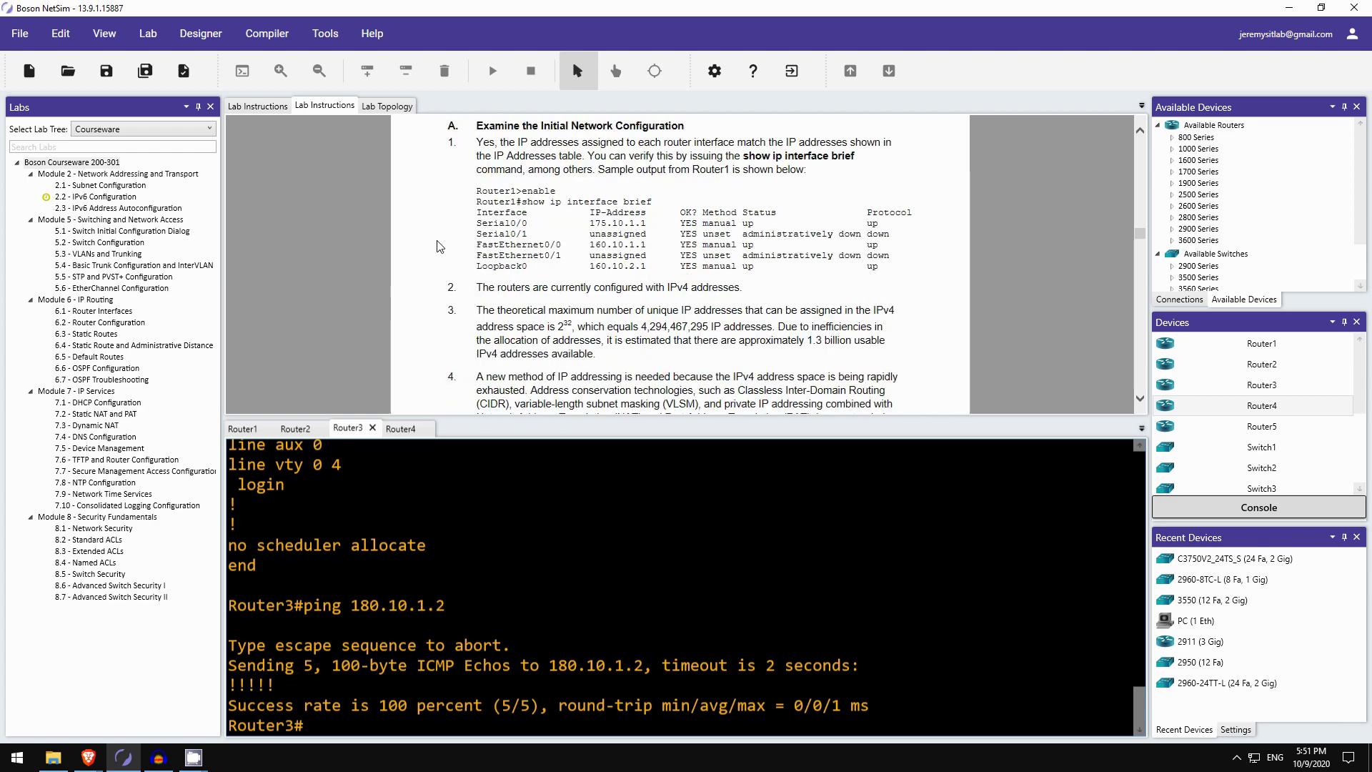
pyautogui.scroll(-9, 426, 244)
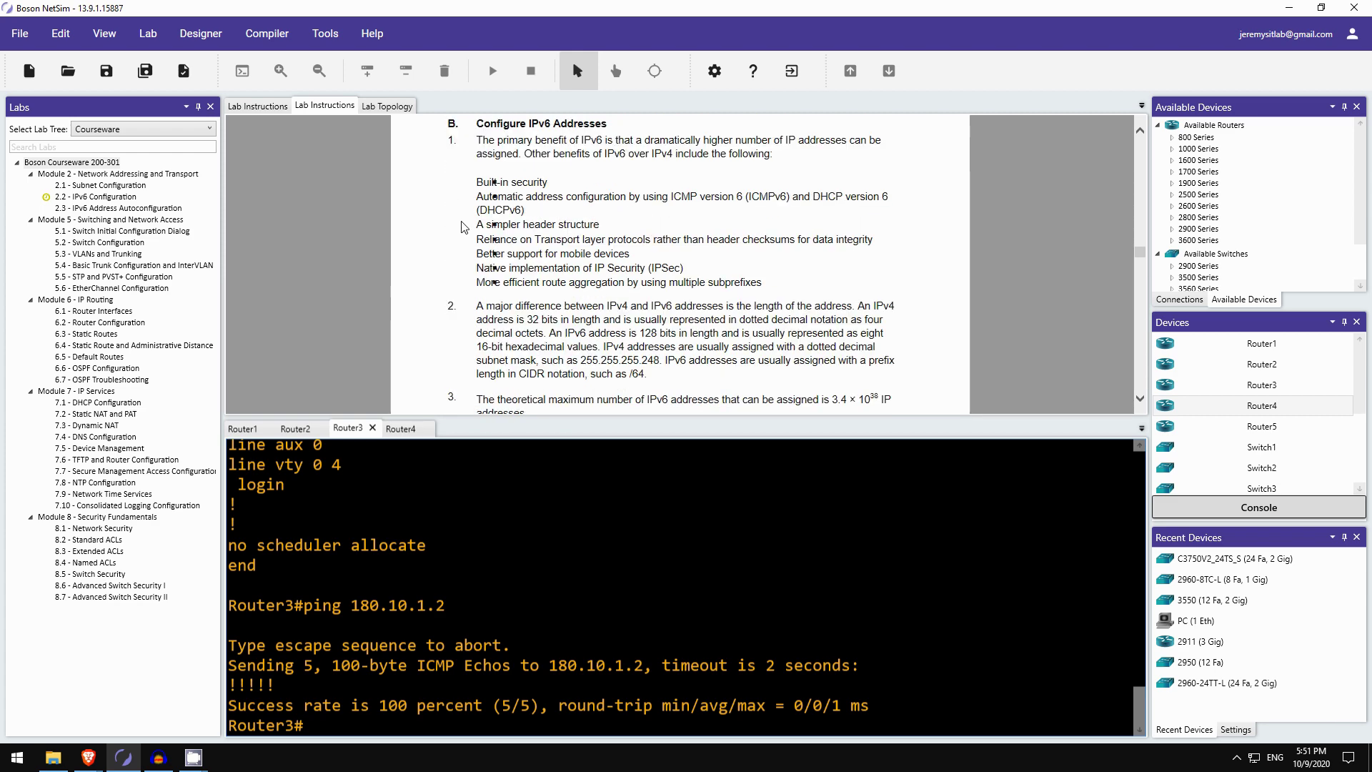
pyautogui.scroll(-4, 464, 225)
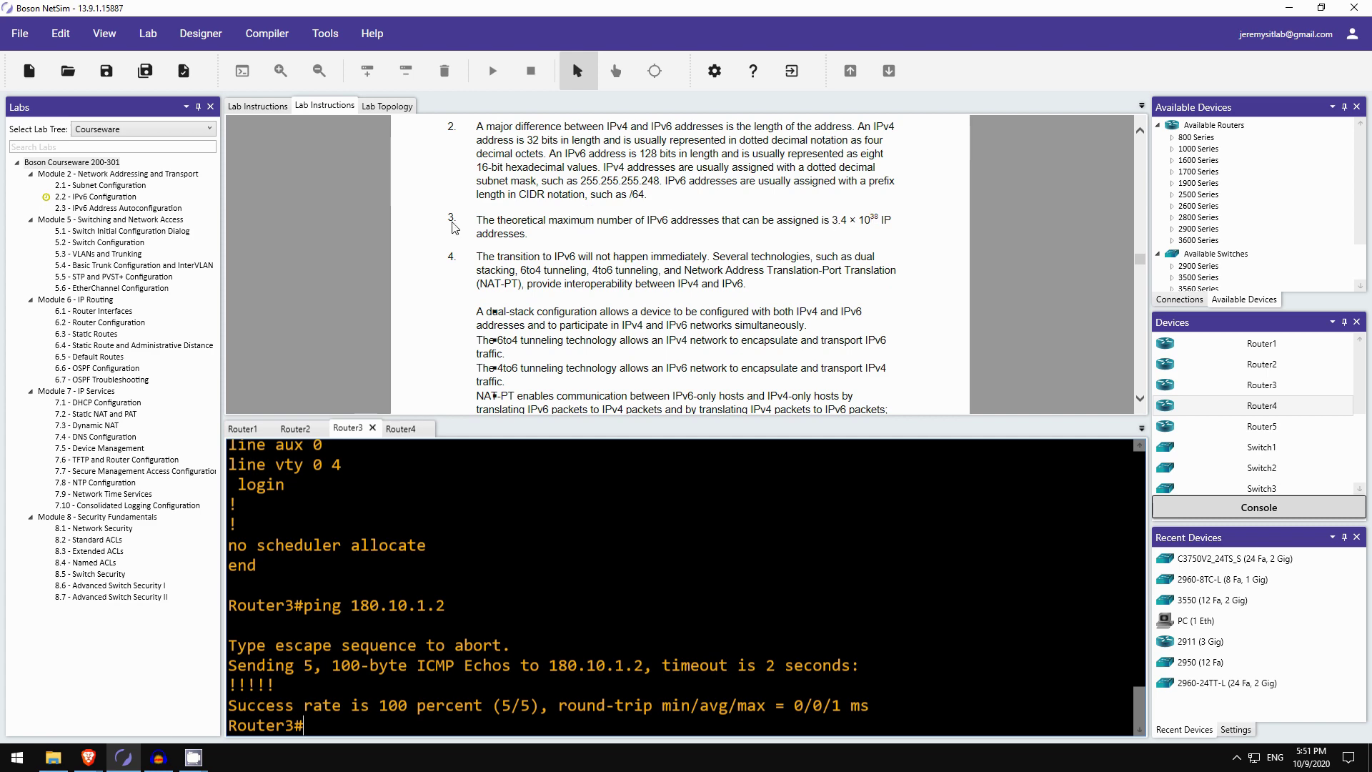
pyautogui.scroll(10, 449, 257)
pyautogui.scroll(10, 443, 266)
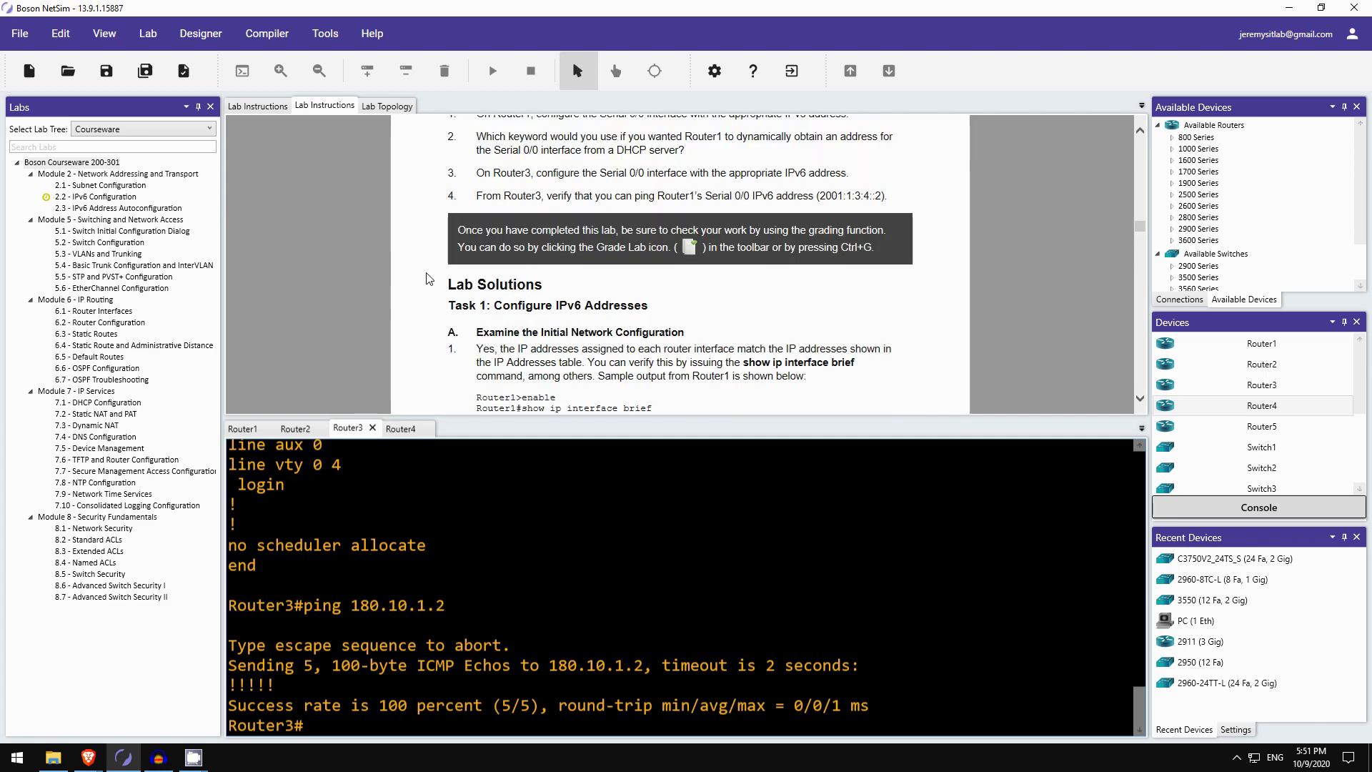
pyautogui.scroll(10, 437, 284)
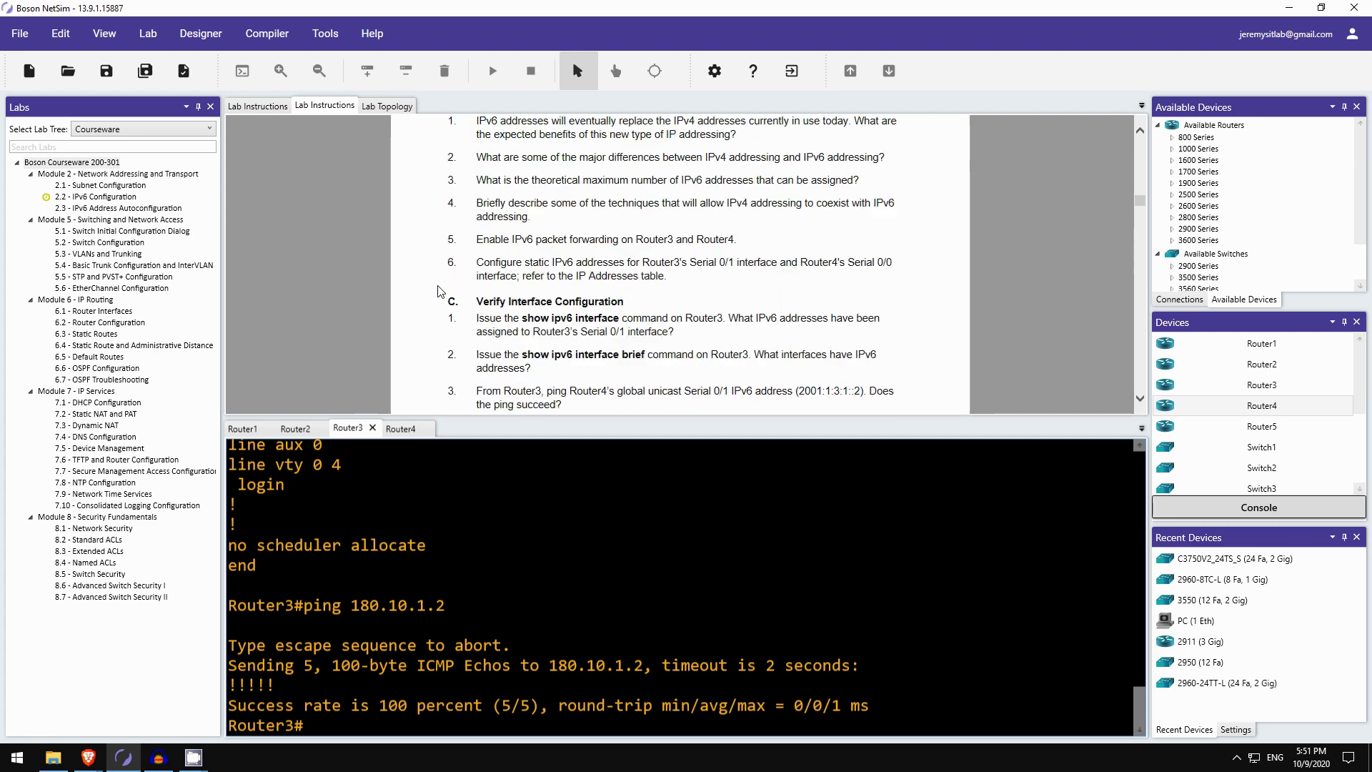
pyautogui.scroll(-5, 437, 290)
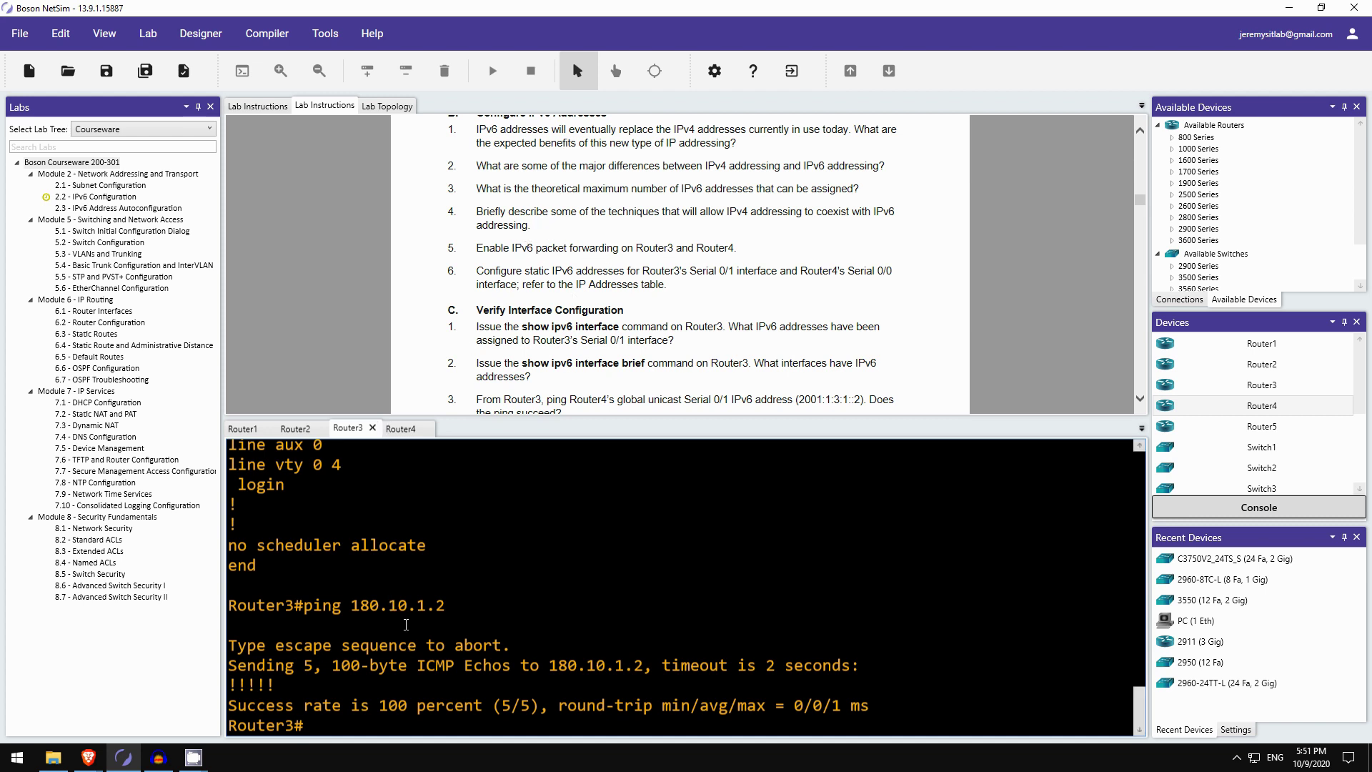
pyautogui.press('Return')
pyautogui.write('conf t')
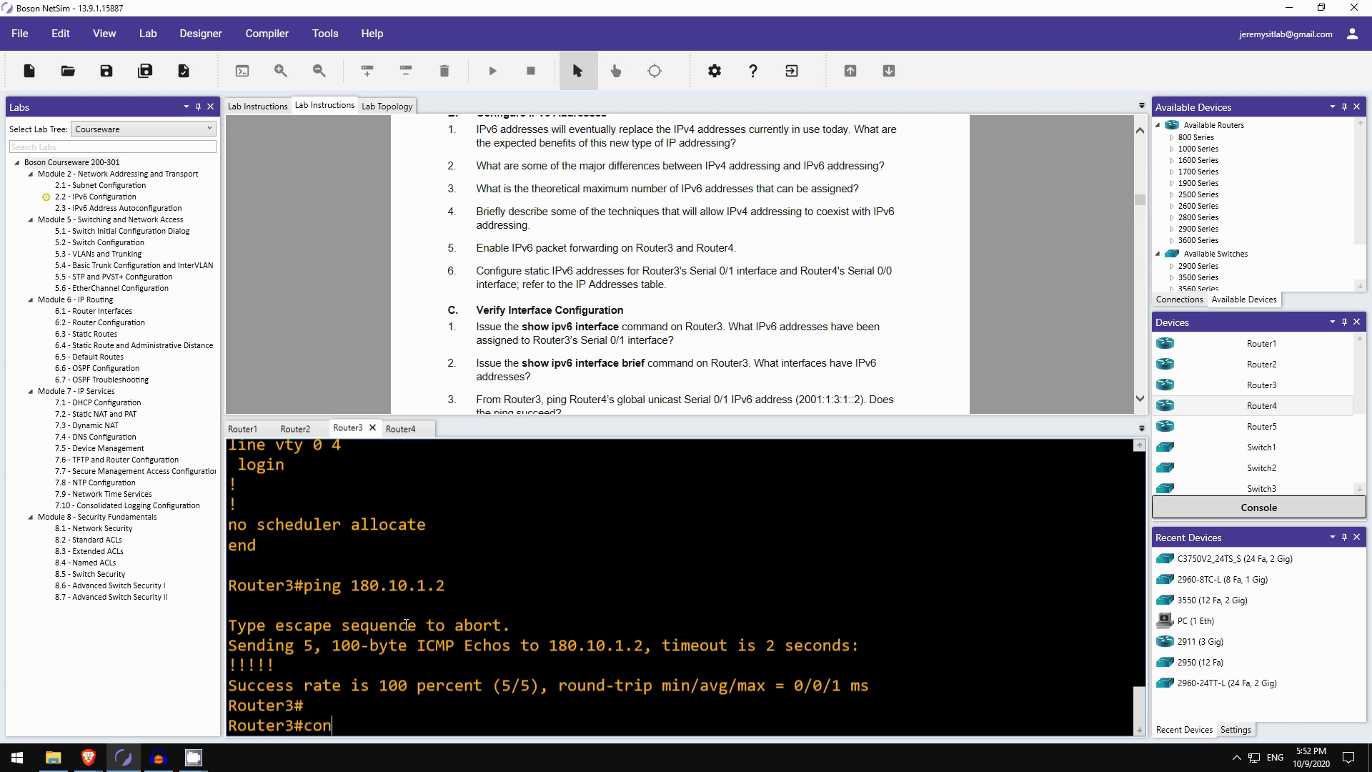
pyautogui.press('Return')
pyautogui.write('ipv6 uni')
pyautogui.press('Tab')
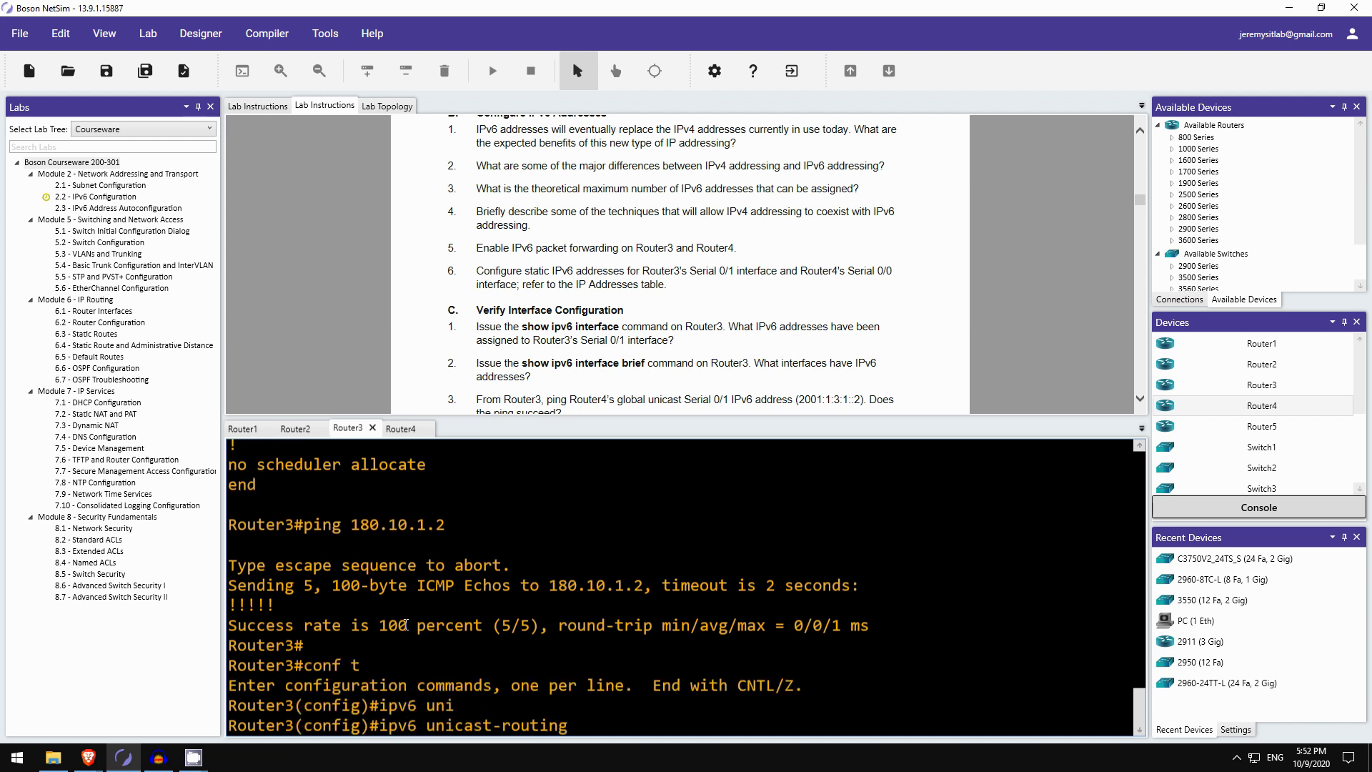
pyautogui.press('Return')
pyautogui.click(404, 428)
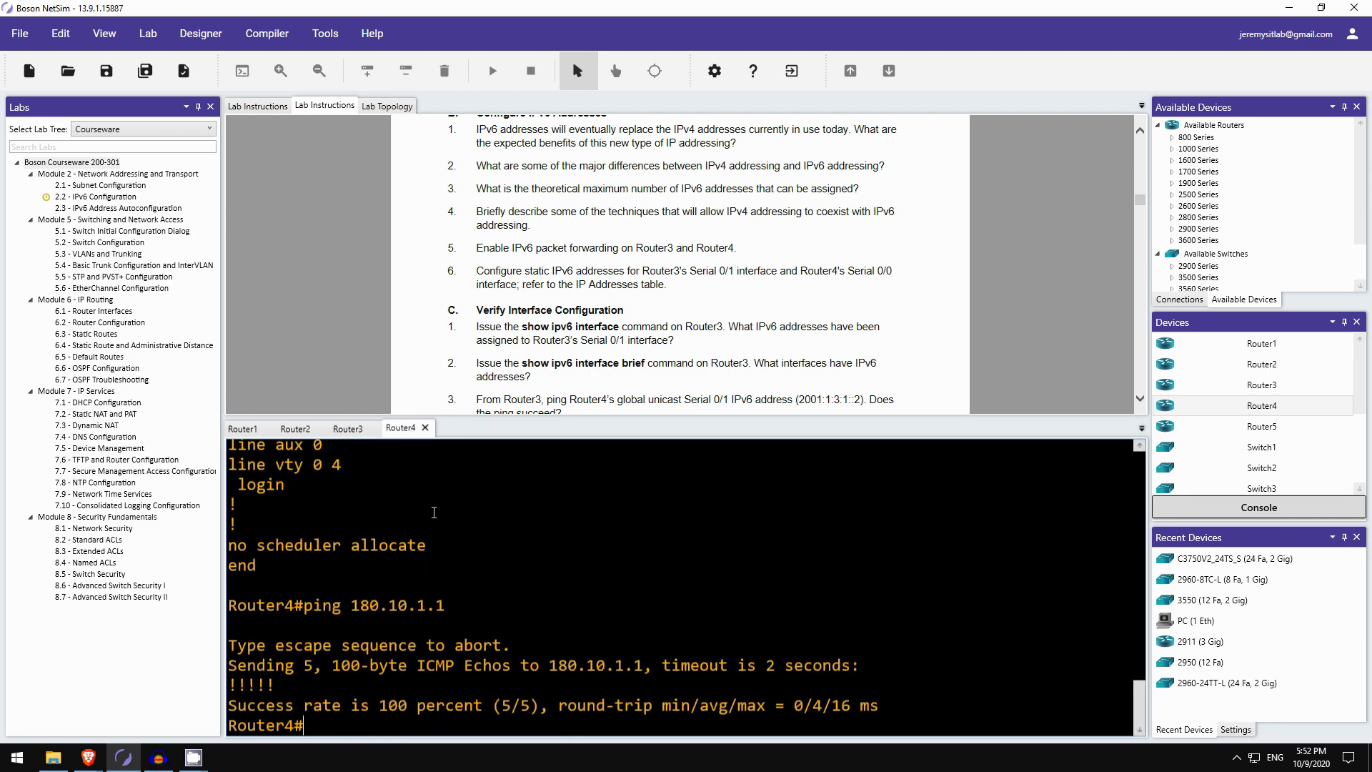
pyautogui.write('conf t')
pyautogui.press('Return')
pyautogui.write('ipv6 uni')
pyautogui.press('Tab')
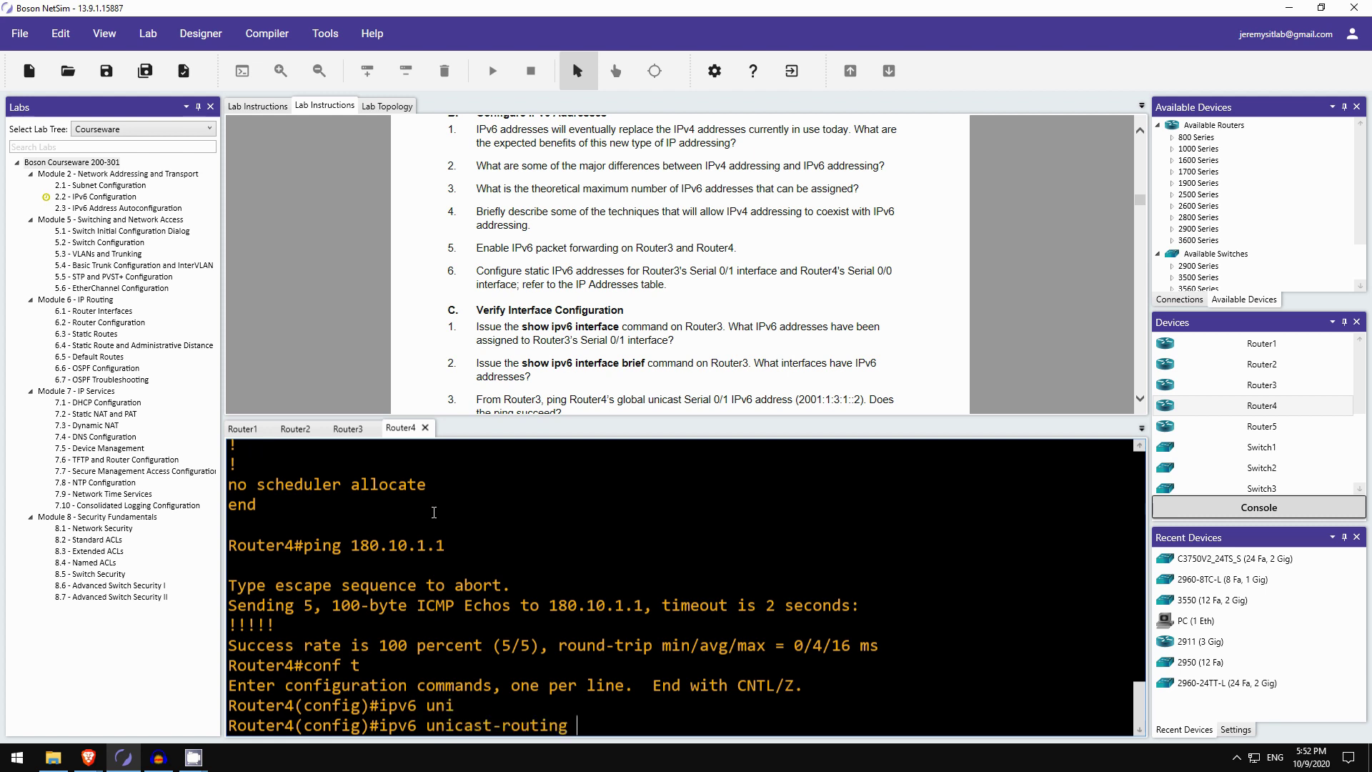
pyautogui.press('Return')
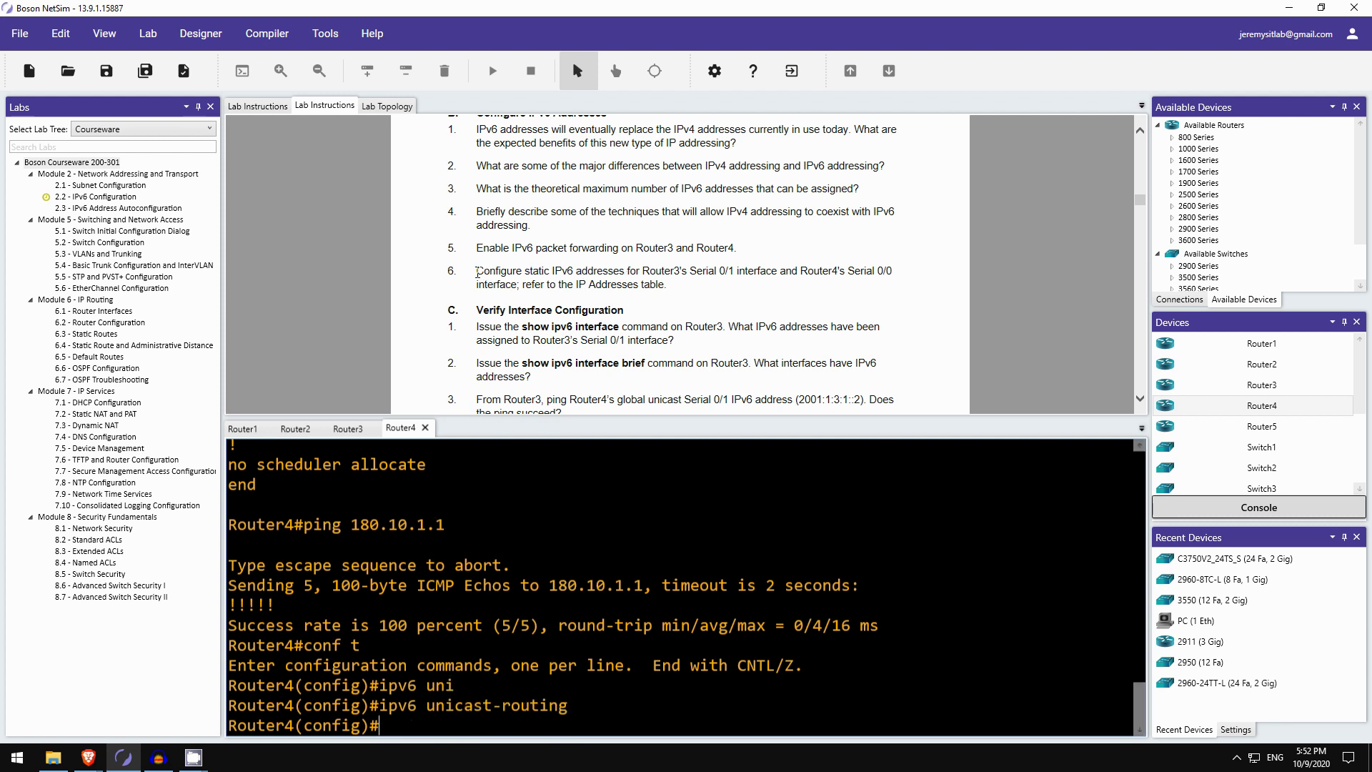
pyautogui.scroll(2, 463, 238)
pyautogui.scroll(-2, 462, 200)
# Step: Apply IPv6 address 2001:1:3:1::1/64 to Router3's Serial 0/0
pyautogui.scroll(8, 826, 276)
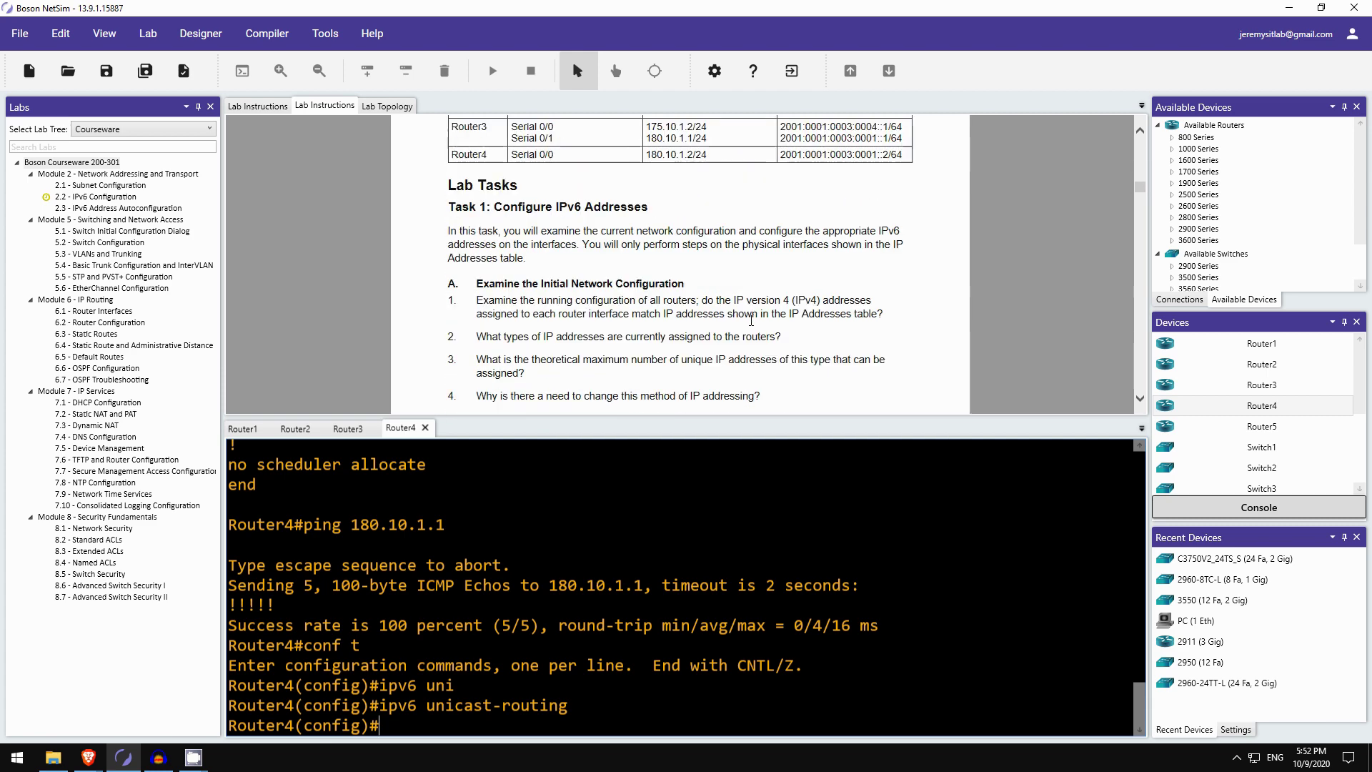
pyautogui.click(356, 427)
pyautogui.press('Return')
pyautogui.press('Return')
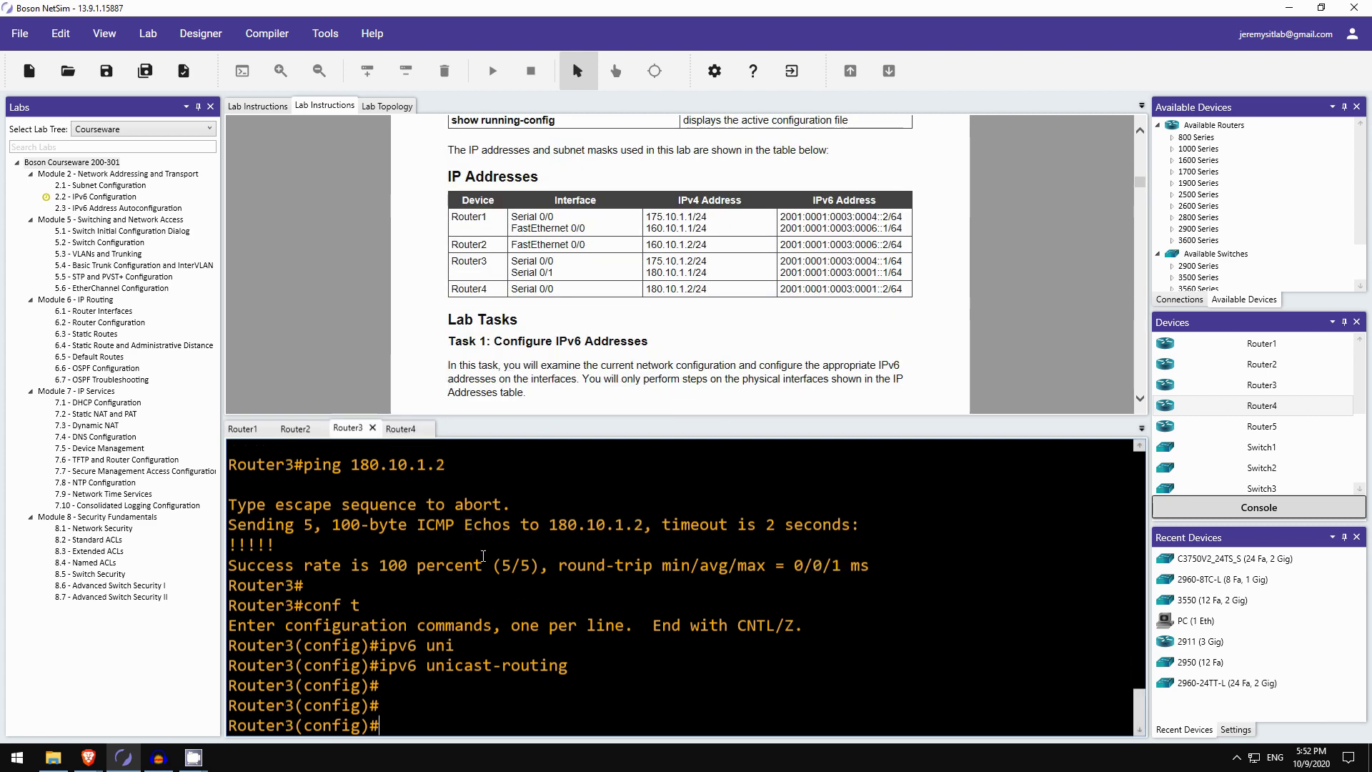
pyautogui.write('int s0/0')
pyautogui.press('Return')
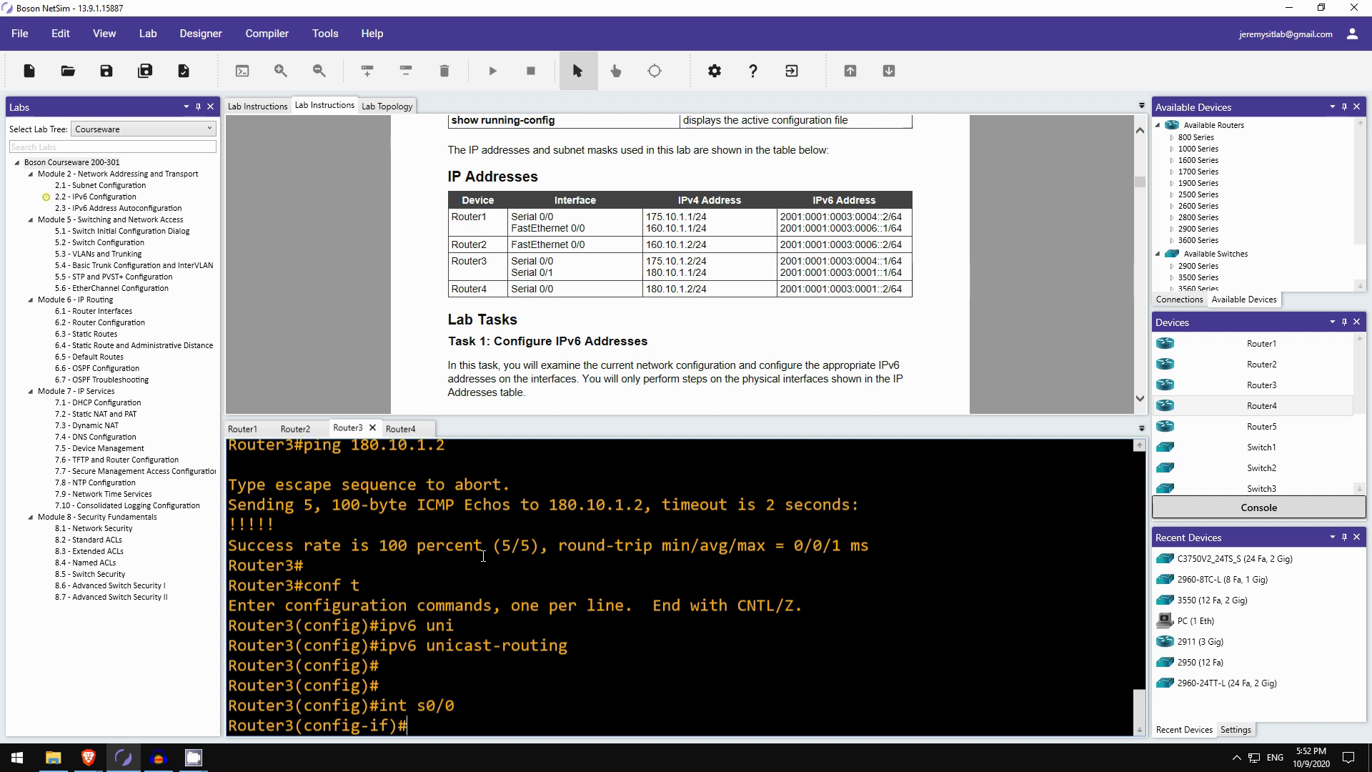
pyautogui.write('ipv6 add')
pyautogui.press('Tab')
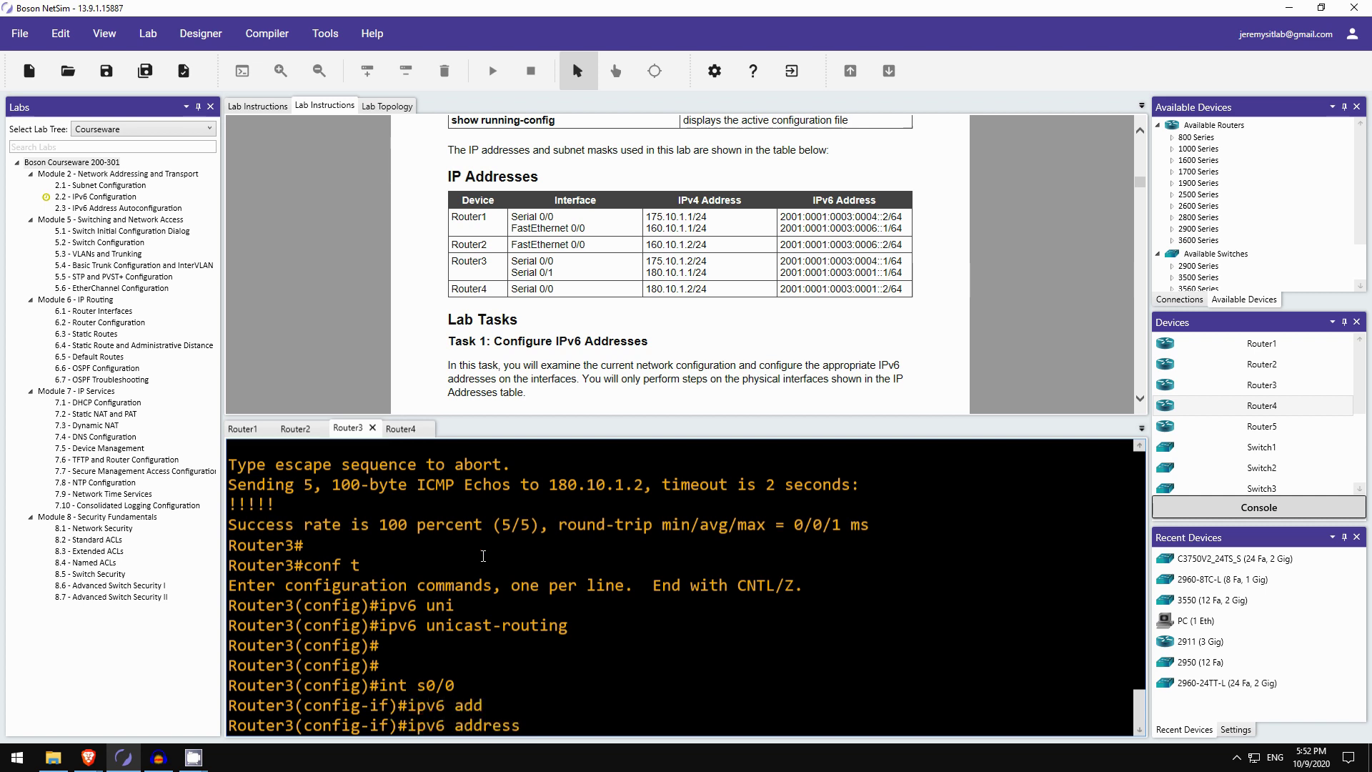
pyautogui.write('2001:1:3:1::1/64')
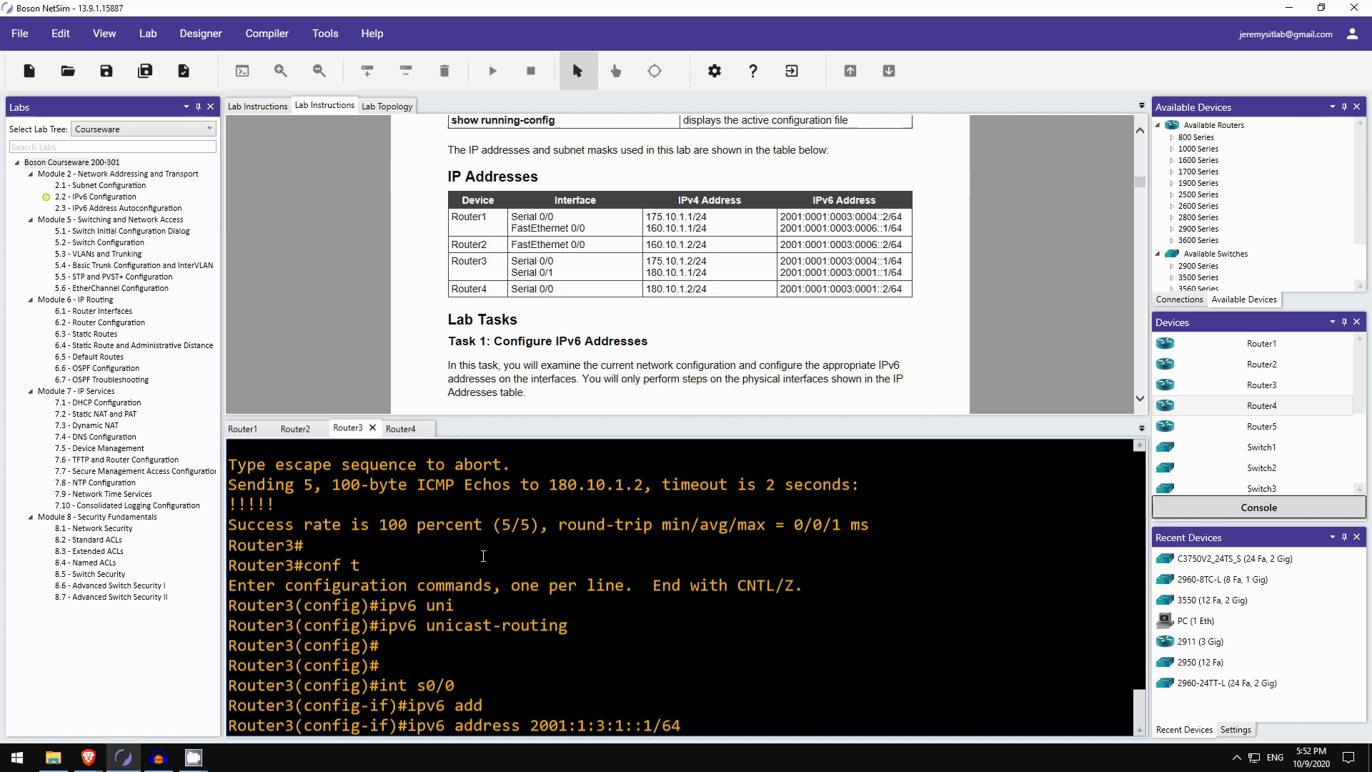
pyautogui.press('Return')
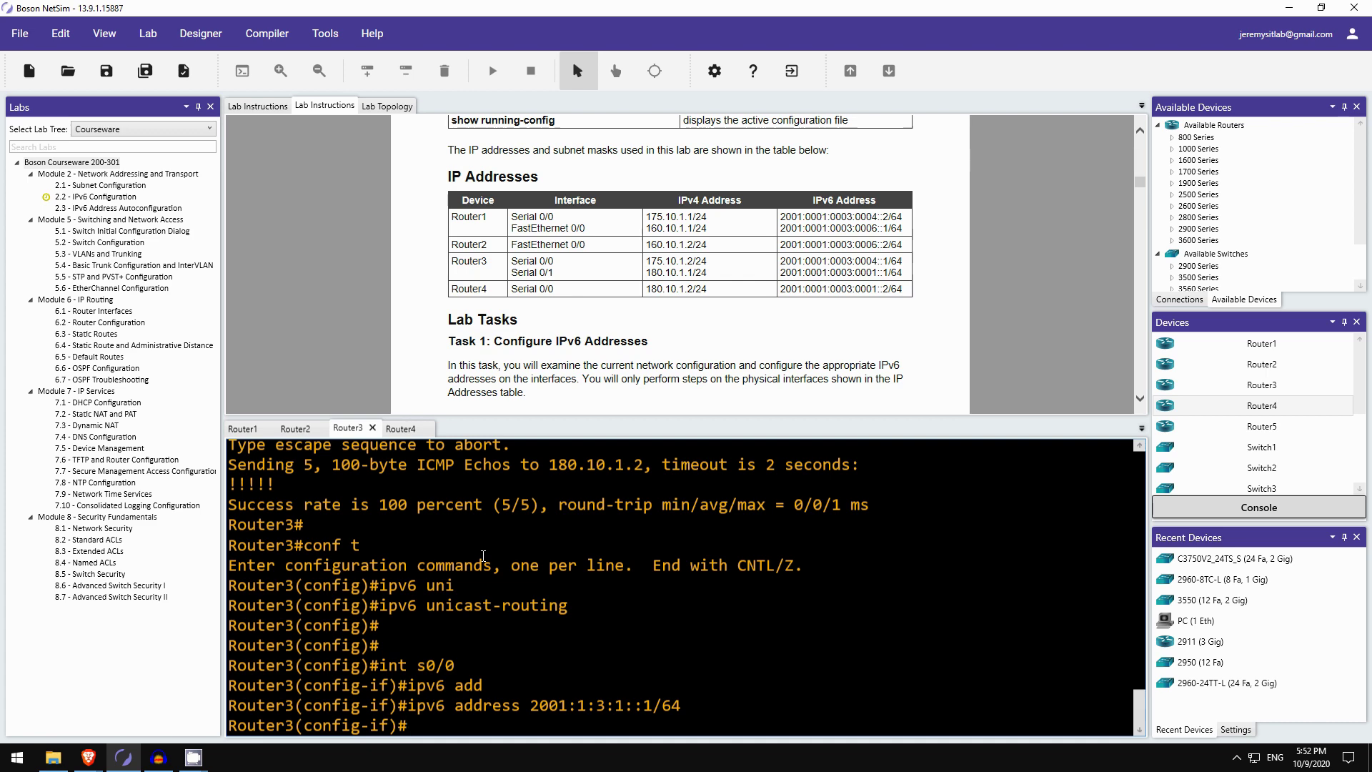
# Step: Enter interface configuration for Router4's Serial 0/0
pyautogui.click(395, 427)
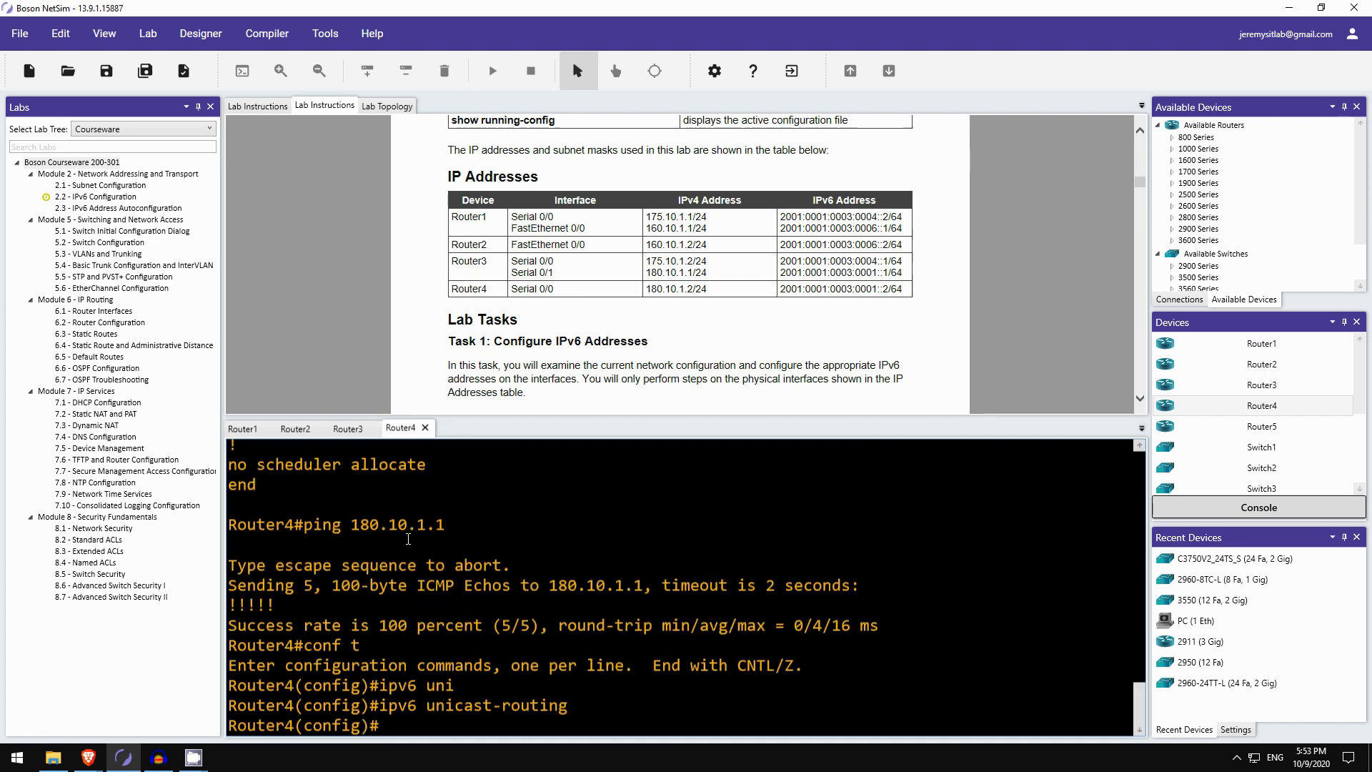
pyautogui.write('itn')
pyautogui.press('BackSpace')
pyautogui.press('BackSpace')
pyautogui.press('BackSpace')
pyautogui.write('nt s0/0')
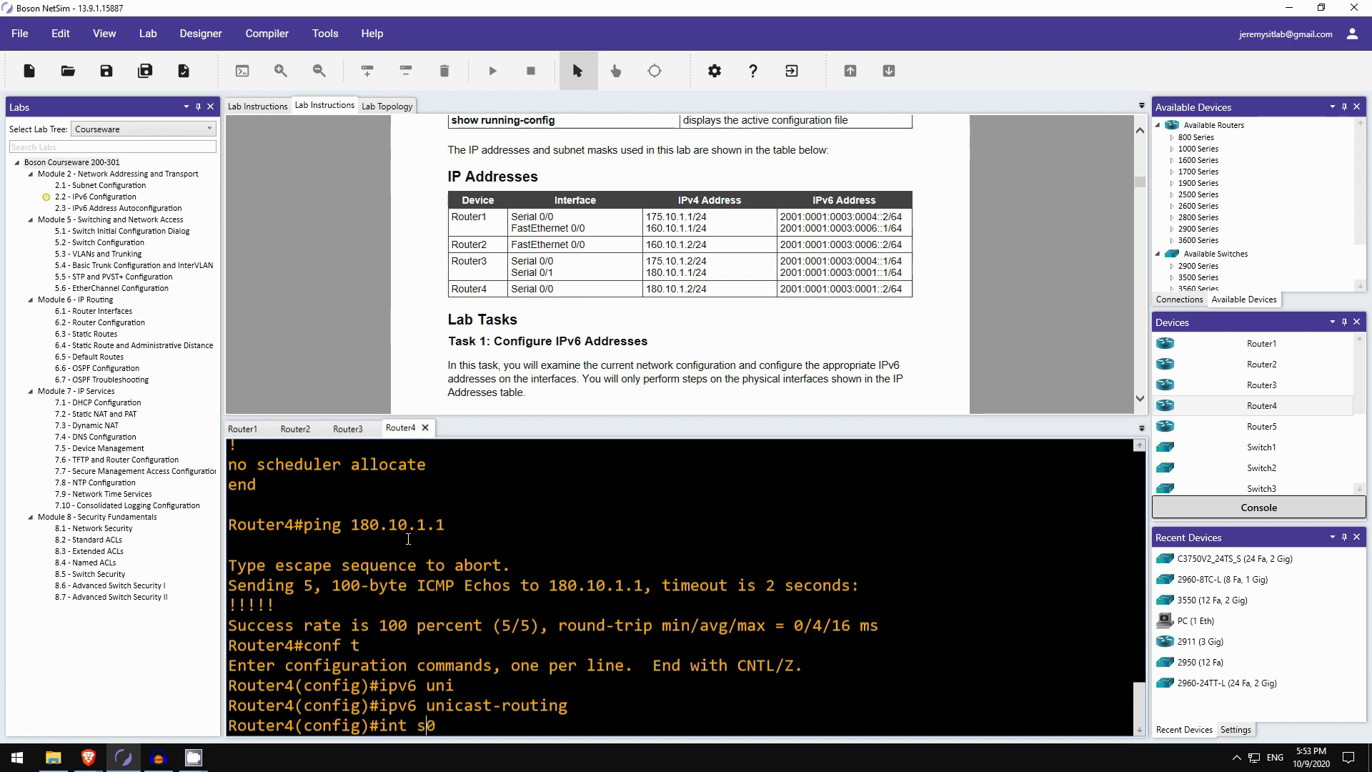
pyautogui.press('Return')
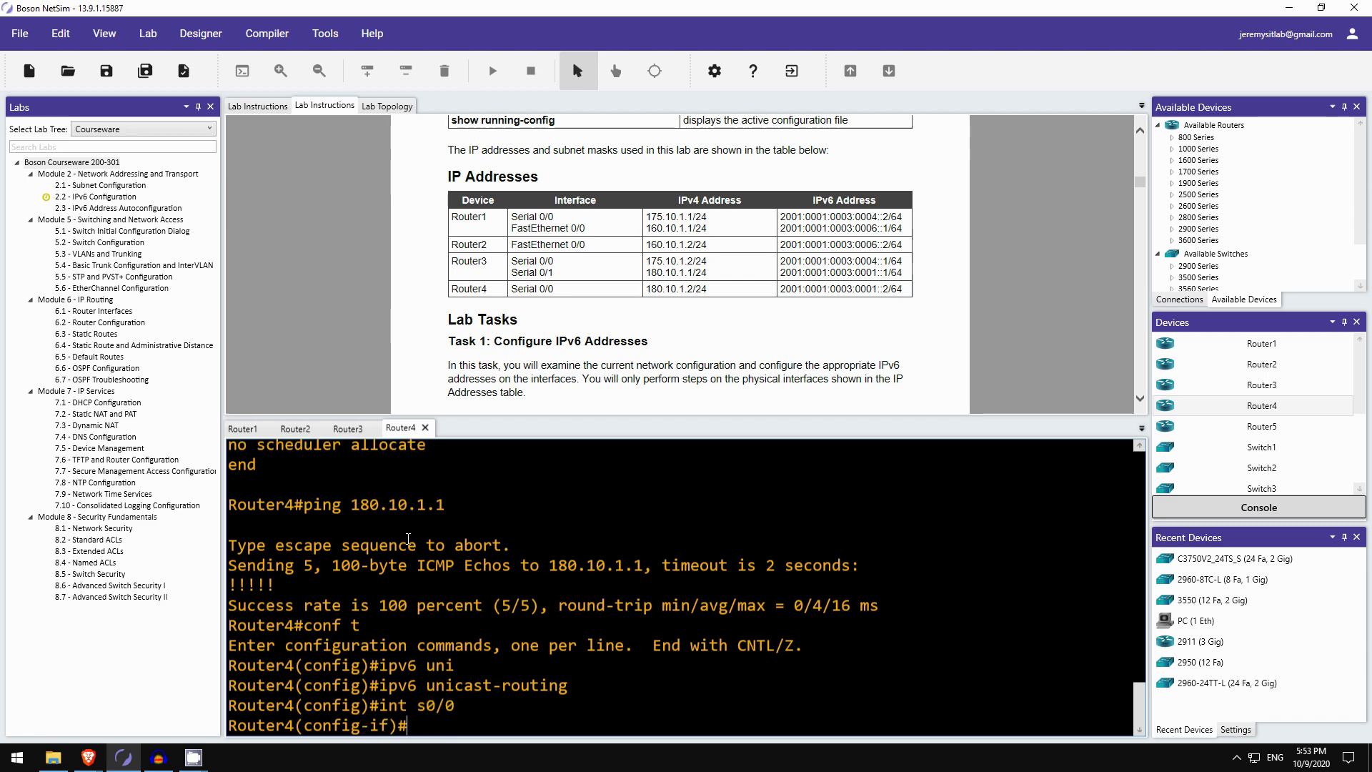
# Step: On Router3, remove 2001:1:3:1::1/64 from Serial 0/0 and assign it to Serial 0/1
pyautogui.click(347, 429)
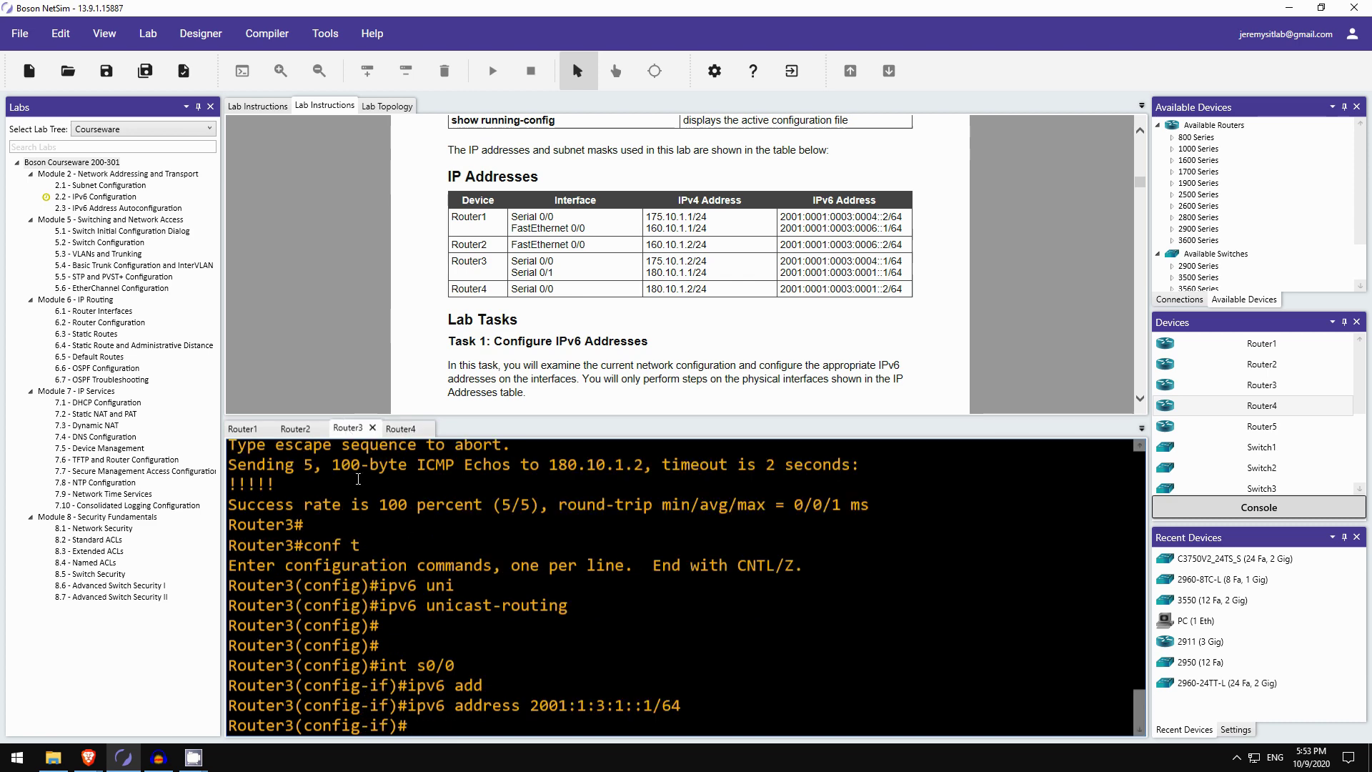
pyautogui.moveTo(457, 666); pyautogui.dragTo(416, 665)
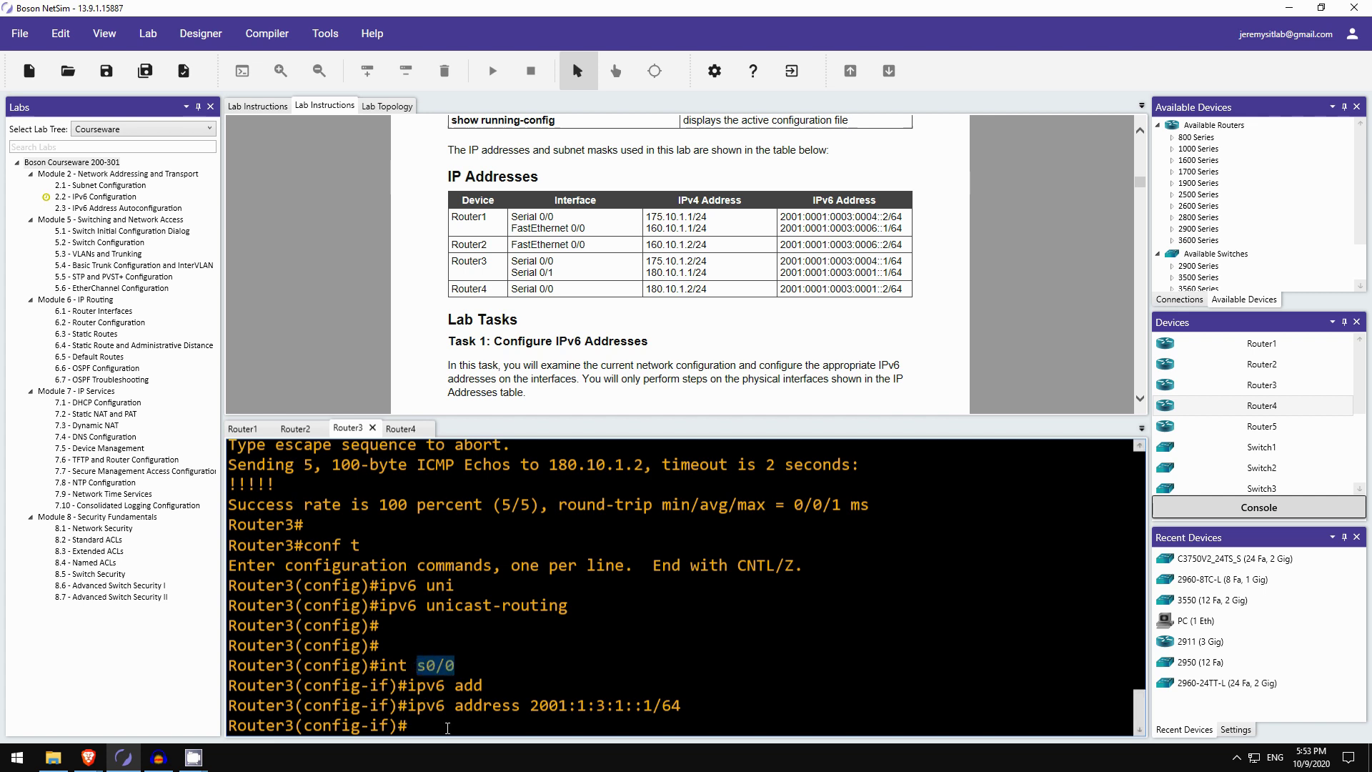
pyautogui.click(427, 709)
pyautogui.press('Up')
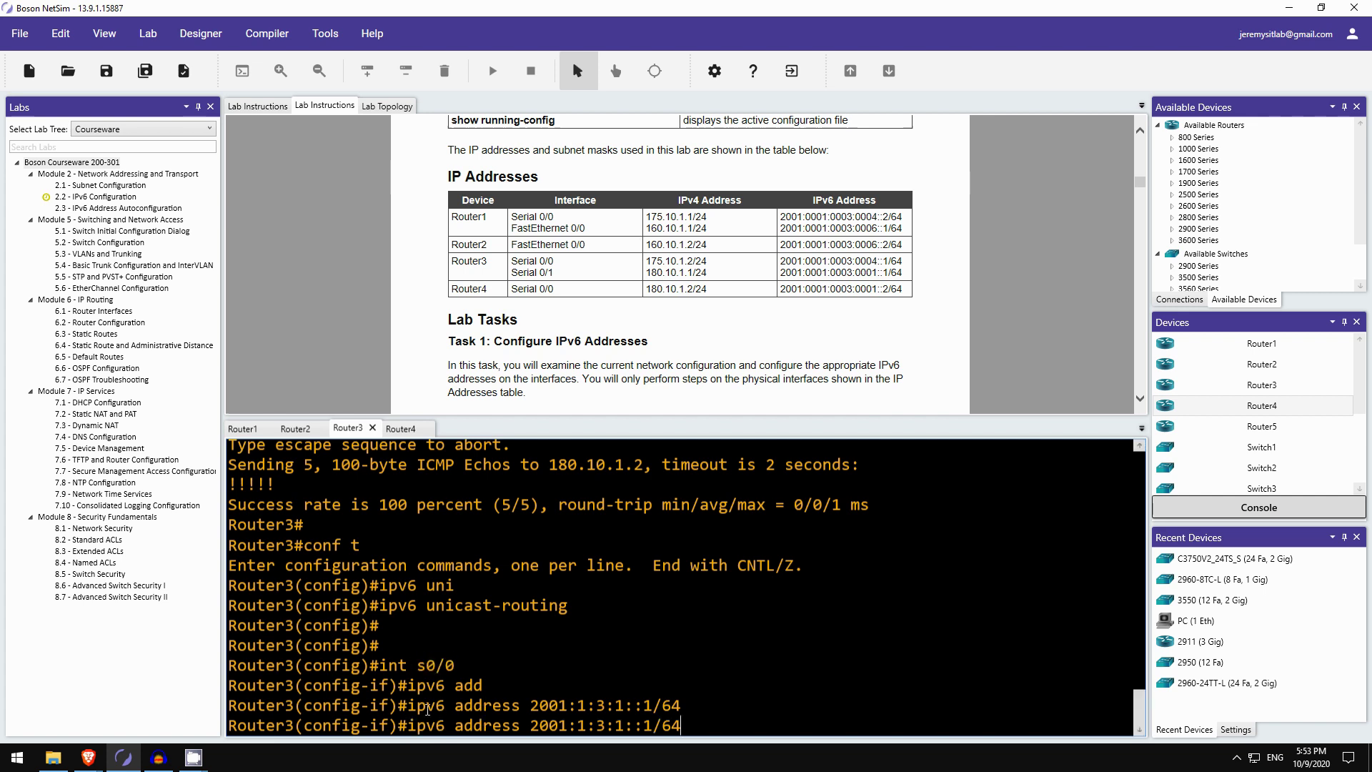
pyautogui.write('no')
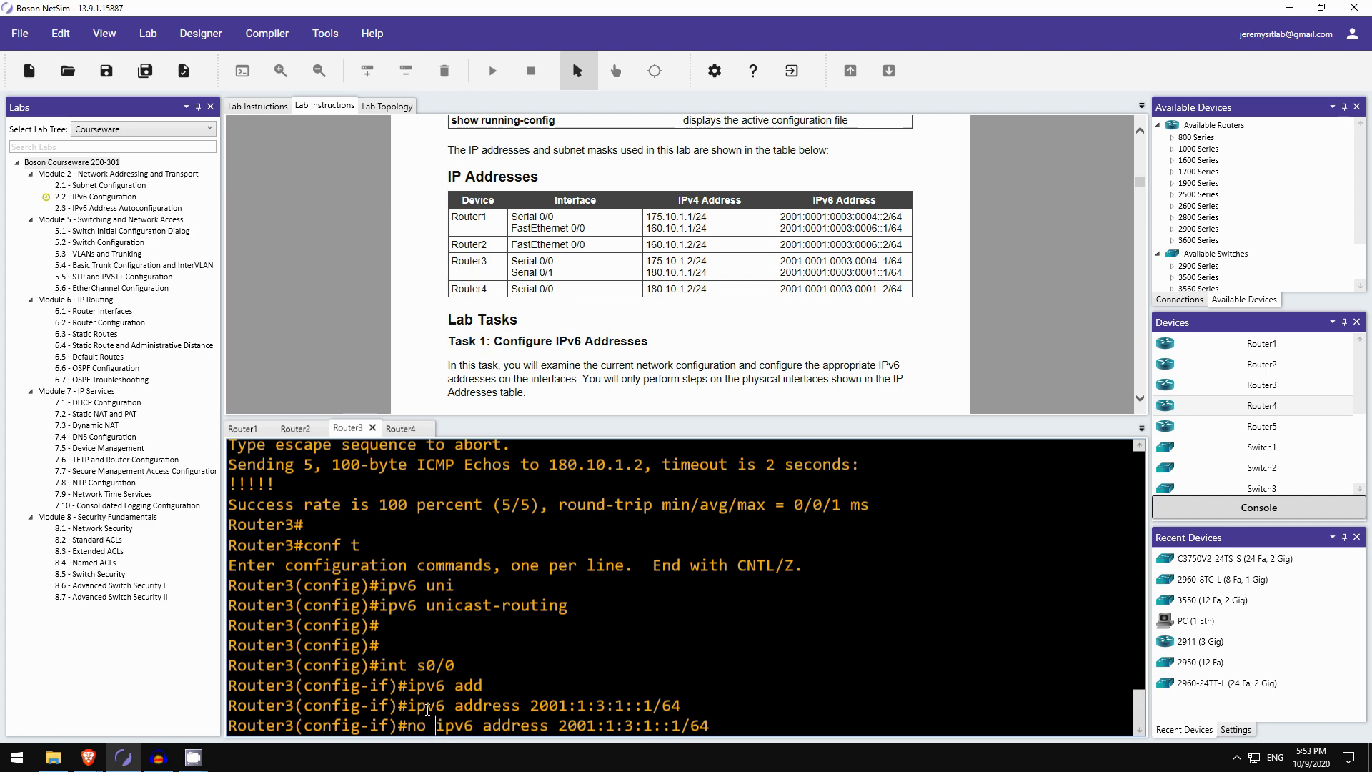
pyautogui.press('Return')
pyautogui.write('int s0/1')
pyautogui.press('Return')
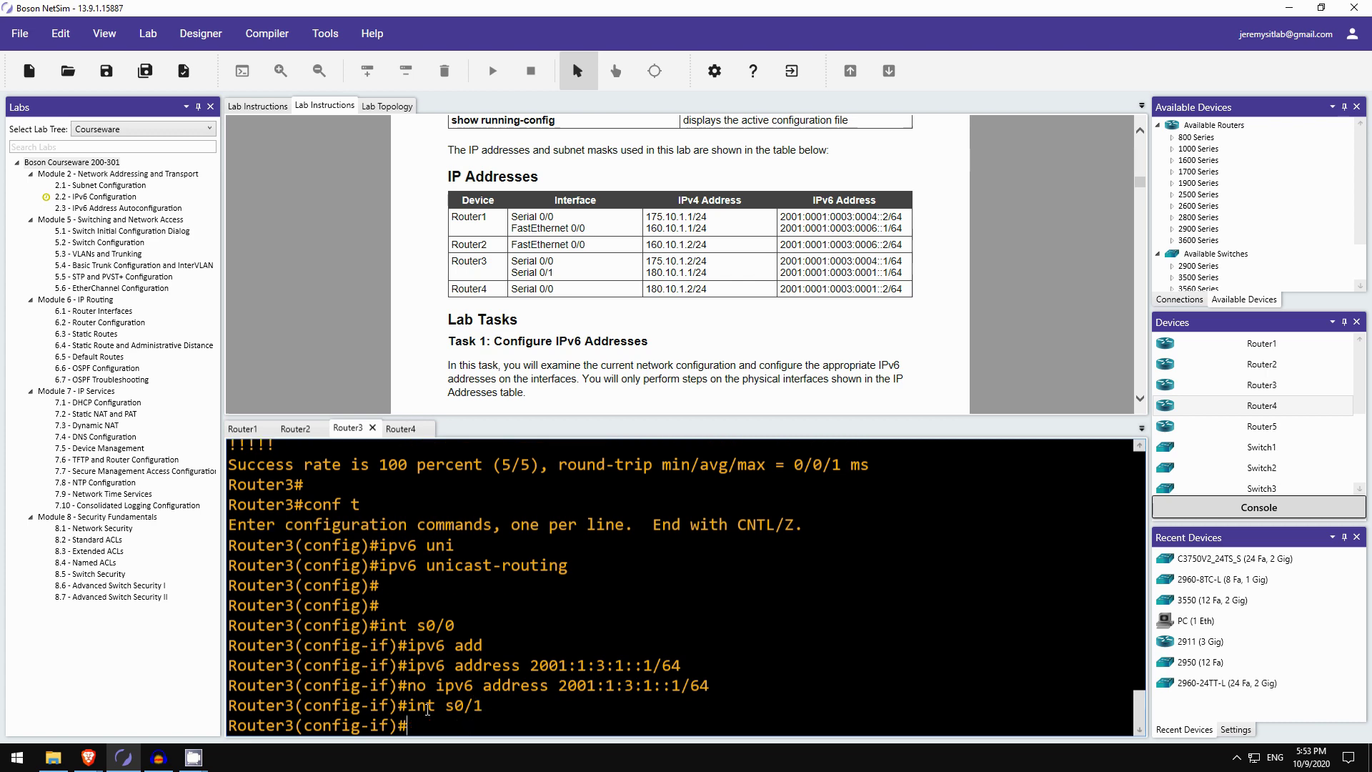
pyautogui.press('Up')
pyautogui.press('Up')
pyautogui.press('Up')
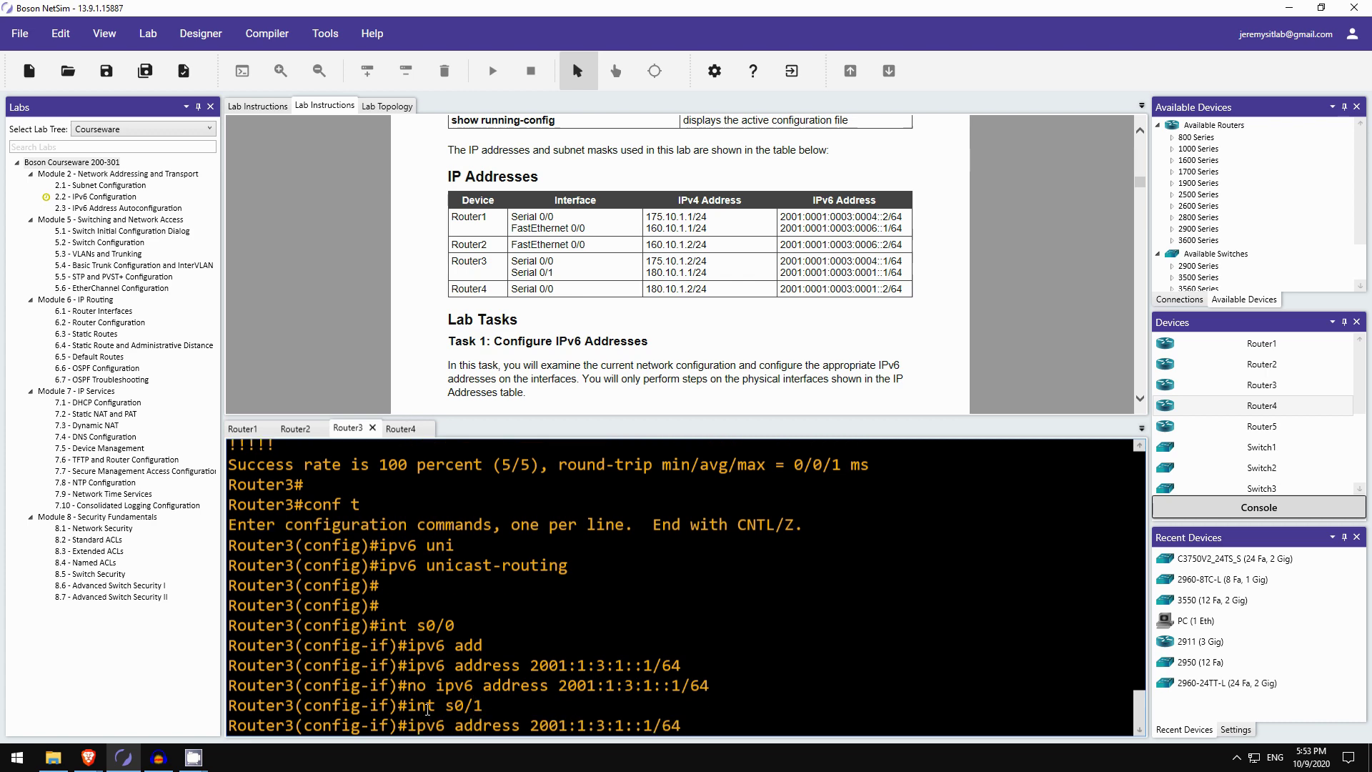
pyautogui.press('Return')
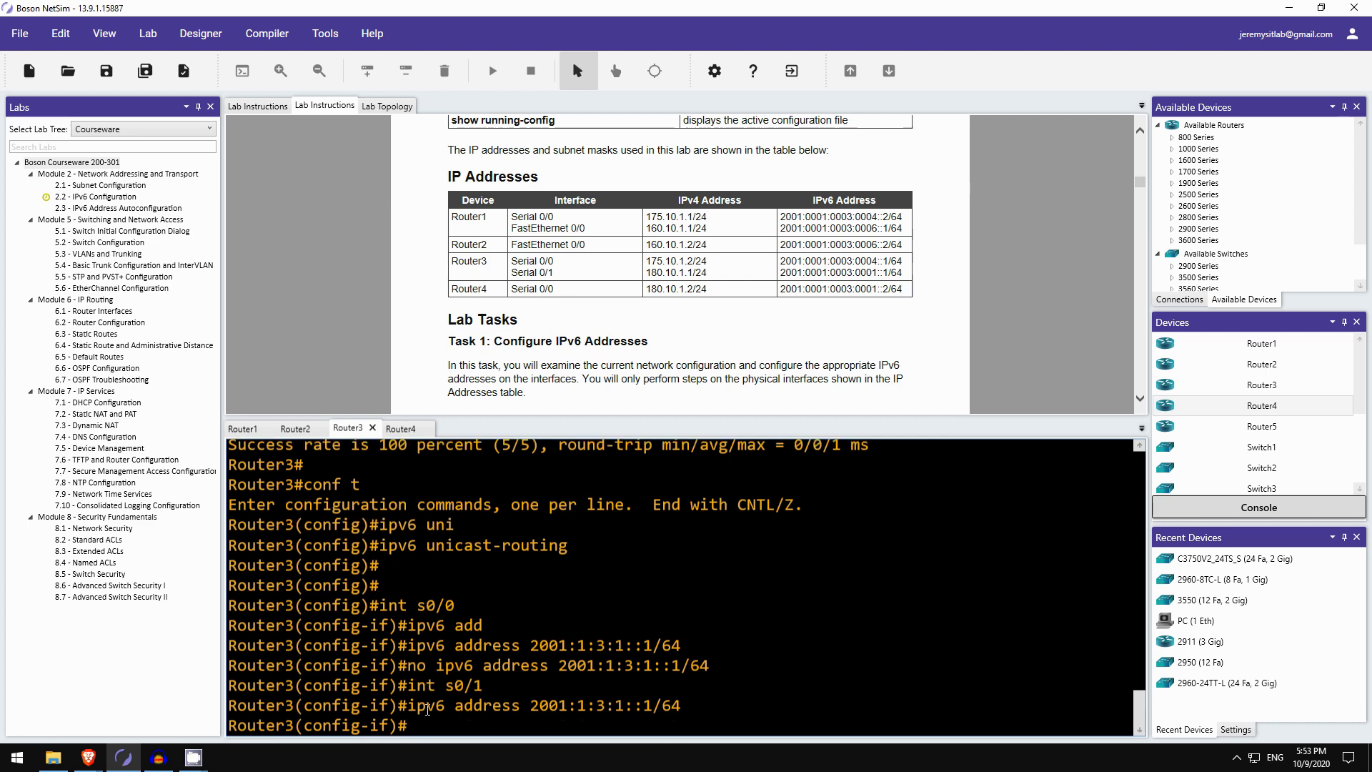
# Step: Give Router4's Serial 0/0 ipv6 address 2001:1:3:1::2/64, end, and ping ipv6 2001:1:3:1::1 (5/5)
pyautogui.click(406, 428)
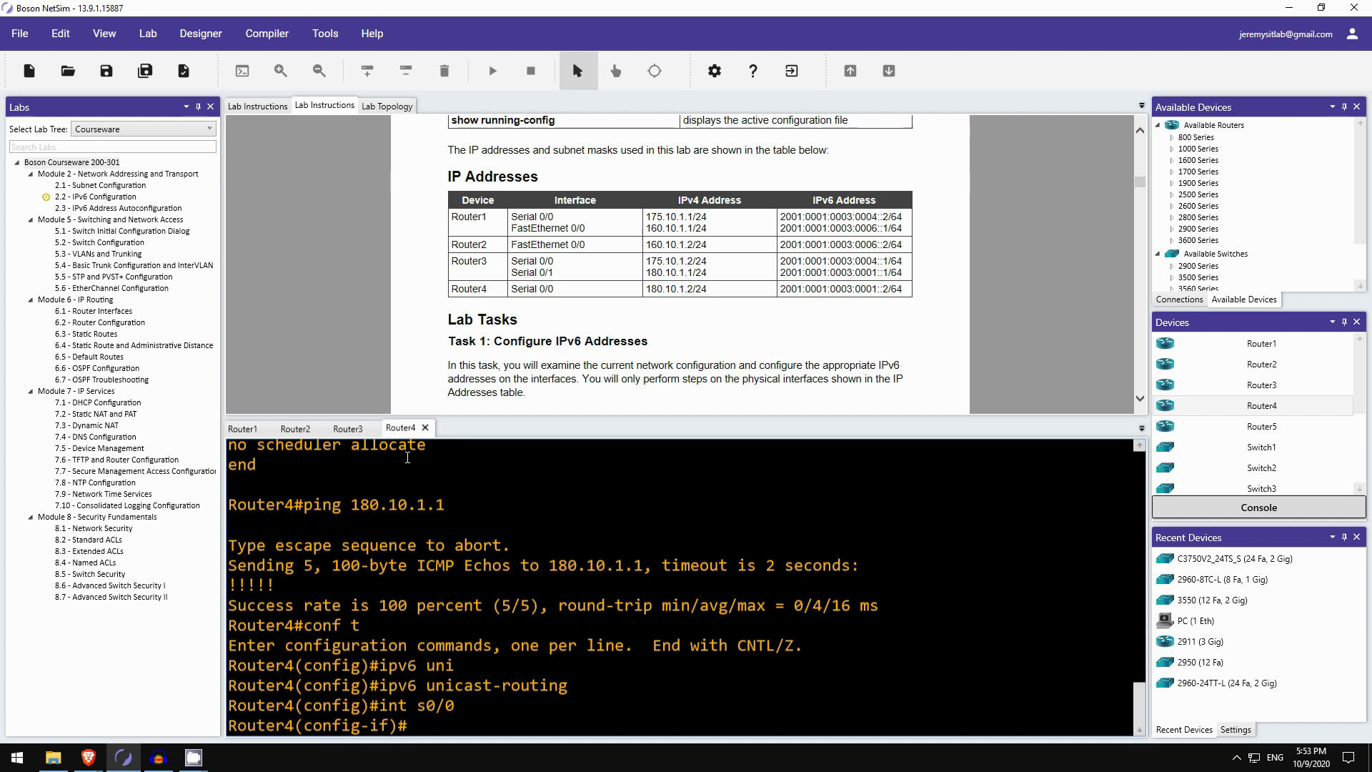
pyautogui.write('ipv6 address 2001')
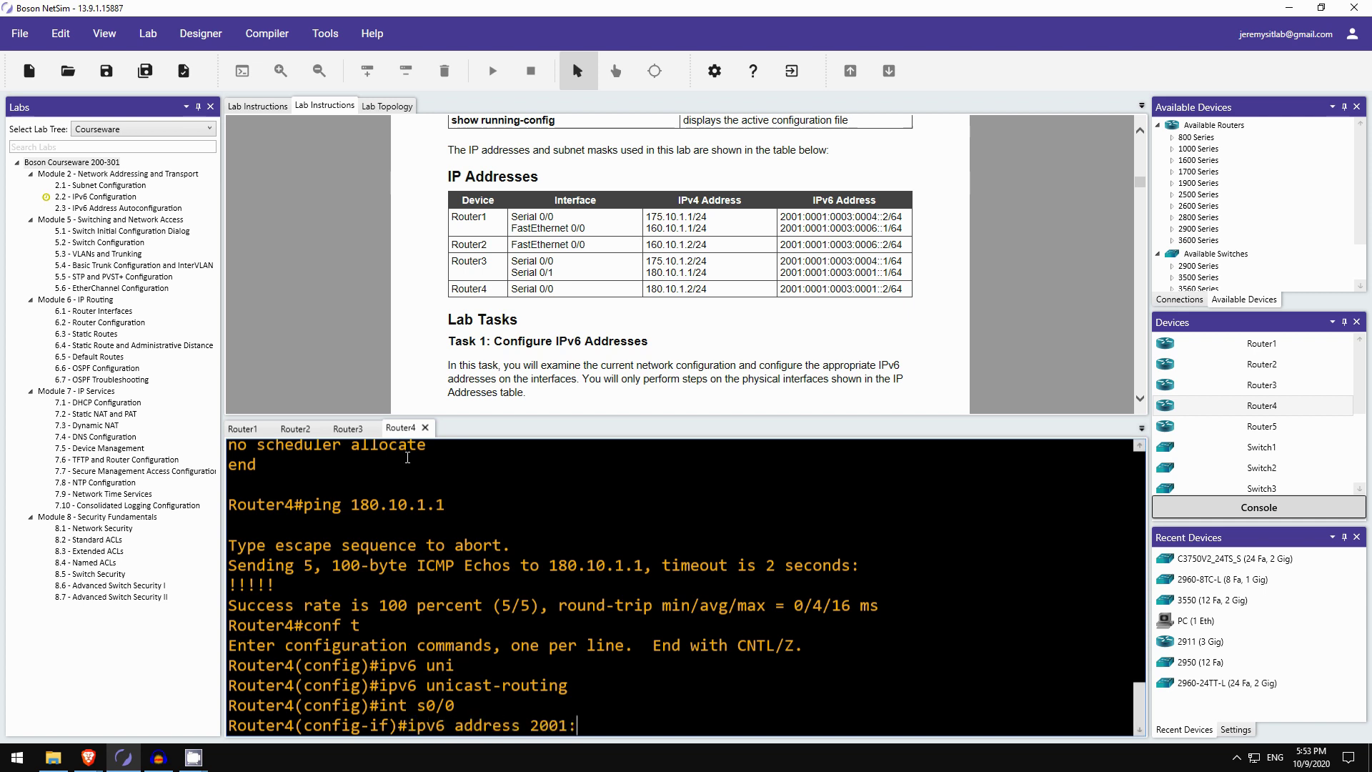
pyautogui.write(':1:3:1::2/64')
pyautogui.press('Return')
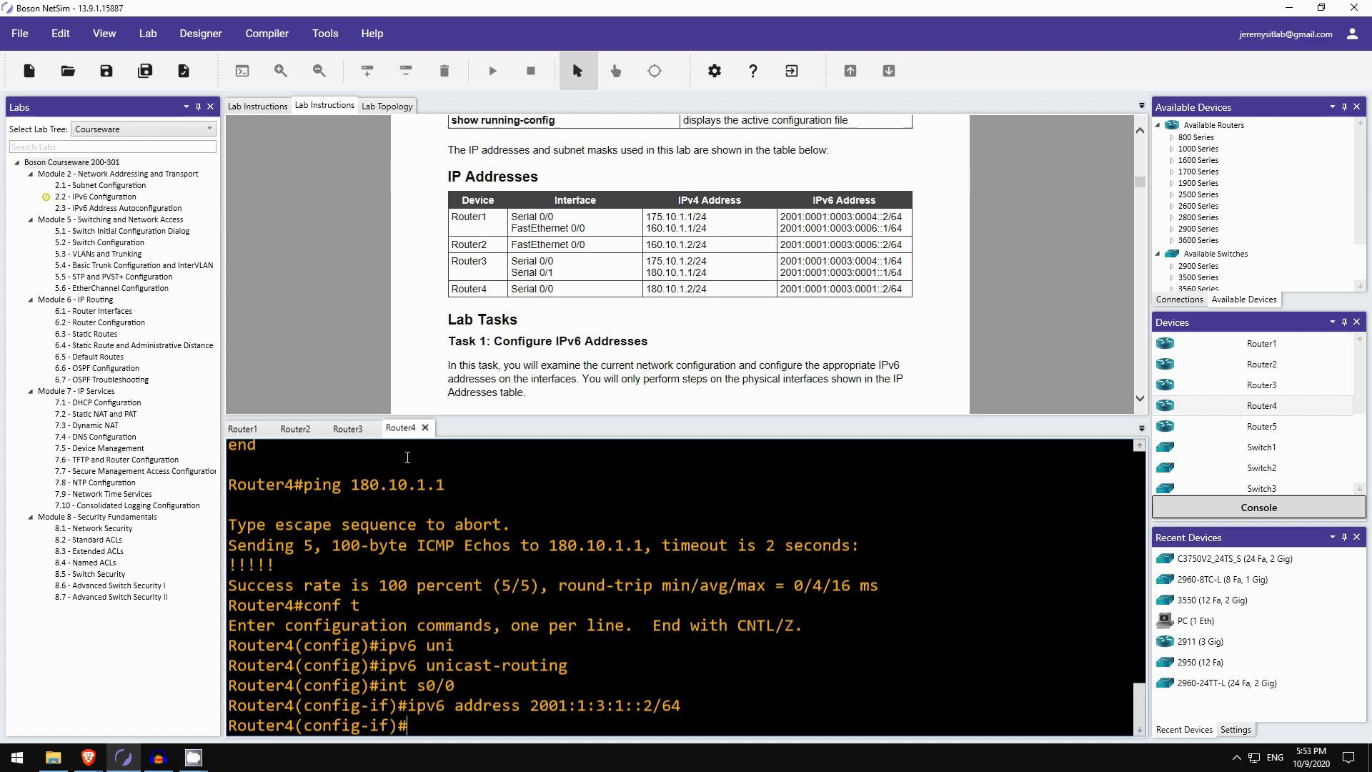
pyautogui.write('end')
pyautogui.press('Return')
pyautogui.press('Return')
pyautogui.press('Return')
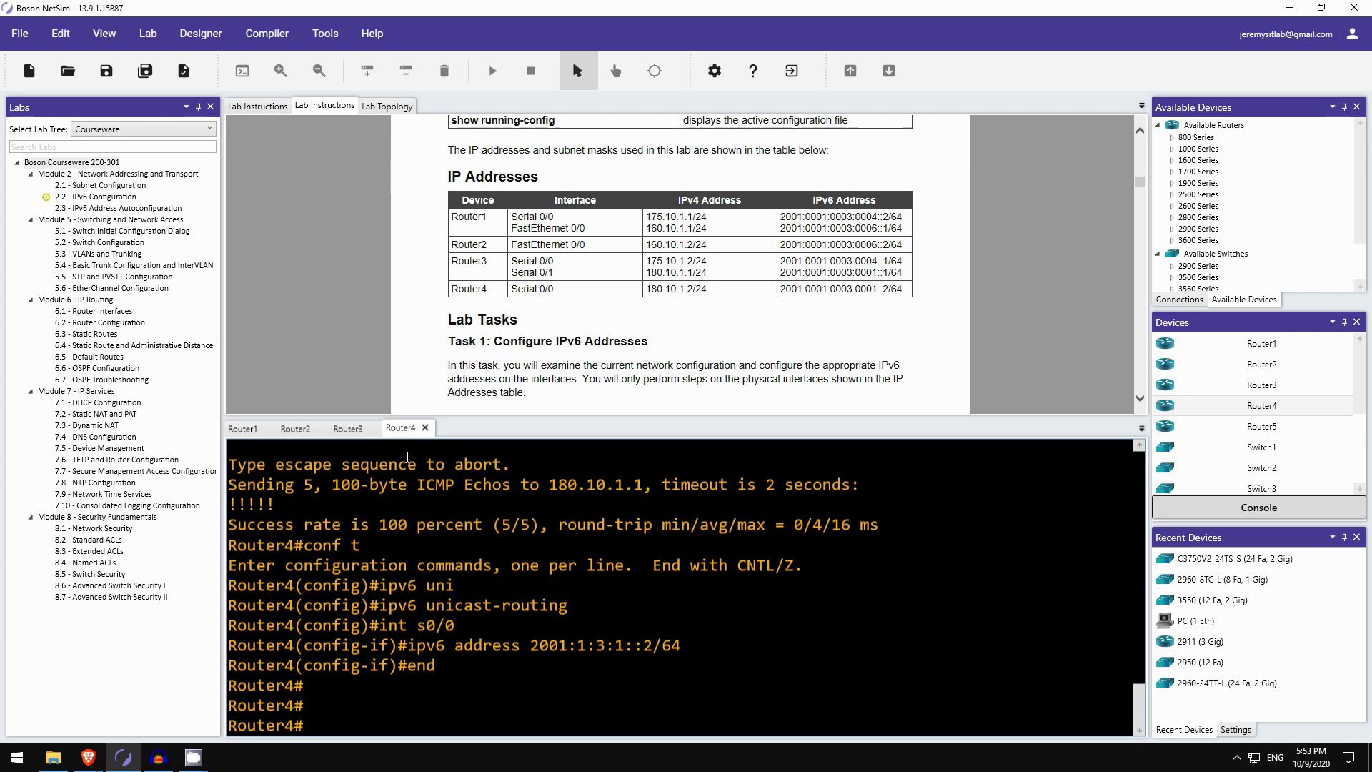
pyautogui.write('ping ipv6 2001:')
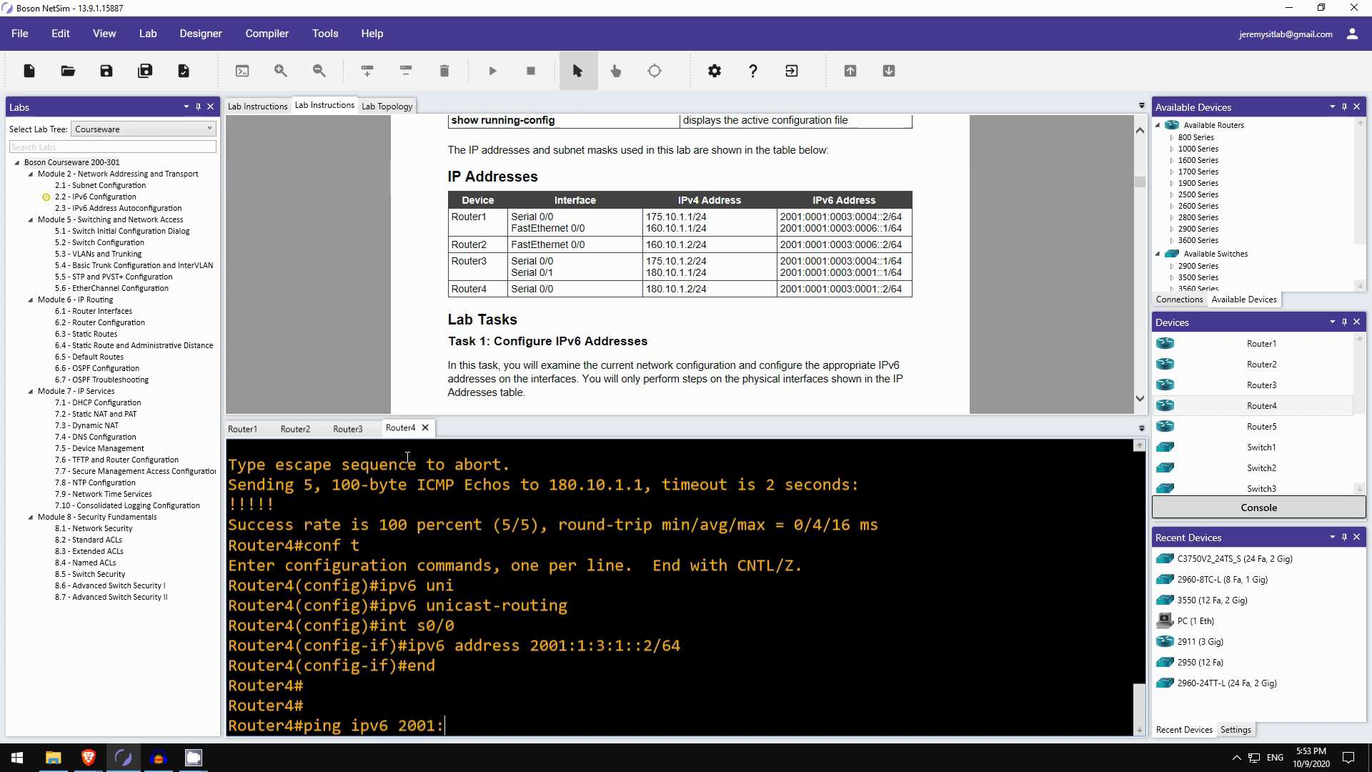
pyautogui.write('1:3:1::1')
pyautogui.press('Return')
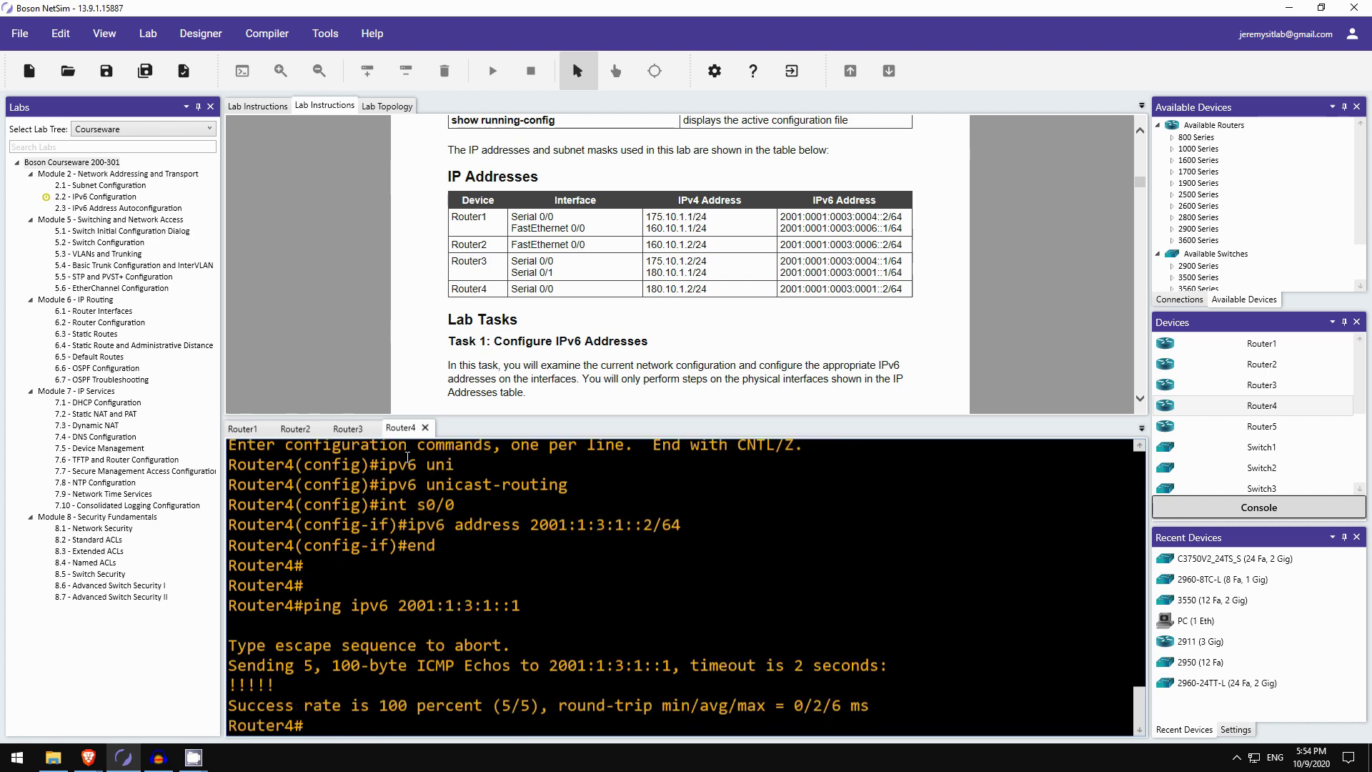
pyautogui.scroll(3, 957, 254)
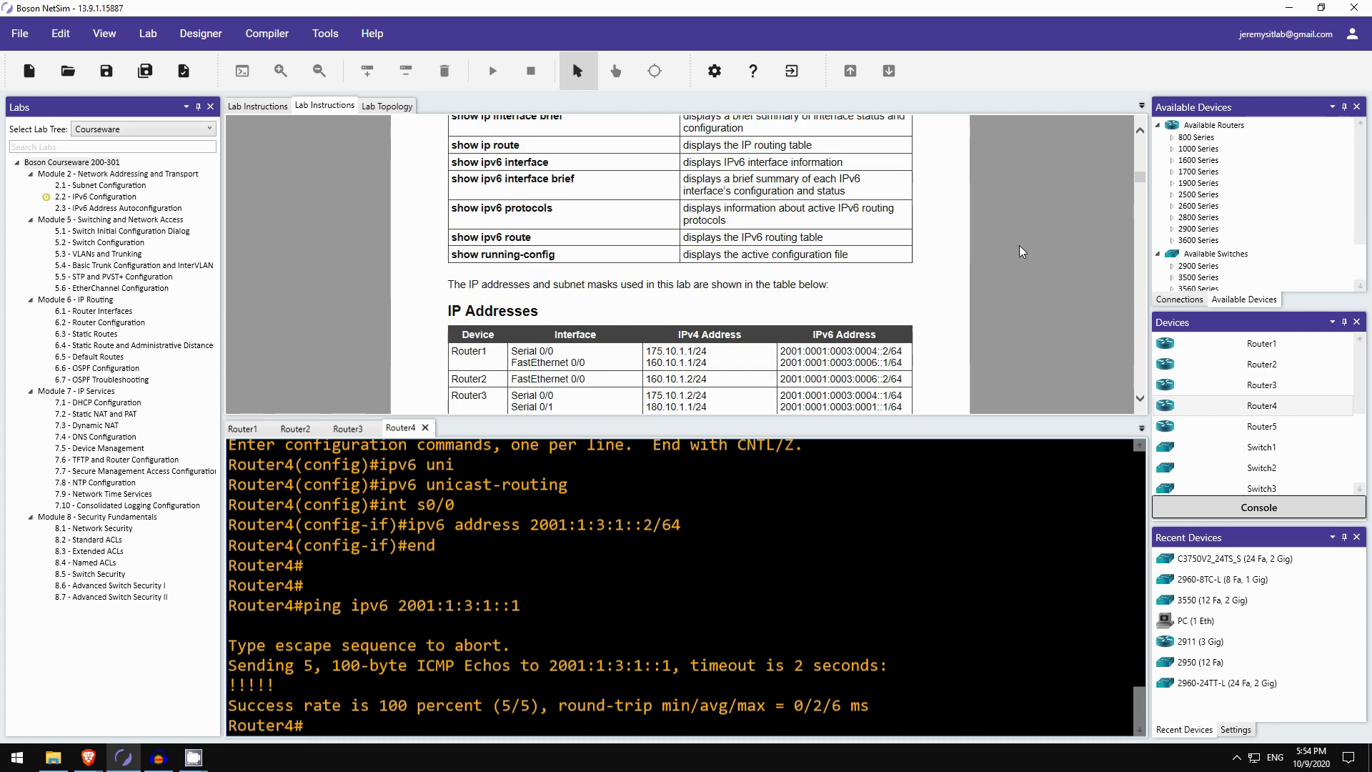
pyautogui.scroll(10, 983, 255)
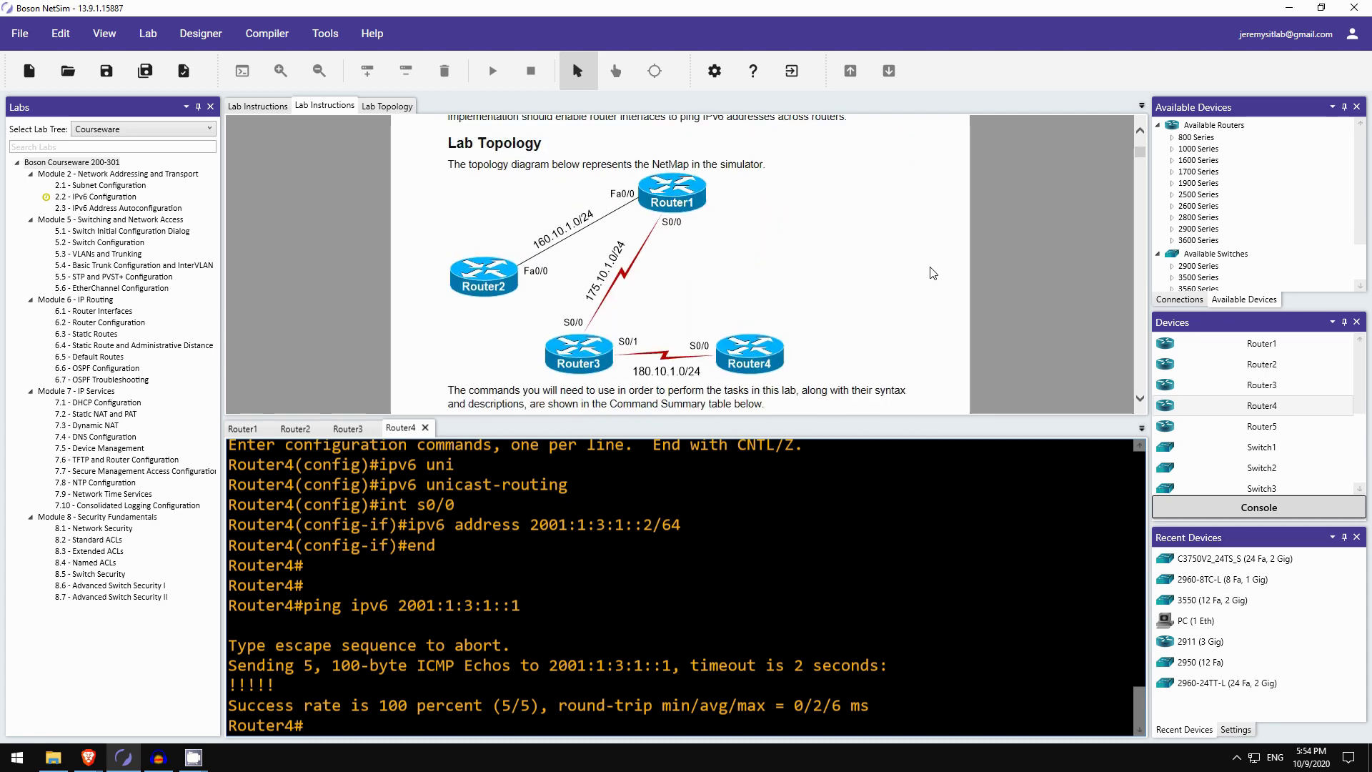
pyautogui.scroll(-1, 933, 273)
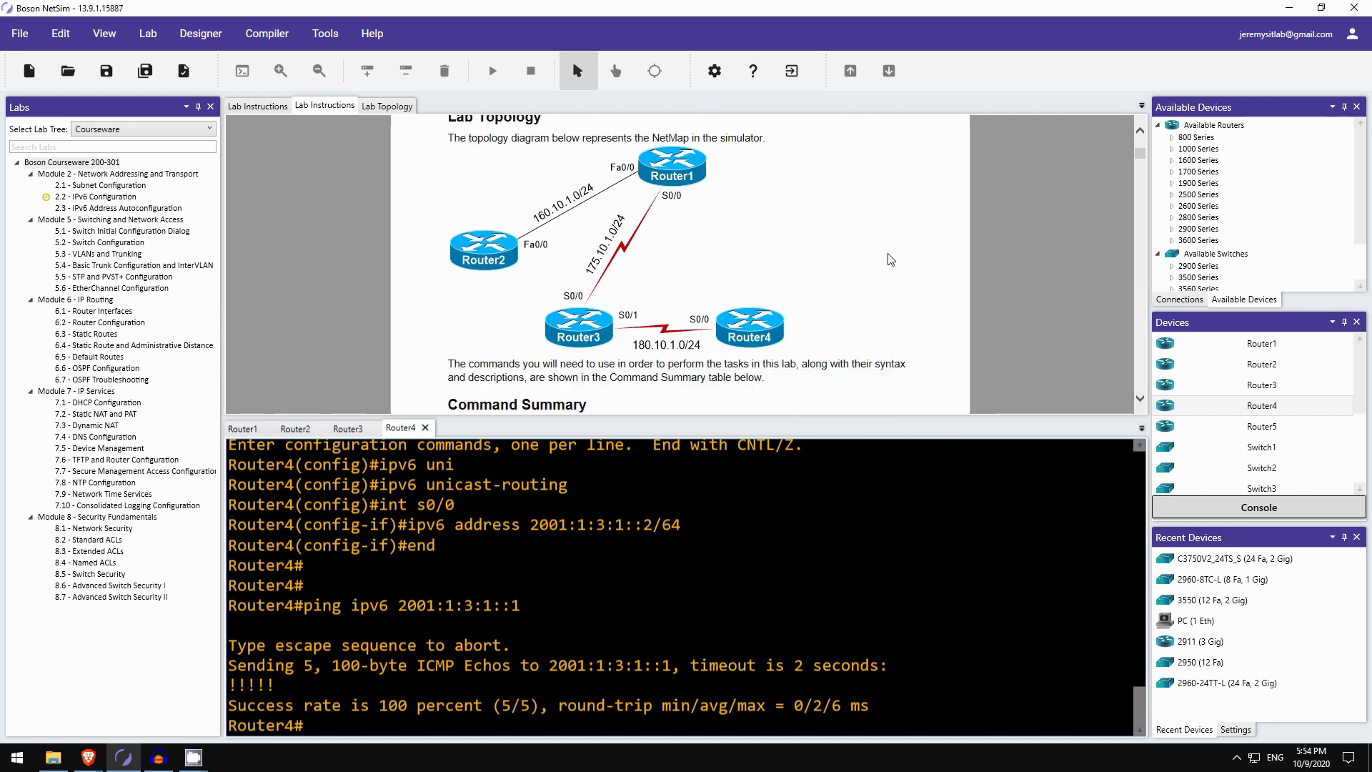